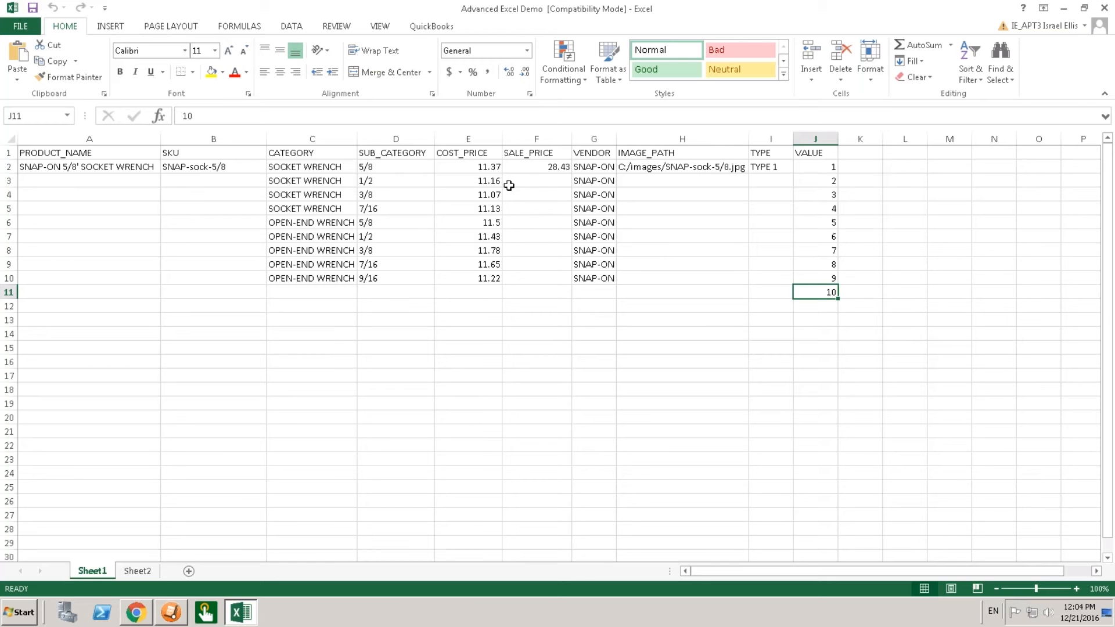
# Enter the formula =4.50*3 in the SALE_PRICE cell F3.
pyautogui.click(521, 183)
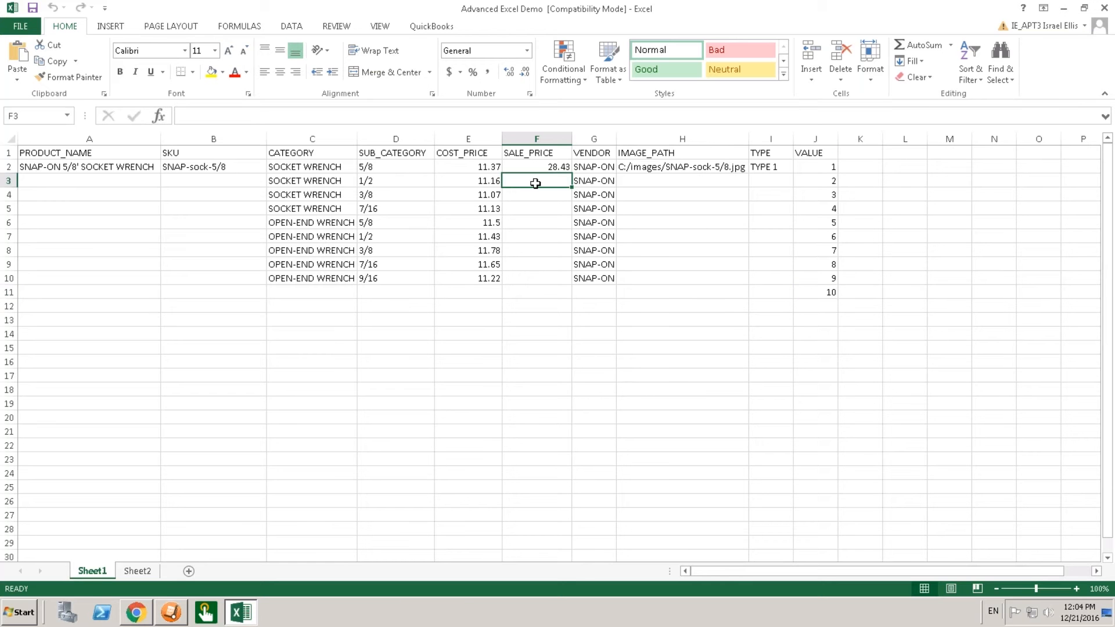
pyautogui.click(307, 115)
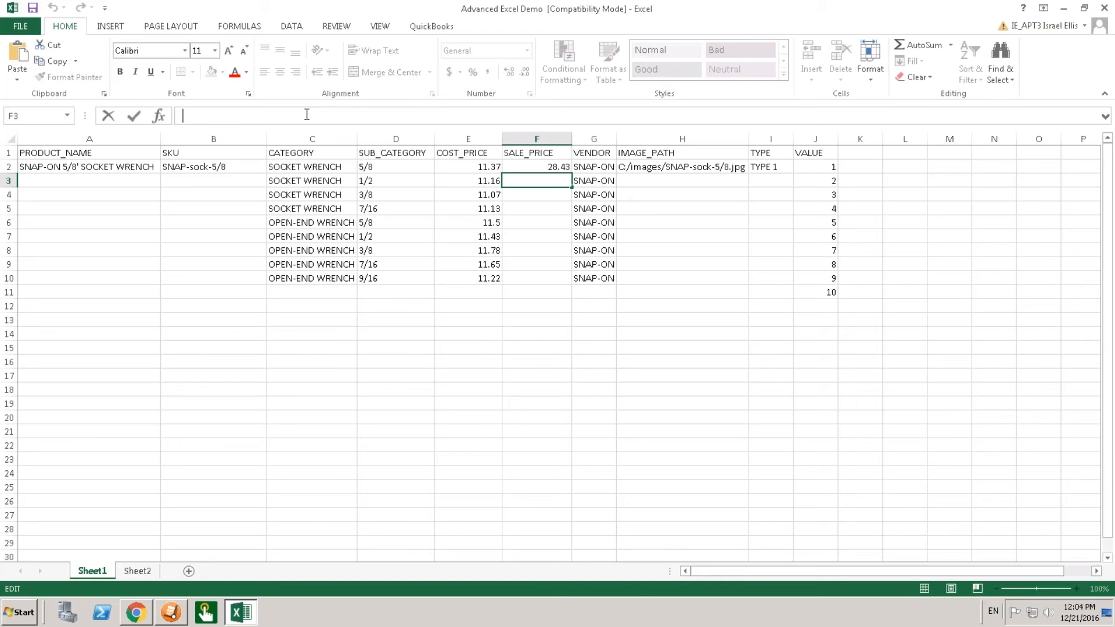
pyautogui.write('=')
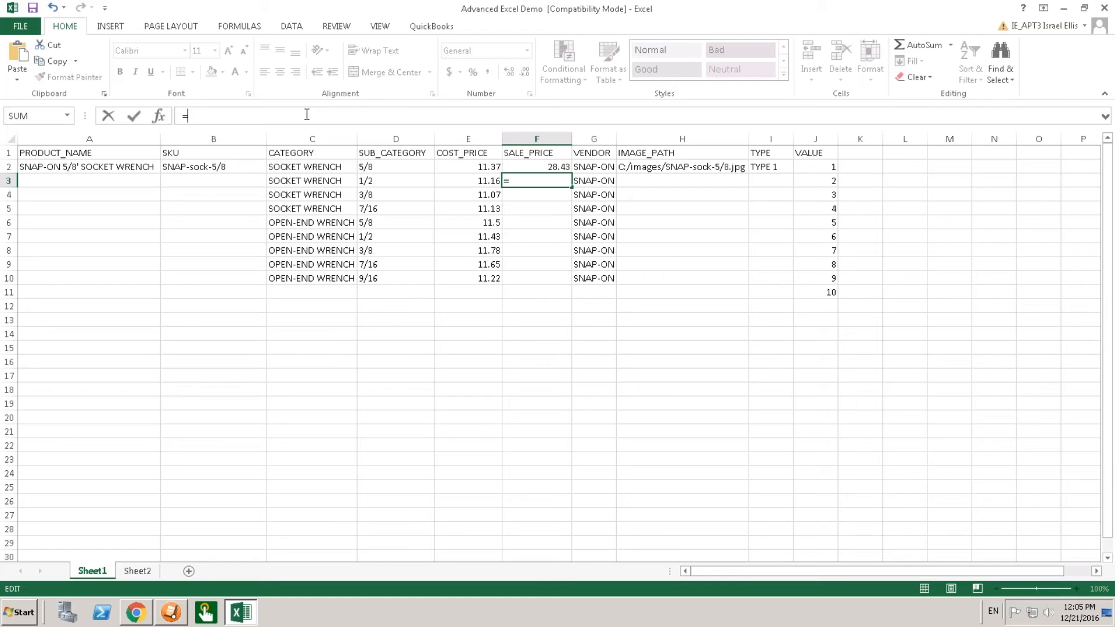
pyautogui.write('*')
pyautogui.press('BackSpace')
pyautogui.write('/')
pyautogui.press('BackSpace')
pyautogui.write('4.50*3')
pyautogui.press('Return')
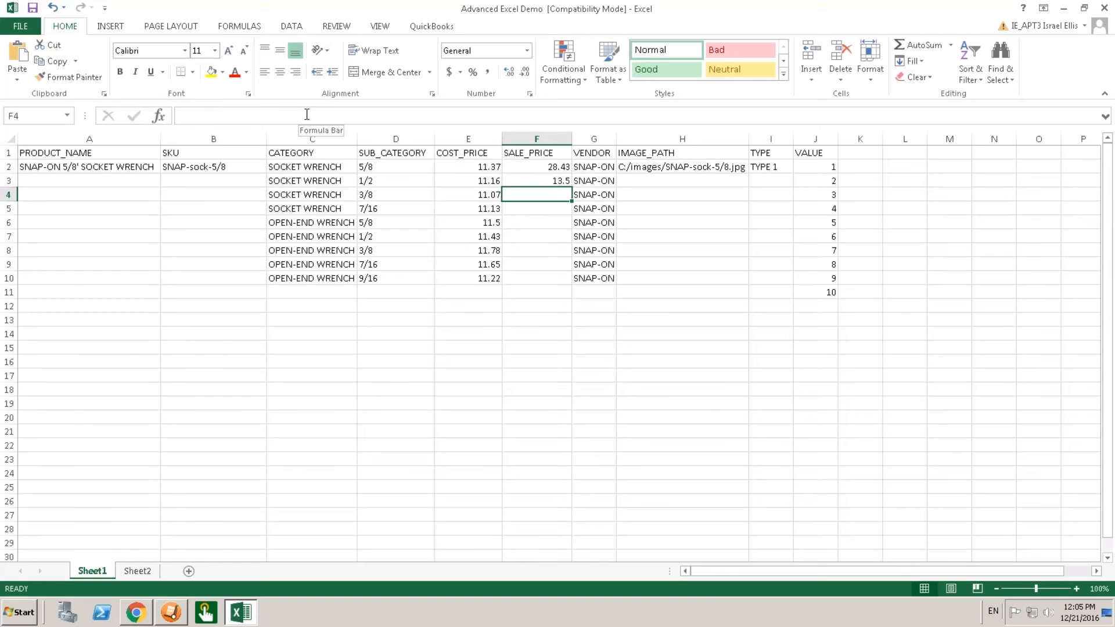
# Replace the fixed price in the F3 formula with a reference to cost price cell E3, making it =E3*3.
pyautogui.press('Up')
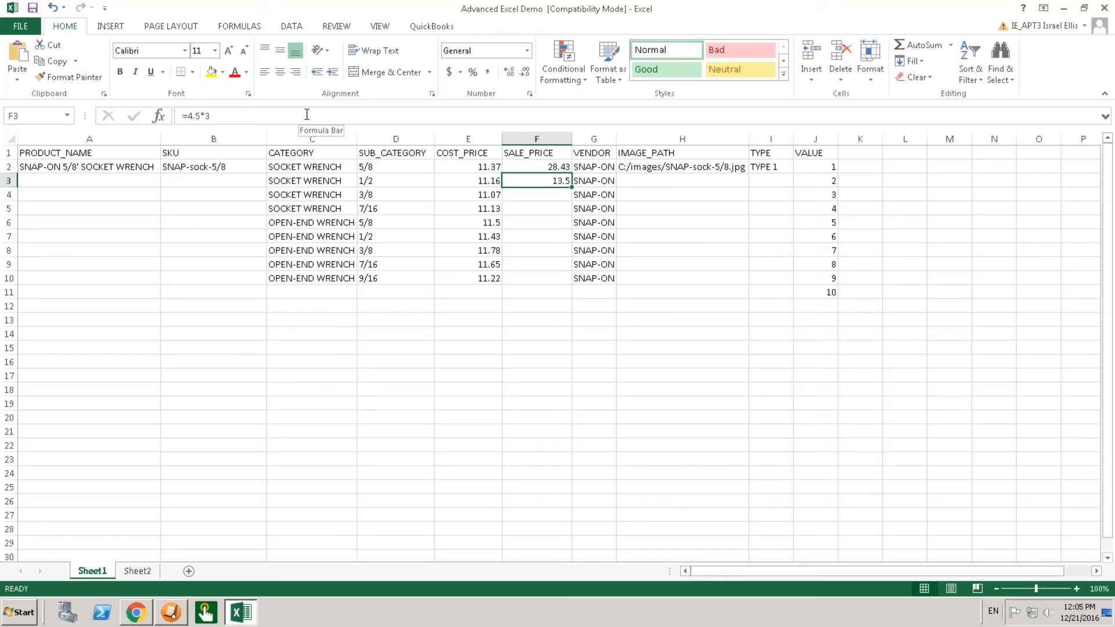
pyautogui.click(202, 116)
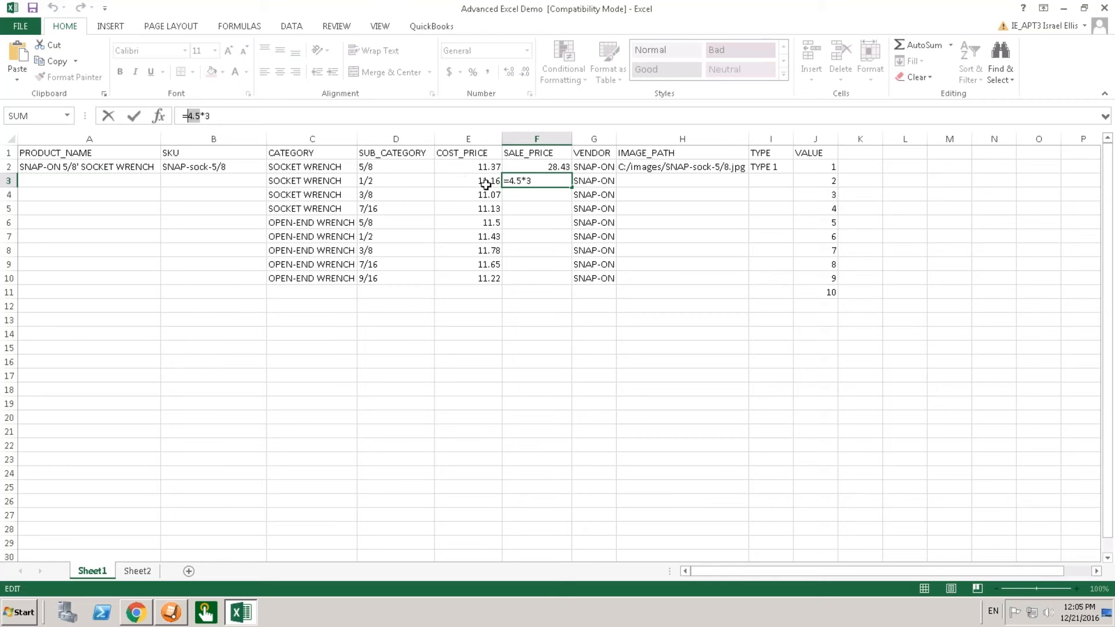
pyautogui.write('E3')
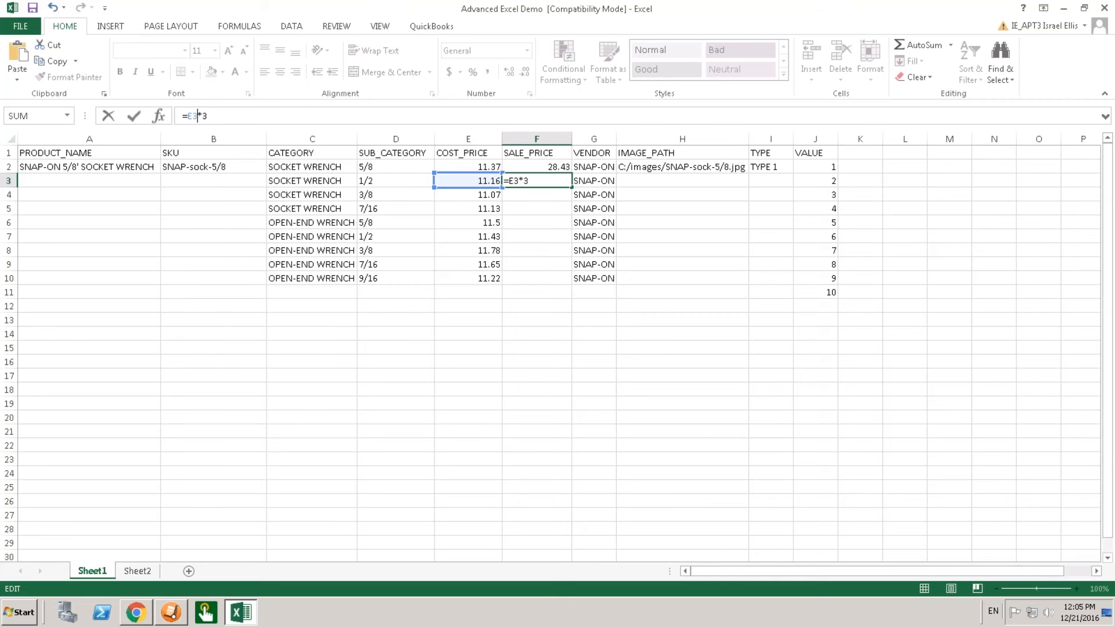
pyautogui.press('Return')
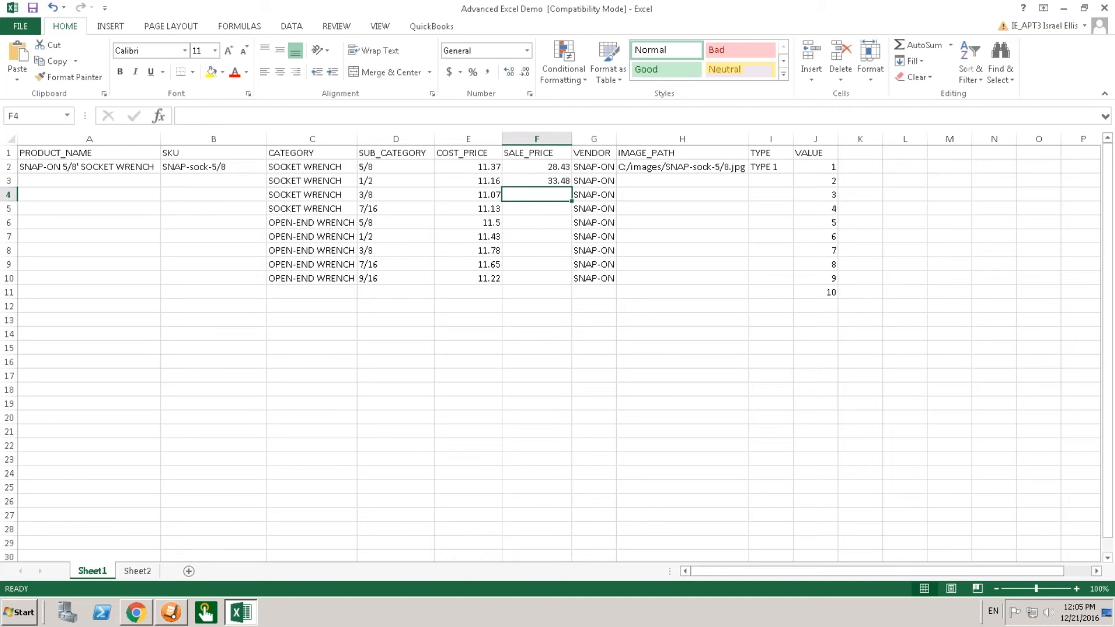
# Set the multiplier in the F3 sale price formula to 3.50.
pyautogui.click(534, 184)
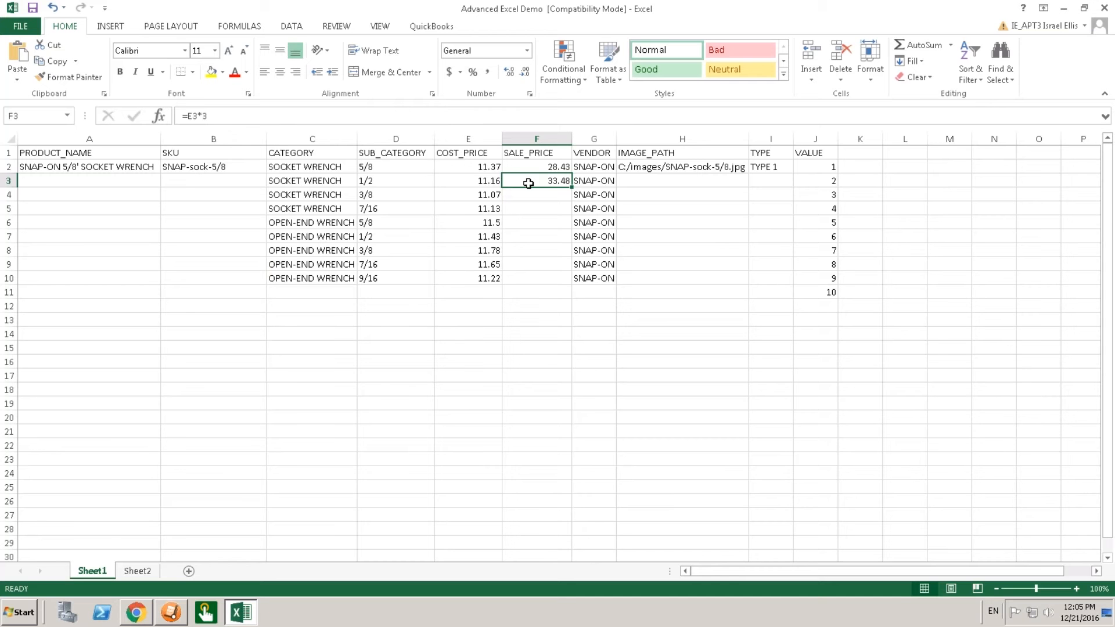
pyautogui.click(254, 114)
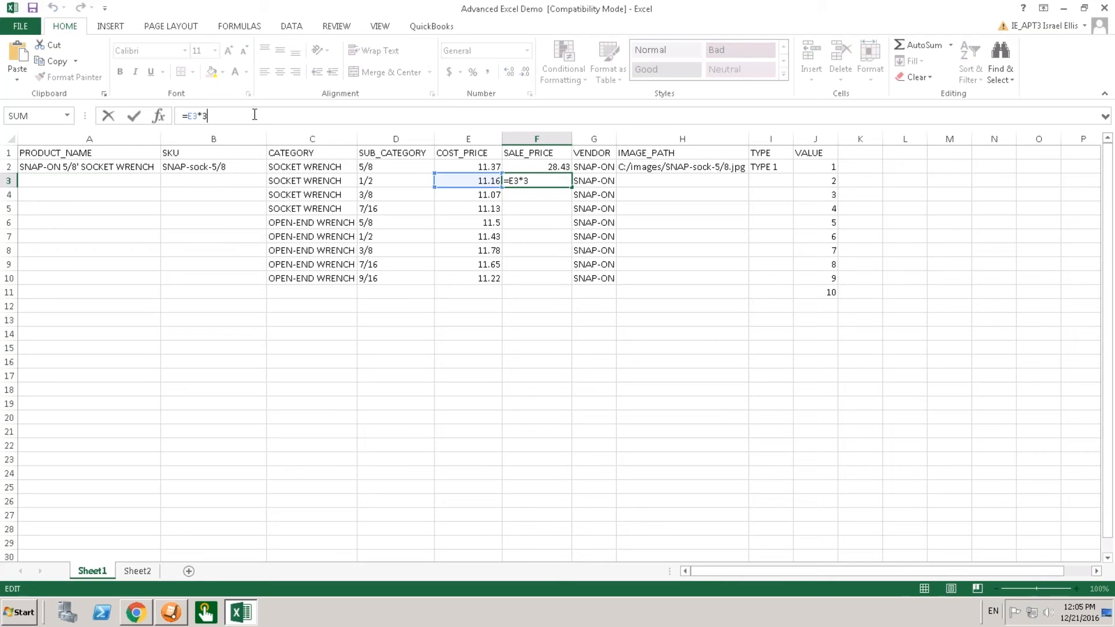
pyautogui.write('.50')
pyautogui.press('Return')
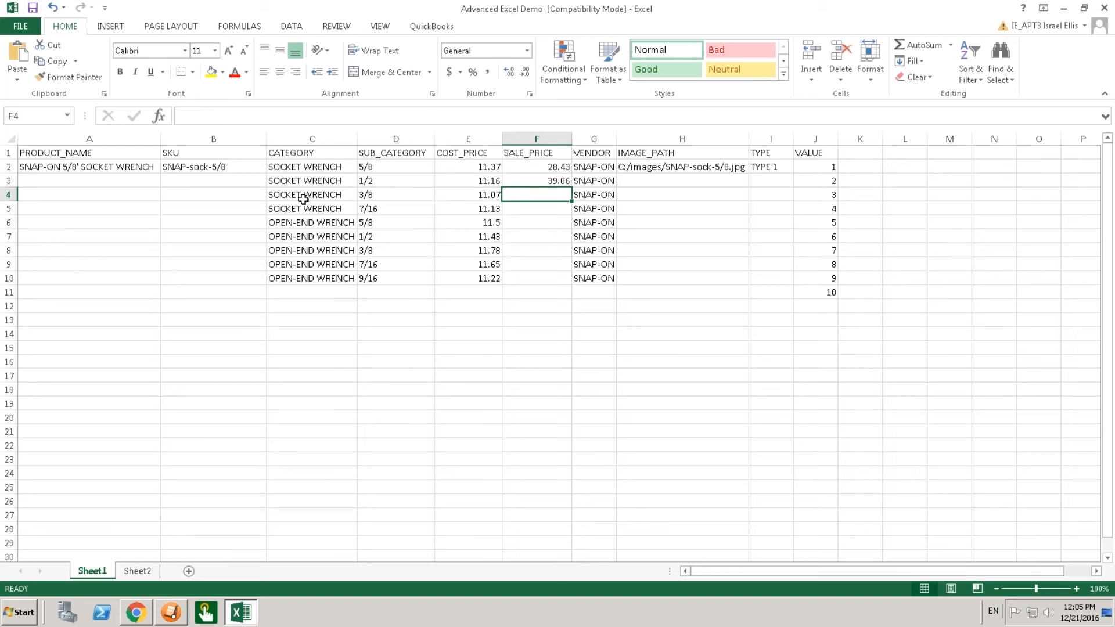
# Extend the multiplier in the F3 sale price formula to 3.534.
pyautogui.click(531, 180)
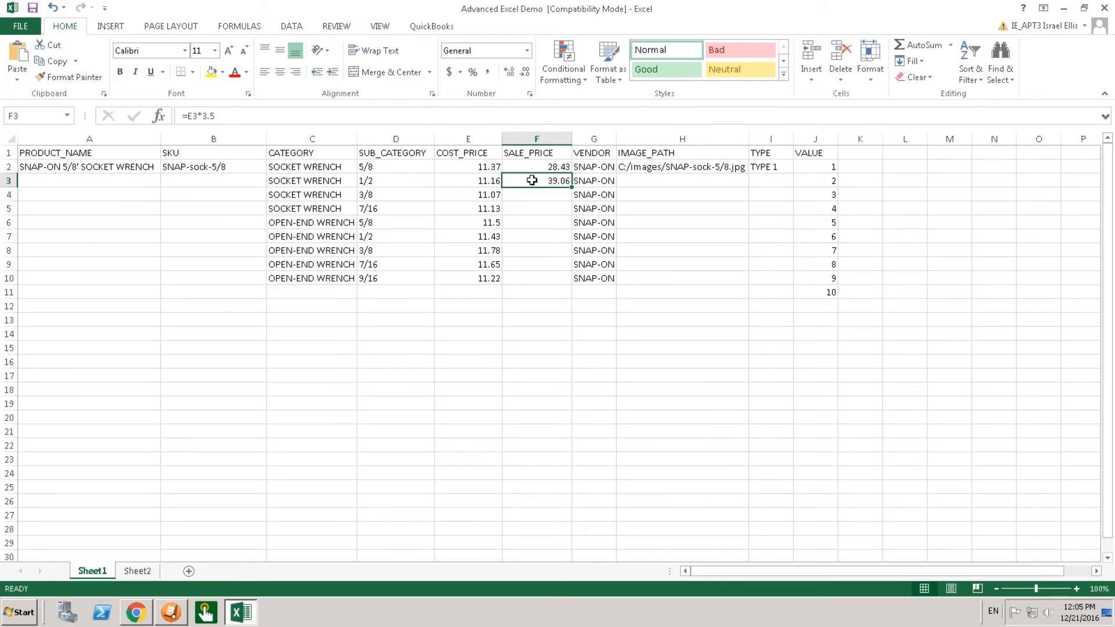
pyautogui.click(229, 114)
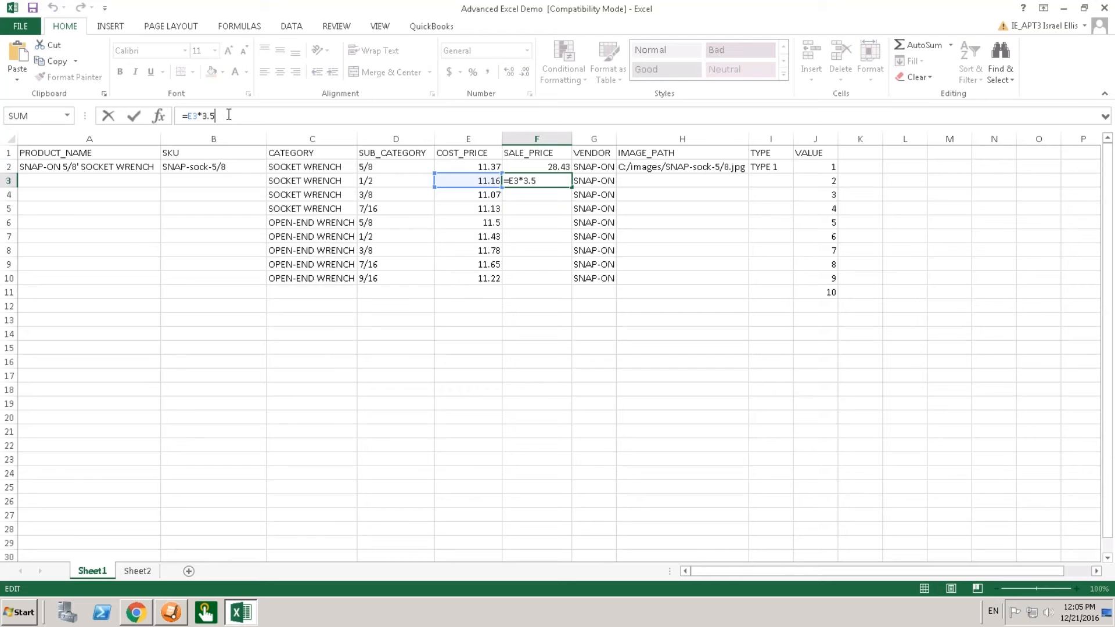
pyautogui.write('34')
pyautogui.press('Return')
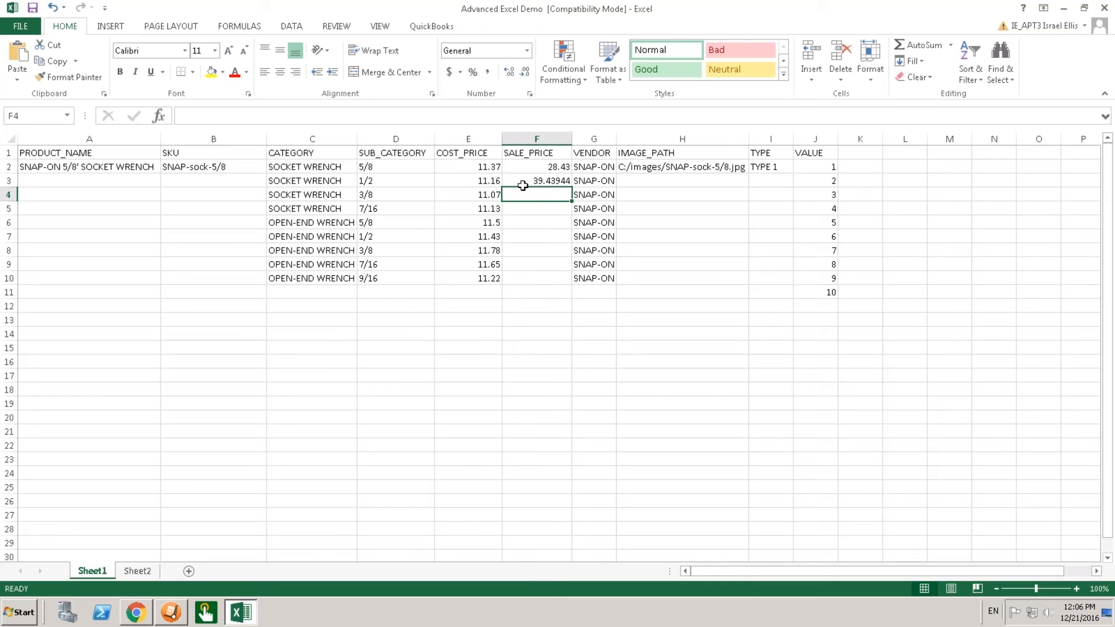
# Wrap the E3*3.534 calculation in cell F3 in a ROUND function with a closing parenthesis.
pyautogui.click(561, 186)
pyautogui.press('F2')
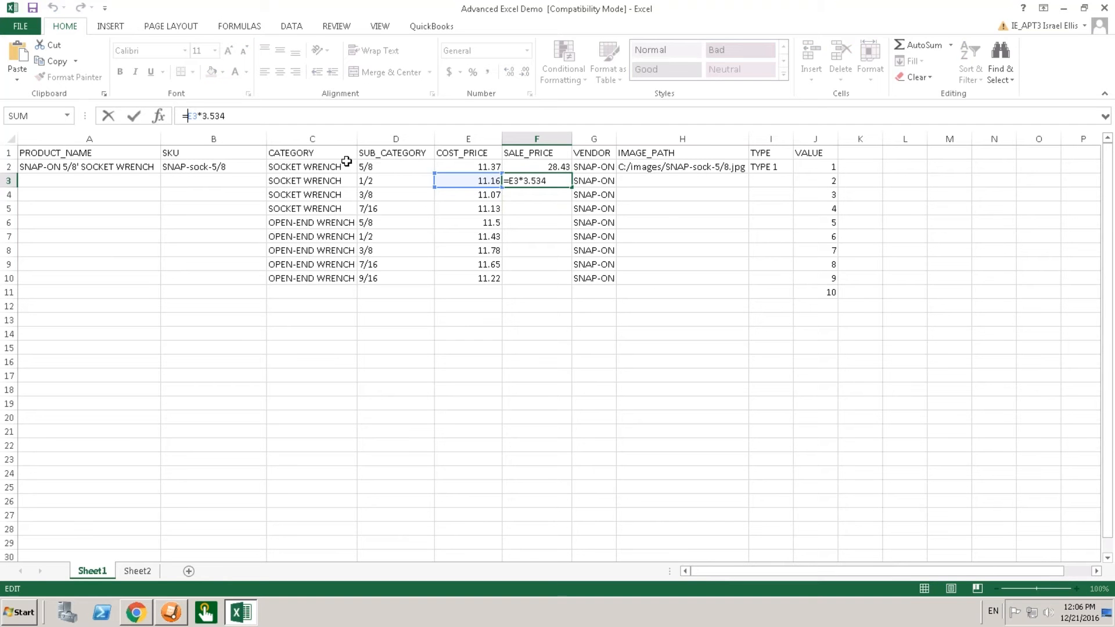
pyautogui.write('ROUND')
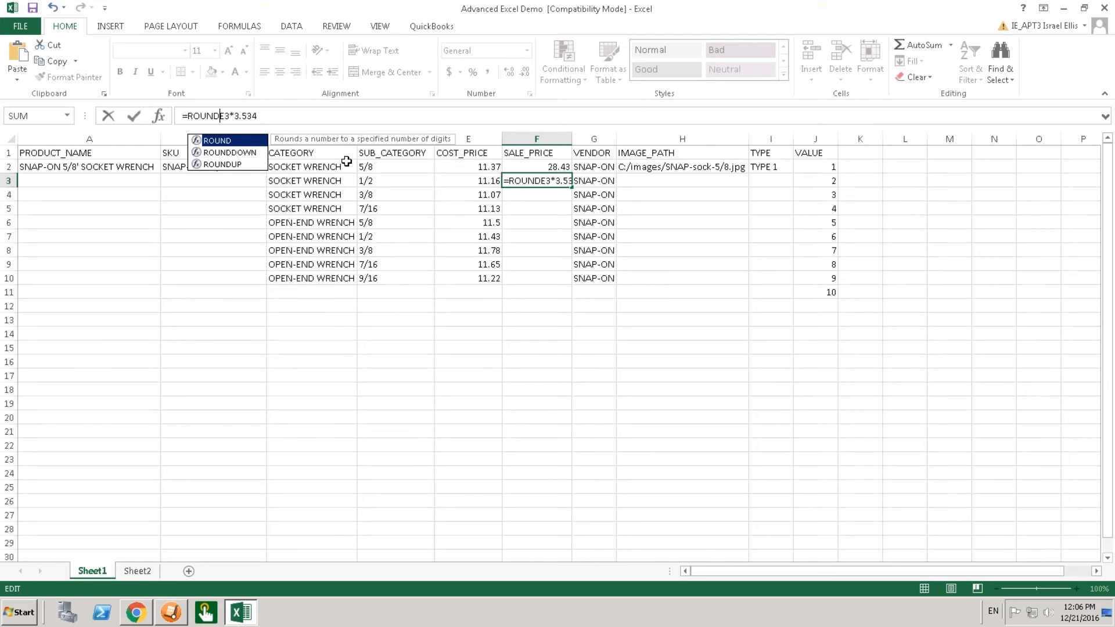
pyautogui.write('(')
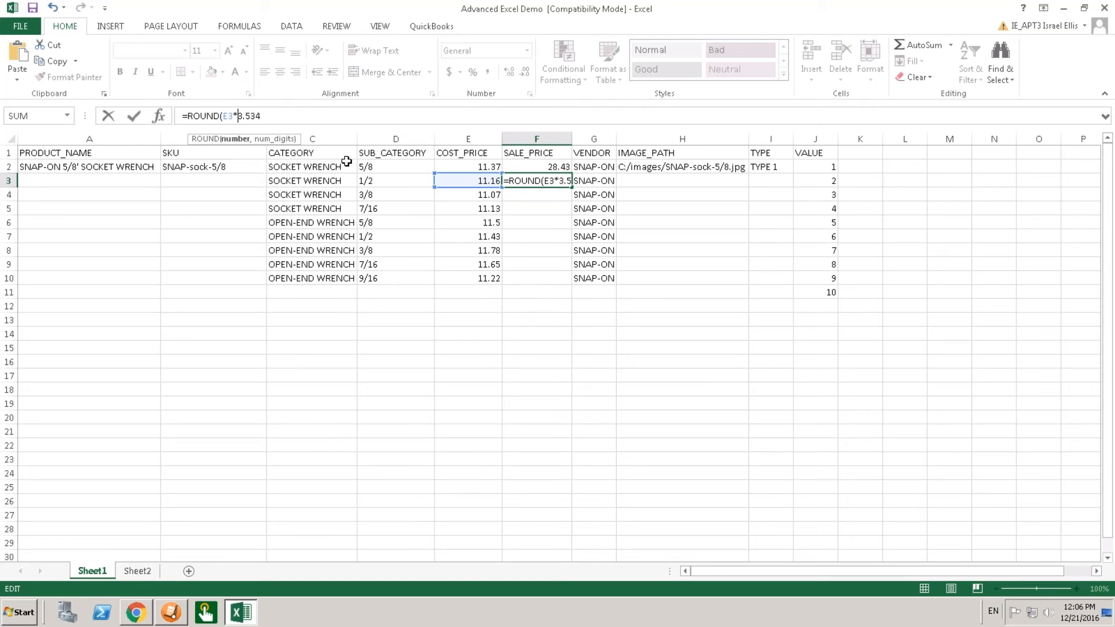
pyautogui.press('End')
pyautogui.write(')')
# Enclose the product in its own parentheses and round to 2 digits, completing F3 as =ROUND((E3*3.534), 2).
pyautogui.press('Left')
pyautogui.press('Left')
pyautogui.press('Left')
pyautogui.press('Left')
pyautogui.press('Left')
pyautogui.press('Right')
pyautogui.press('Left')
pyautogui.press('Left')
pyautogui.press('Left')
pyautogui.press('Left')
pyautogui.press('Left')
pyautogui.press('Left')
pyautogui.press('Left')
pyautogui.press('Left')
pyautogui.press('Left')
pyautogui.press('Left')
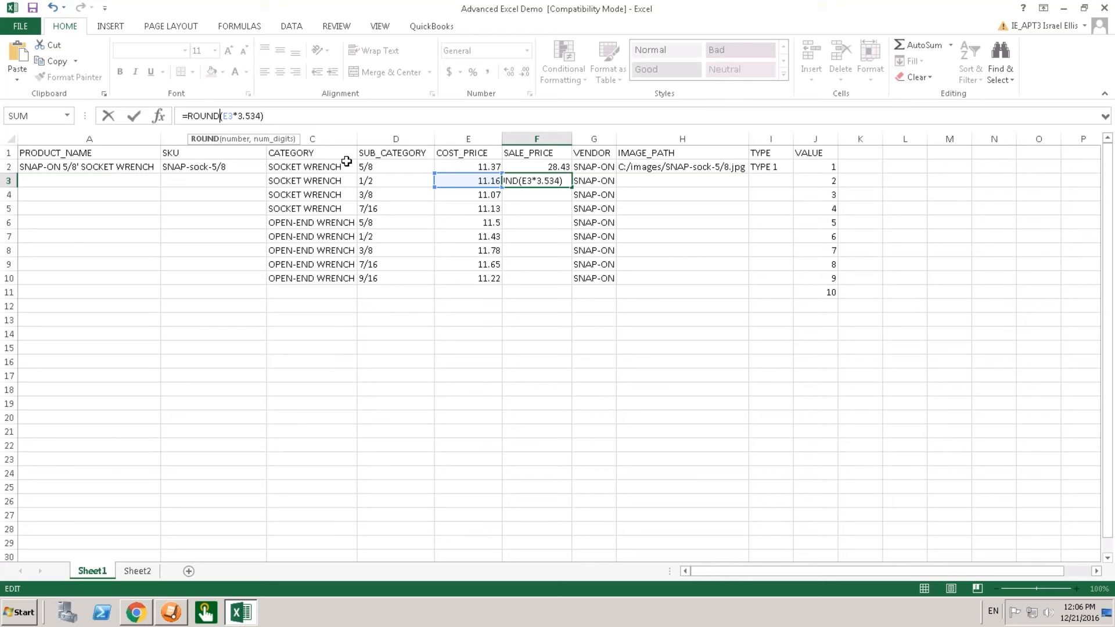
pyautogui.write('(')
pyautogui.press('Right')
pyautogui.press('Right')
pyautogui.press('Right')
pyautogui.press('Right')
pyautogui.press('Right')
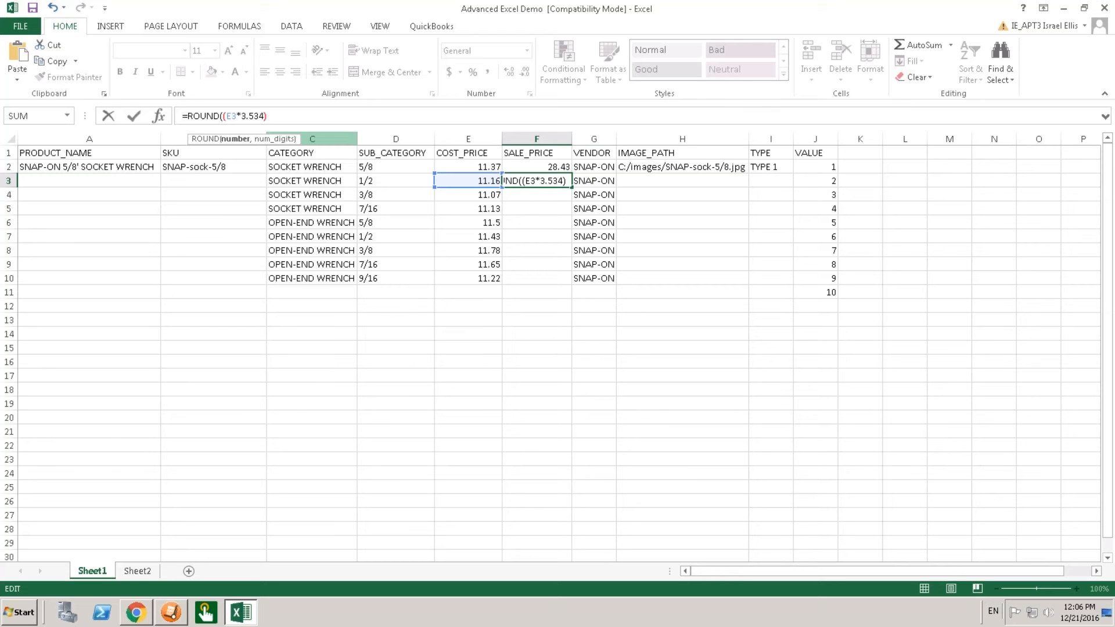
pyautogui.write(', 2)')
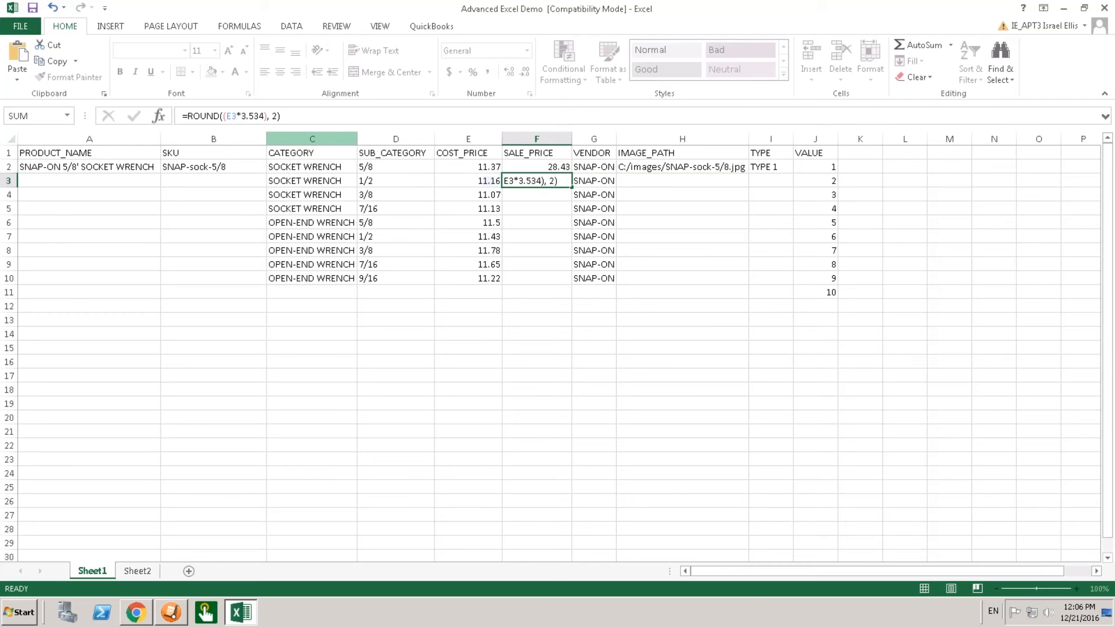
pyautogui.press('Return')
pyautogui.press('Up')
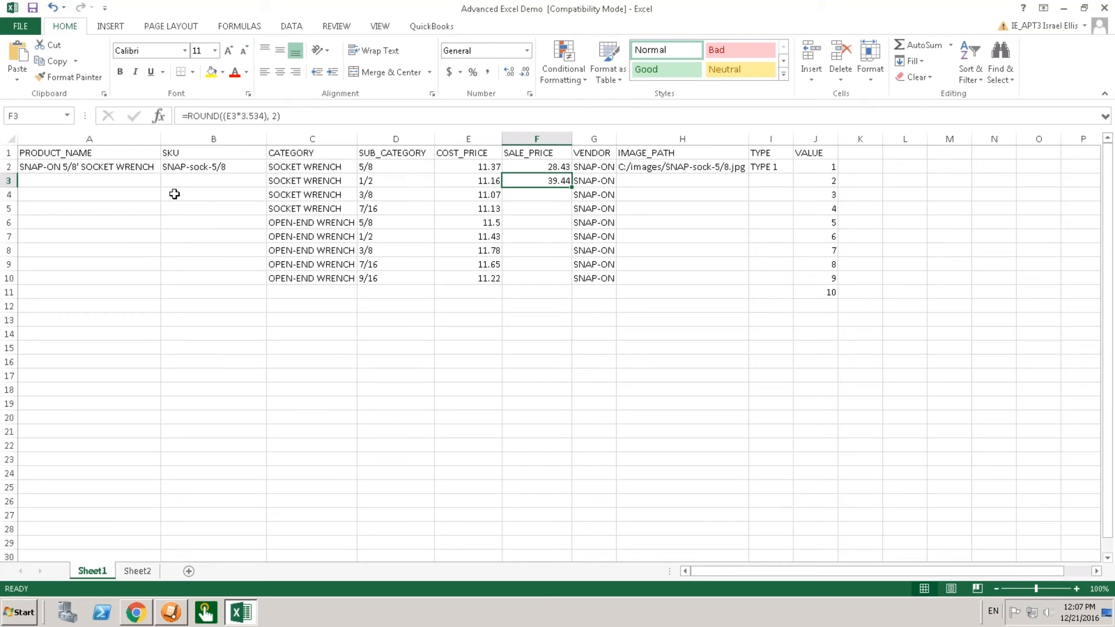
# Check the product name formula in A2 and start a CONCATENATE function in cell A3.
pyautogui.click(96, 183)
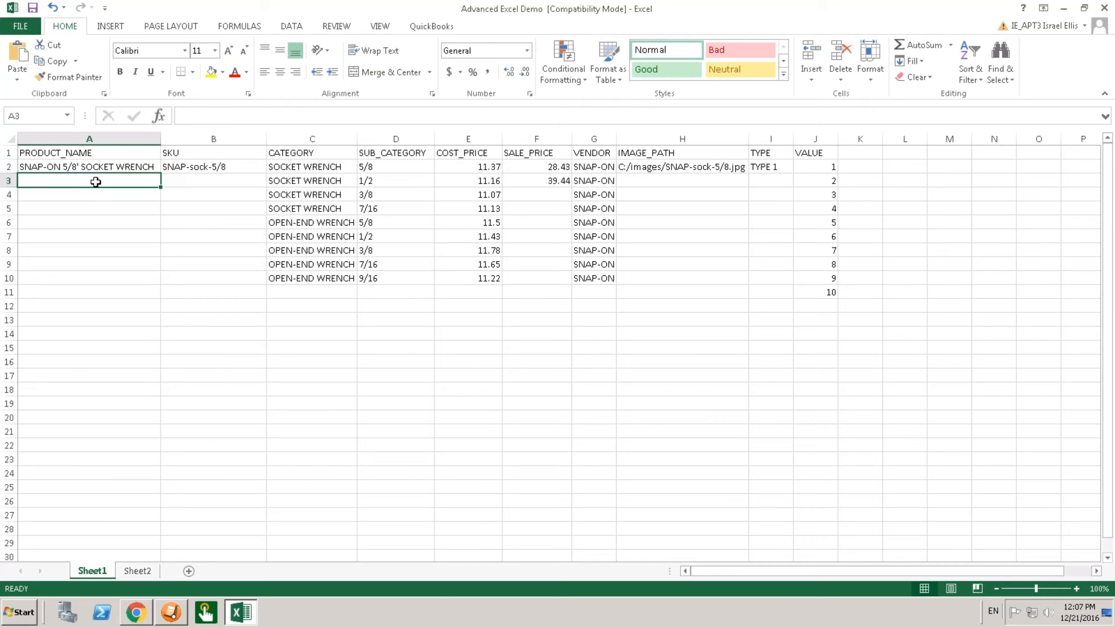
pyautogui.click(31, 170)
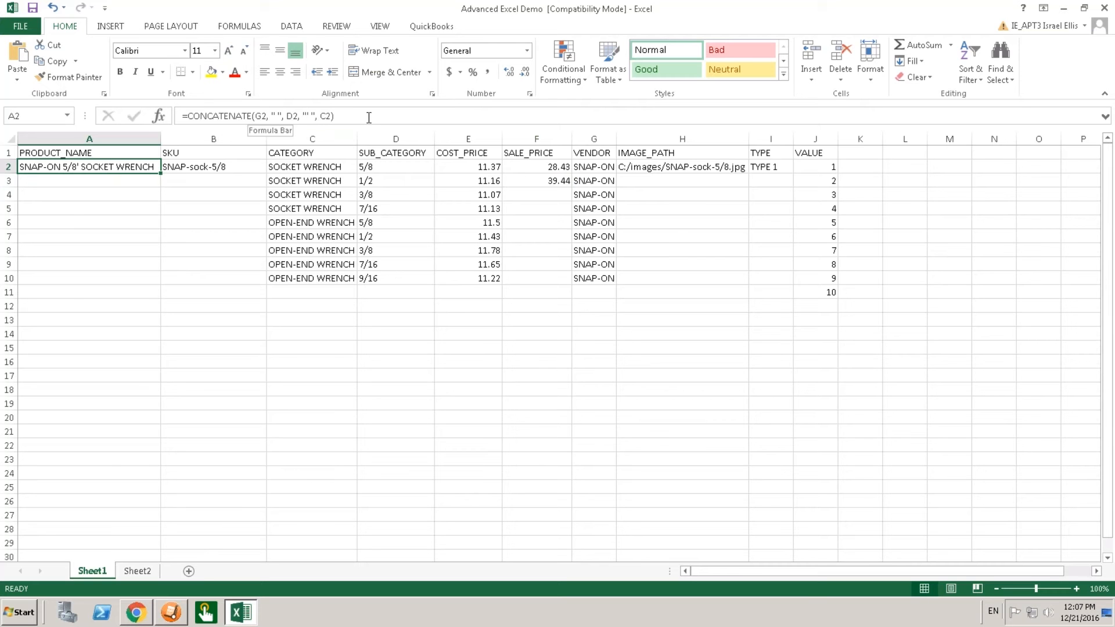
pyautogui.click(79, 182)
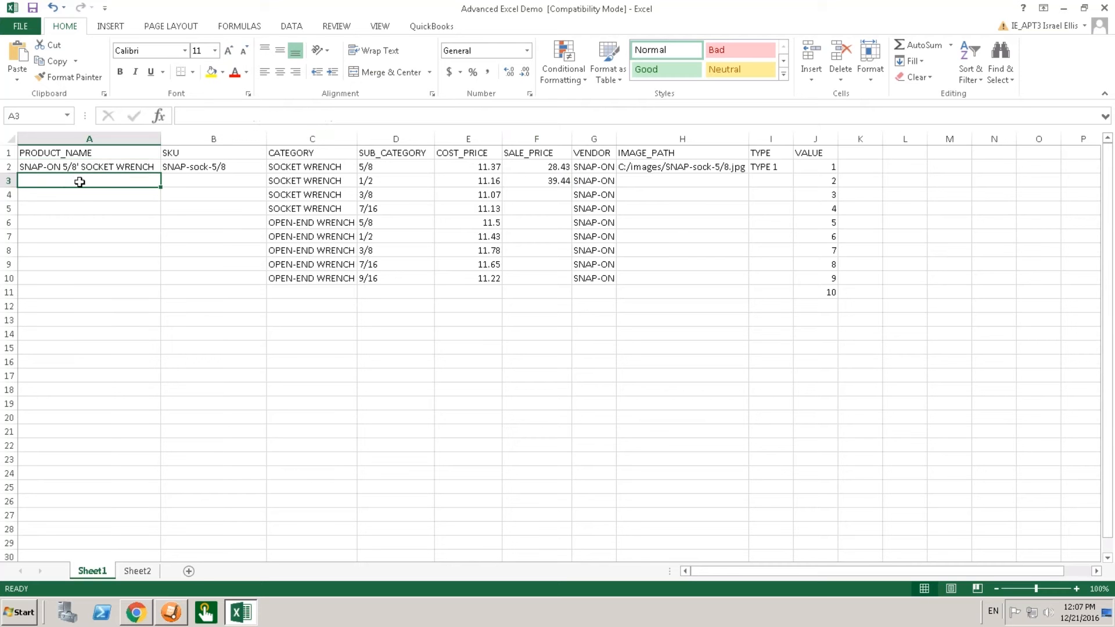
pyautogui.write('=Con')
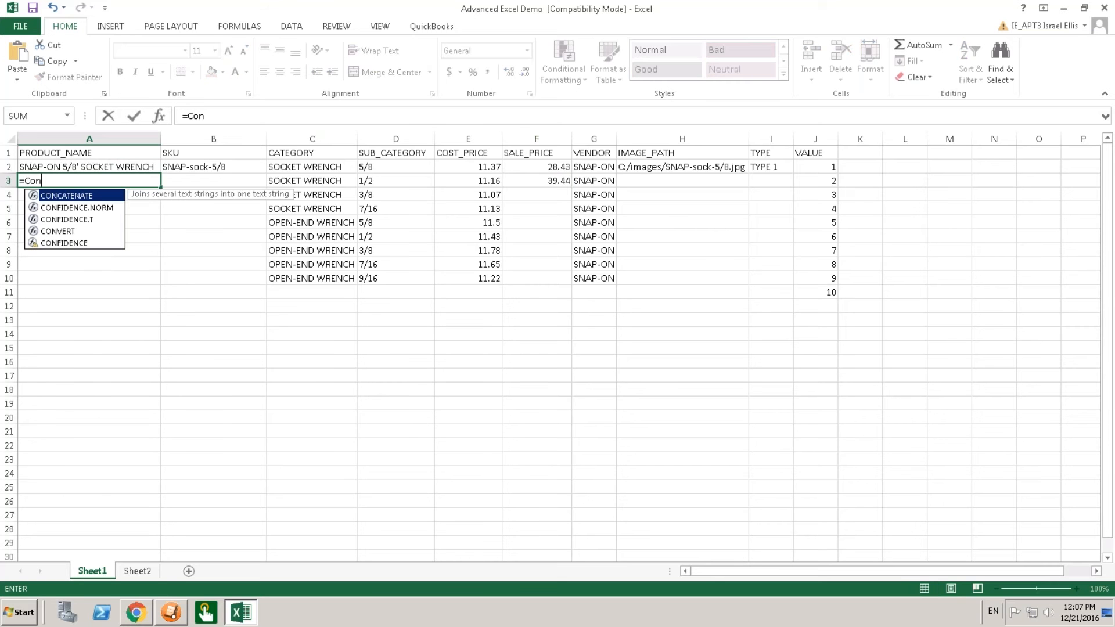
pyautogui.press('Return')
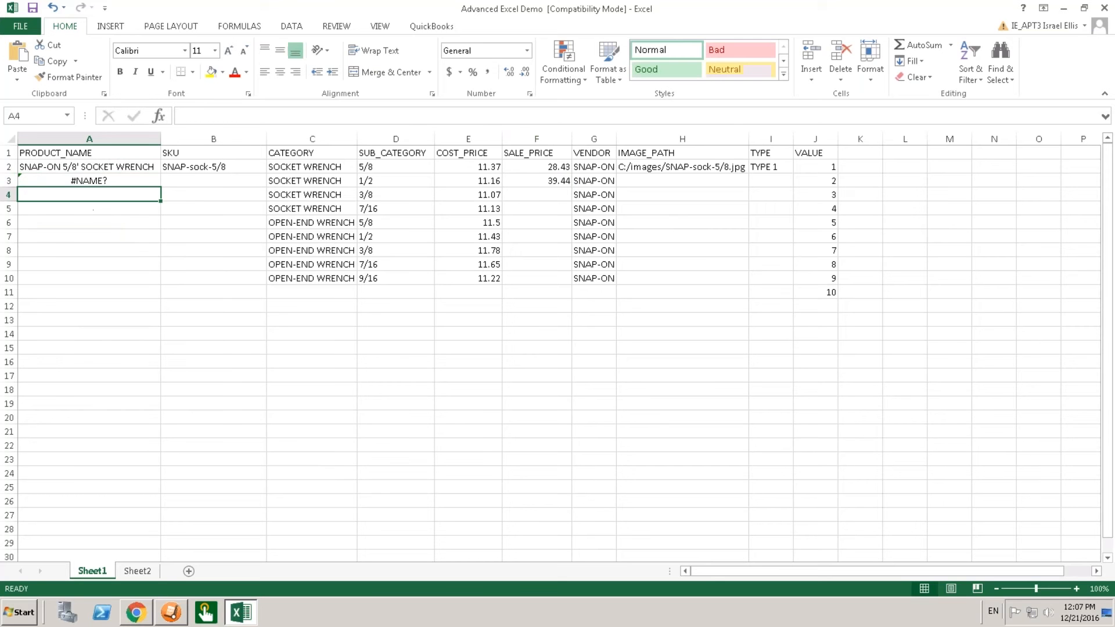
pyautogui.click(89, 180)
pyautogui.click(211, 114)
pyautogui.write('ca')
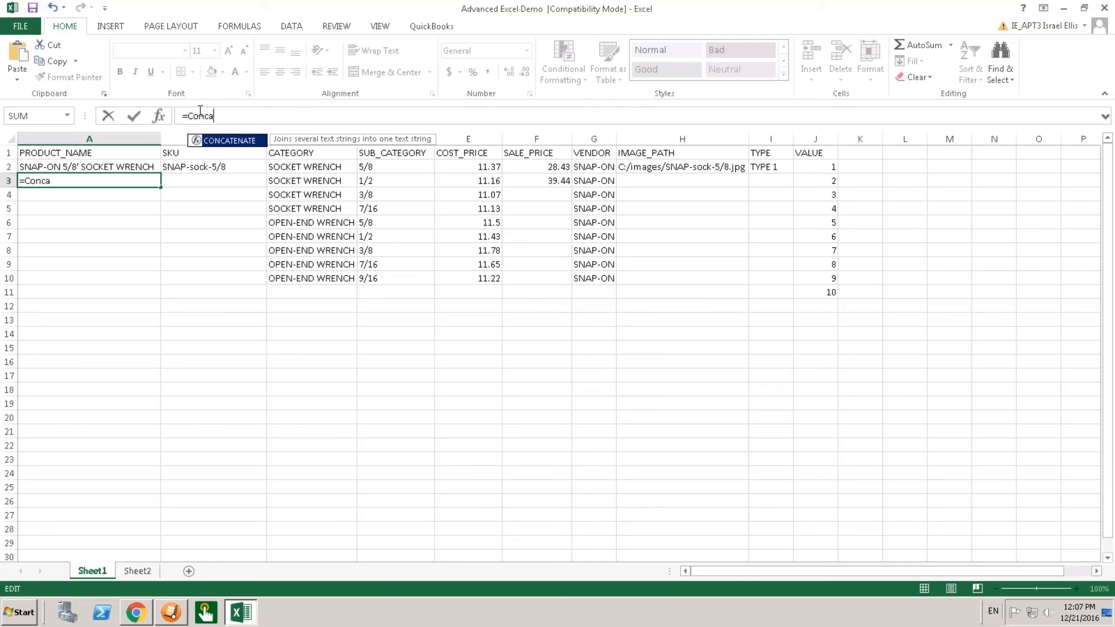
pyautogui.doubleClick(219, 141)
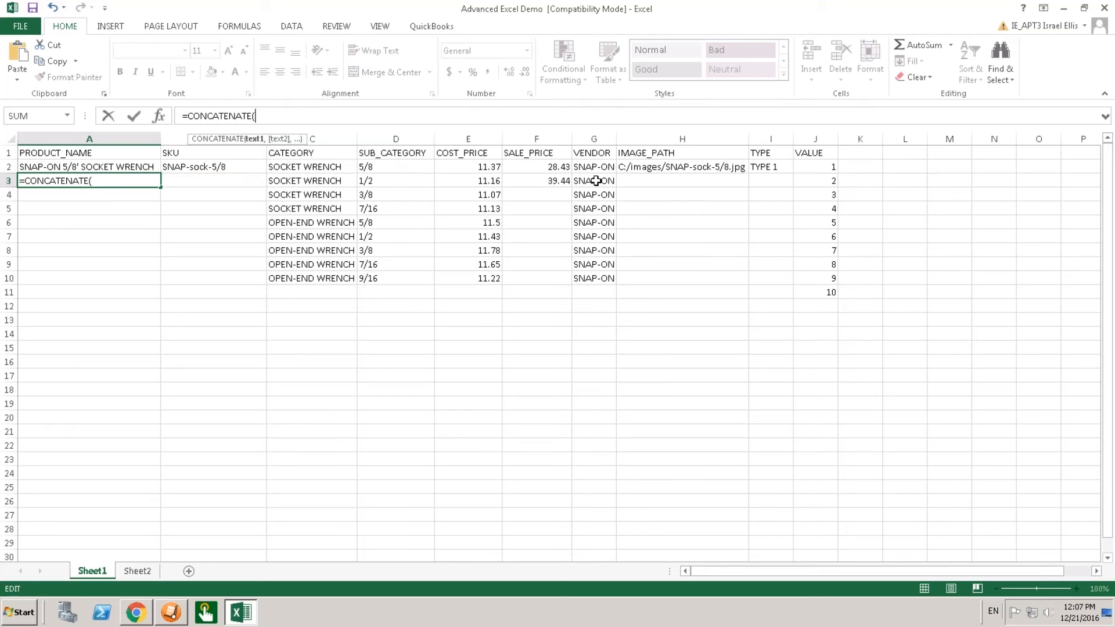
# Complete the A3 product name formula as =CONCATENATE(G3, " ",D3, "' ",C3).
pyautogui.write('G')
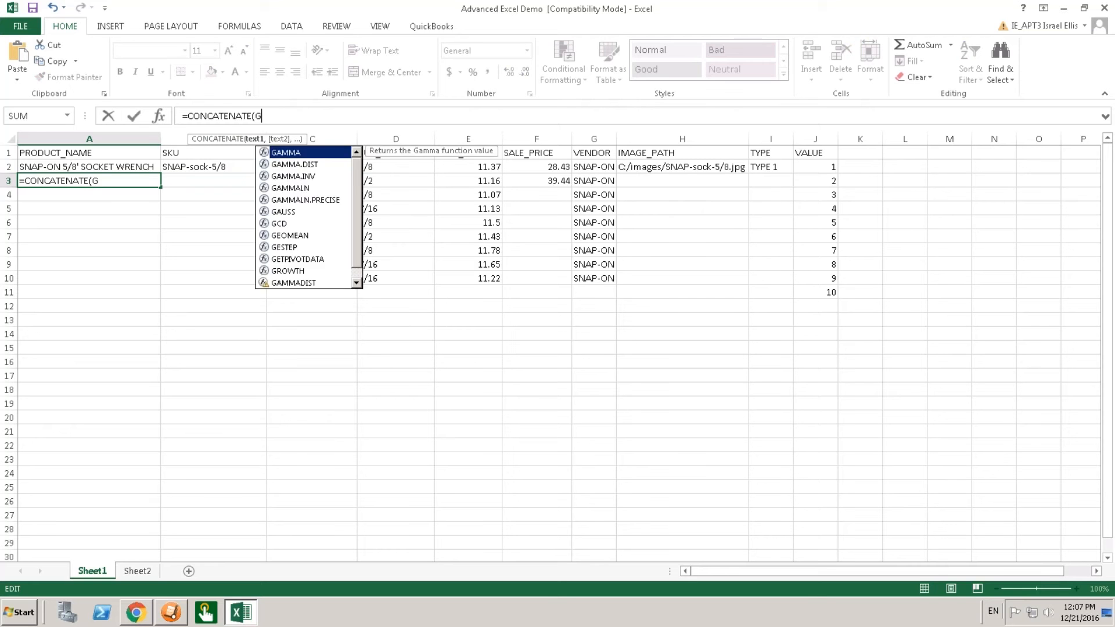
pyautogui.write('3,')
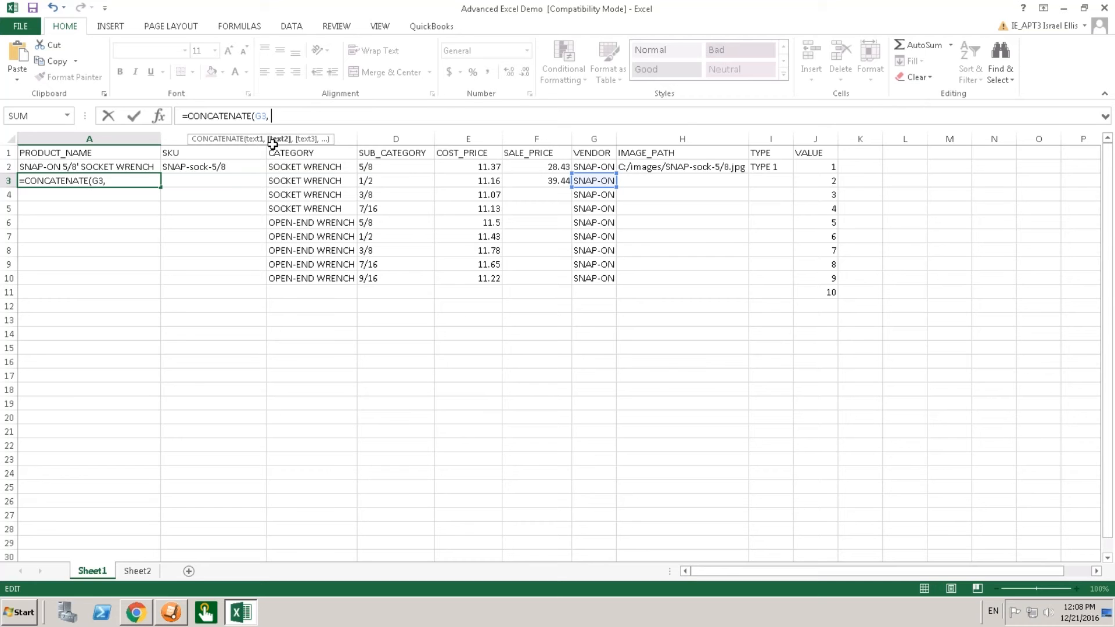
pyautogui.write('" "')
pyautogui.write(',D3')
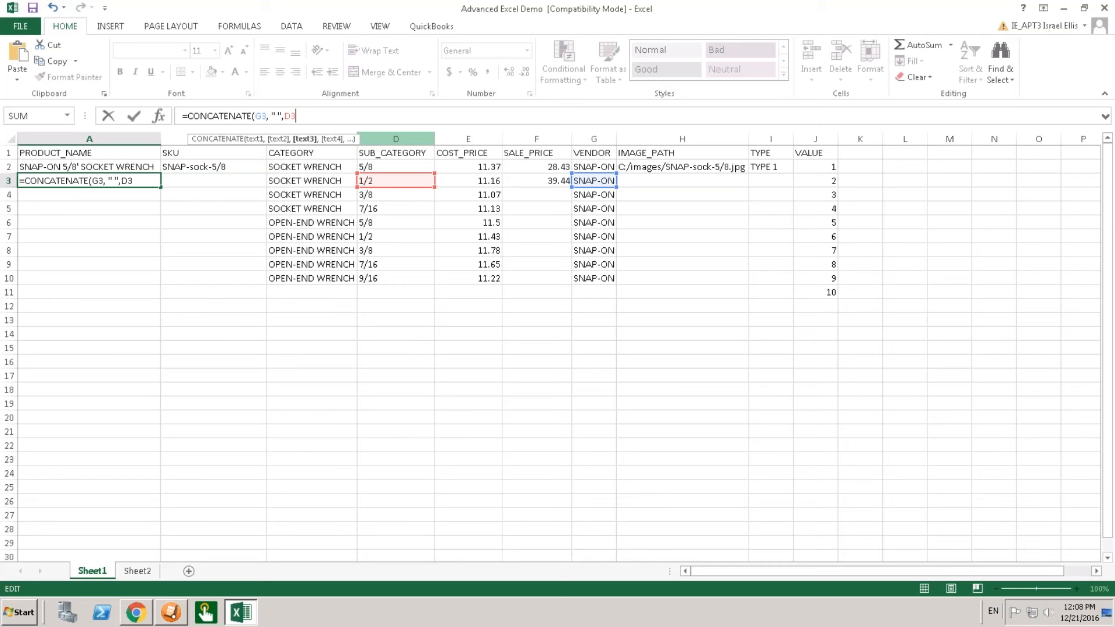
pyautogui.write(',')
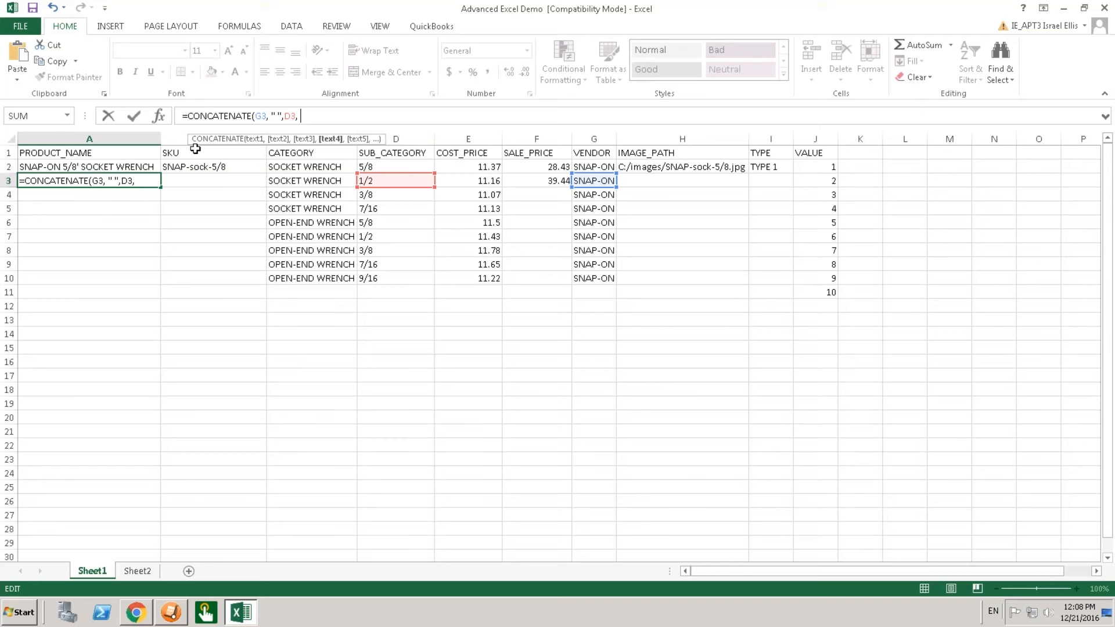
pyautogui.write('"" ",')
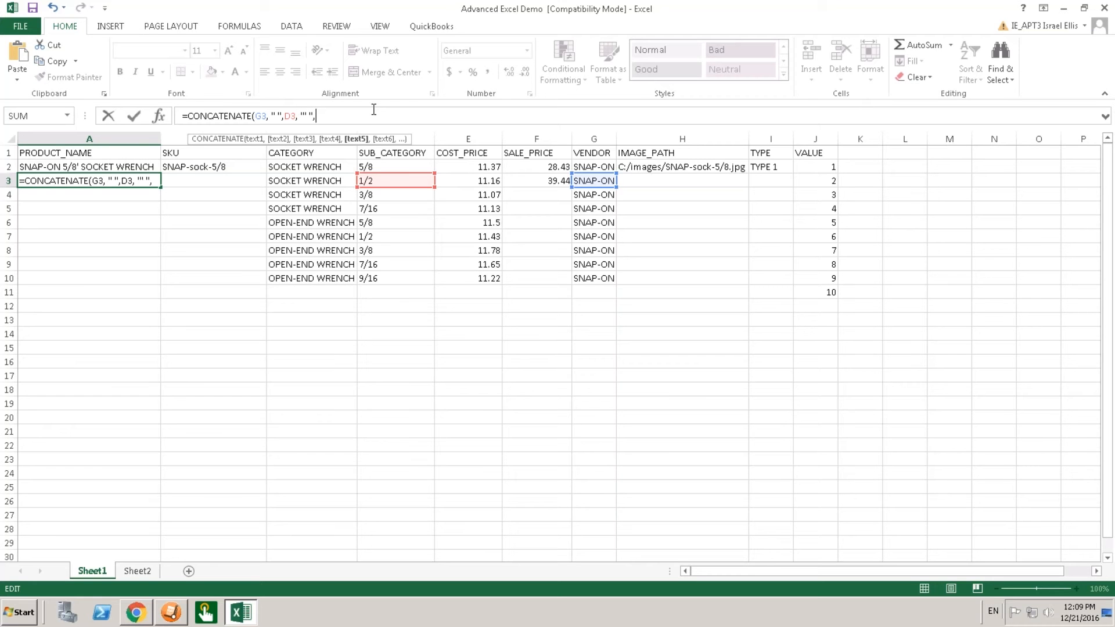
pyautogui.write('C3')
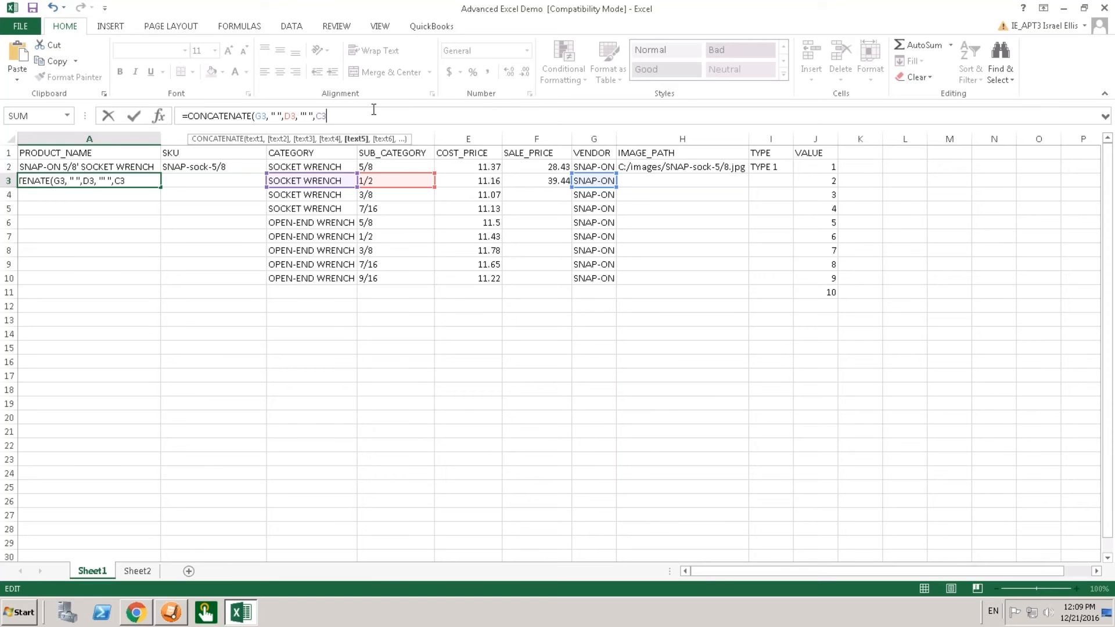
pyautogui.write(')')
pyautogui.press('Return')
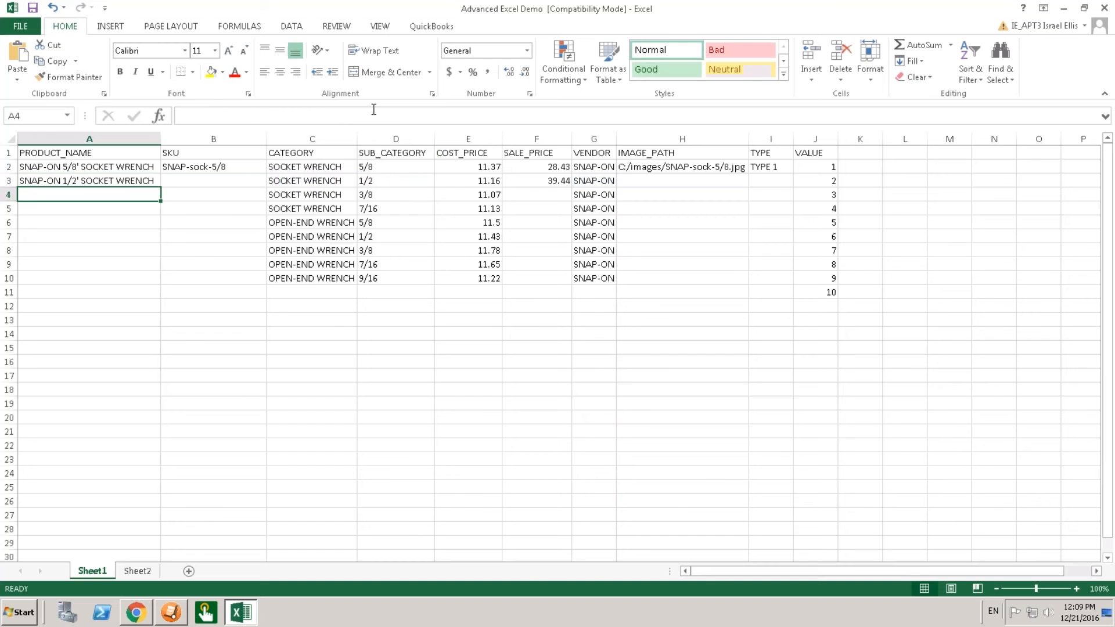
# Start the SKU formula in cell B3 with the CONCATENATE function, entered as =-CONCATENATE(.
pyautogui.press('Up')
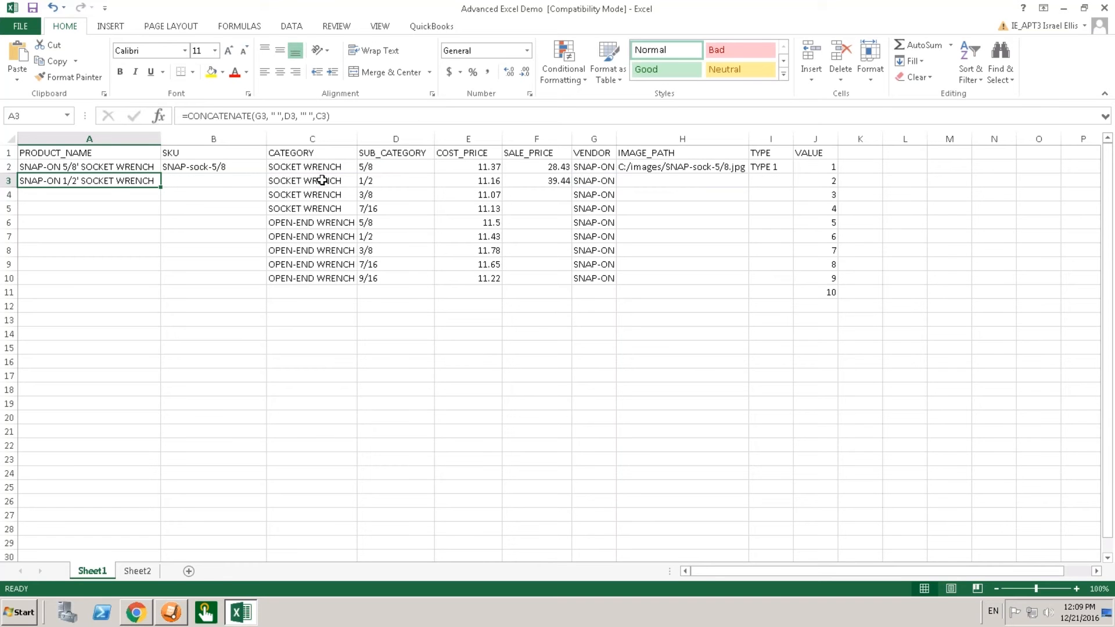
pyautogui.click(201, 183)
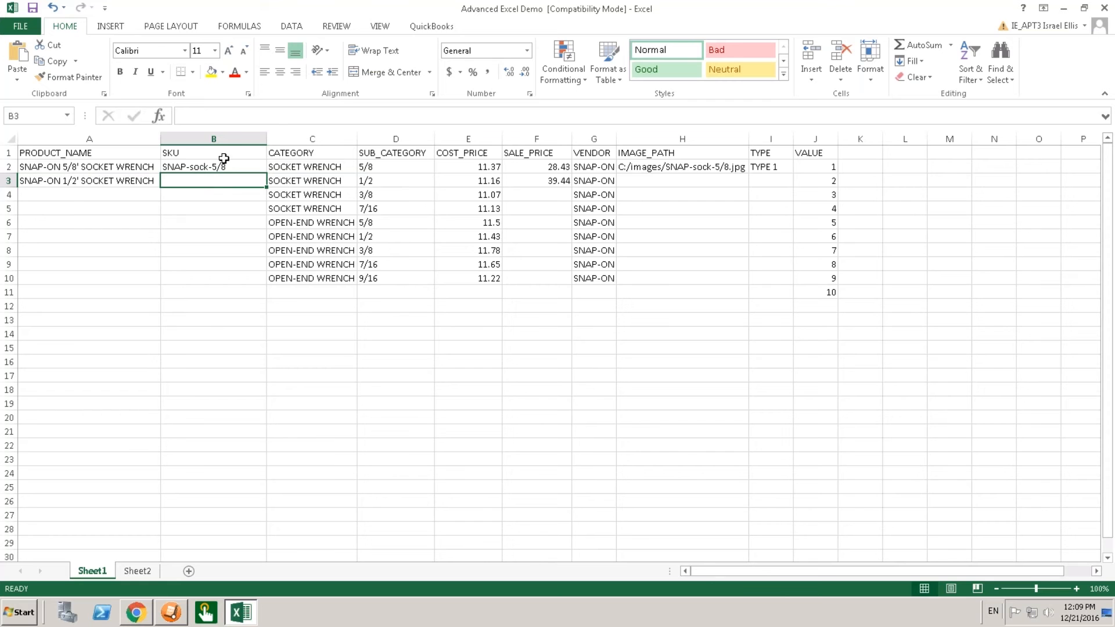
pyautogui.click(231, 116)
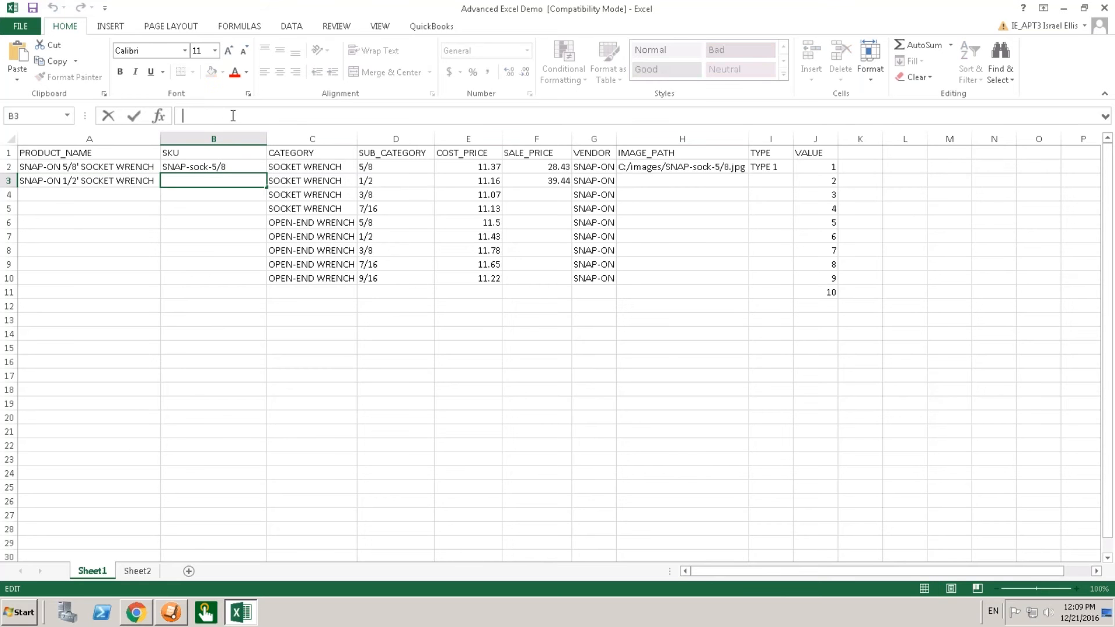
pyautogui.write('=')
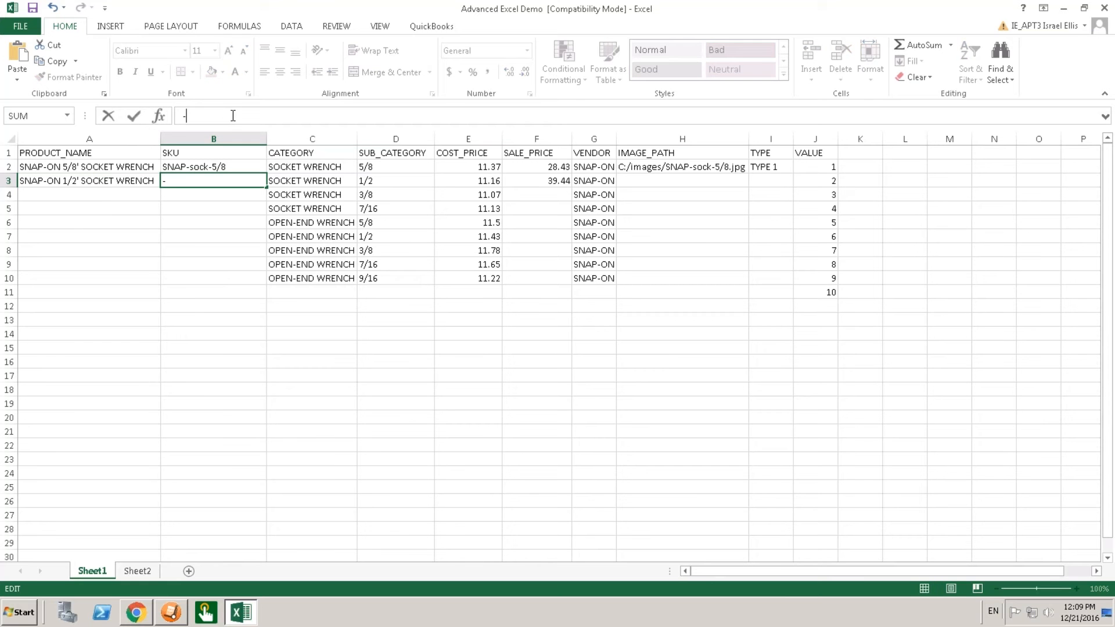
pyautogui.write('Con')
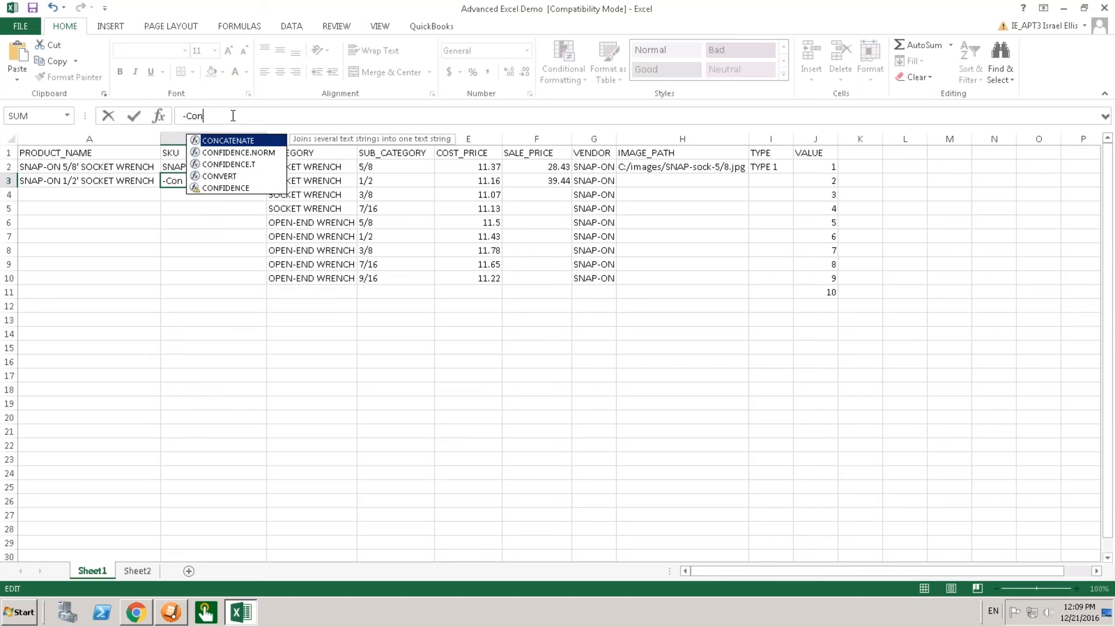
pyautogui.press('Return')
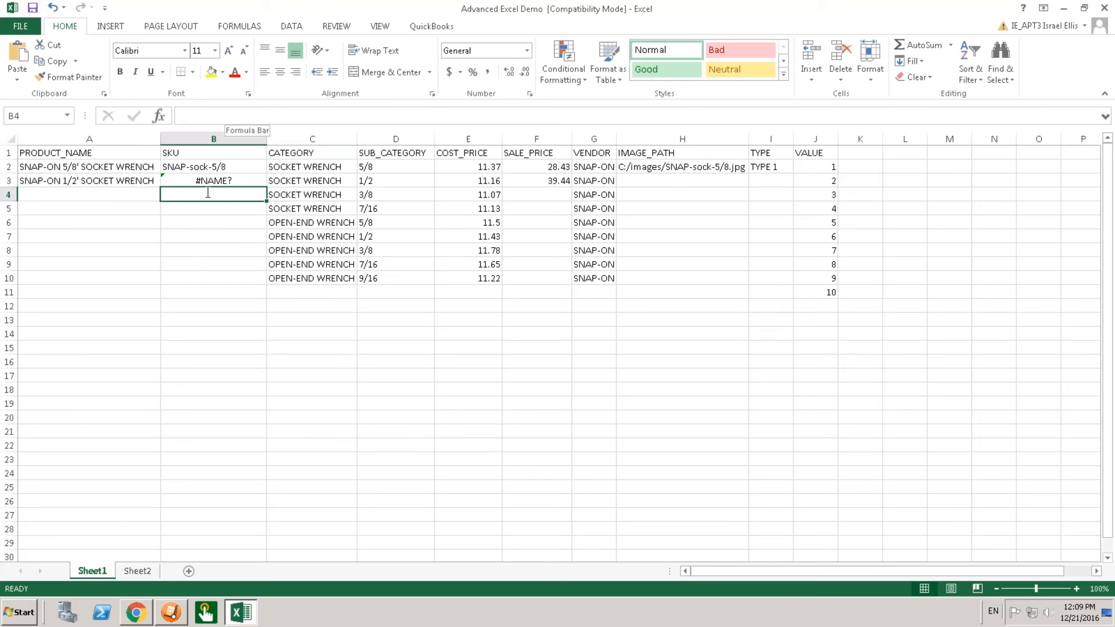
pyautogui.press('Up')
pyautogui.click(226, 117)
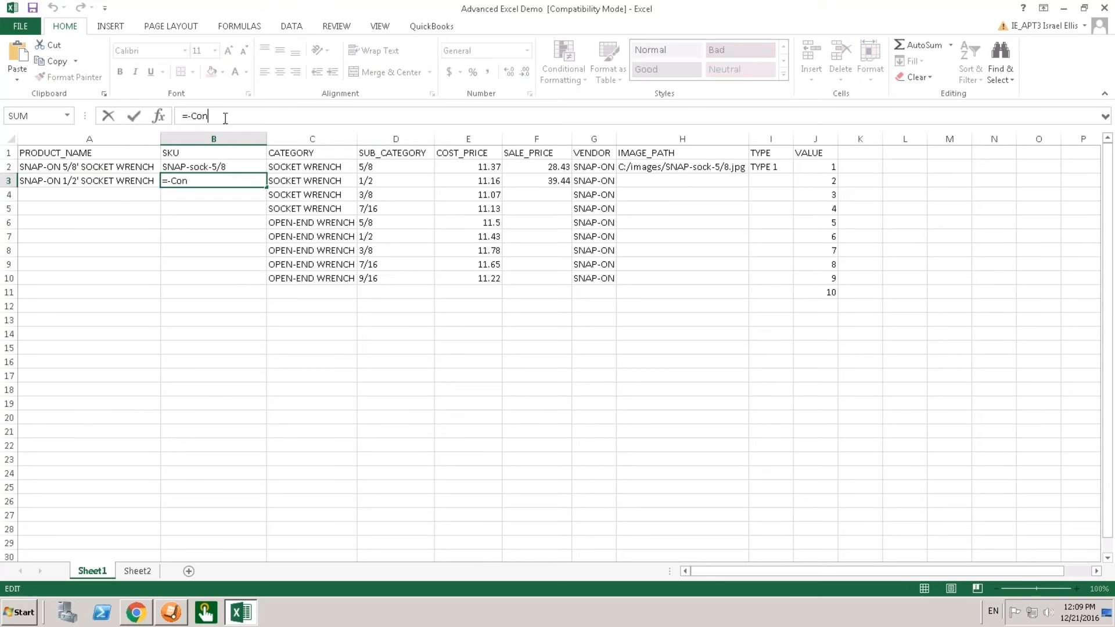
pyautogui.doubleClick(232, 141)
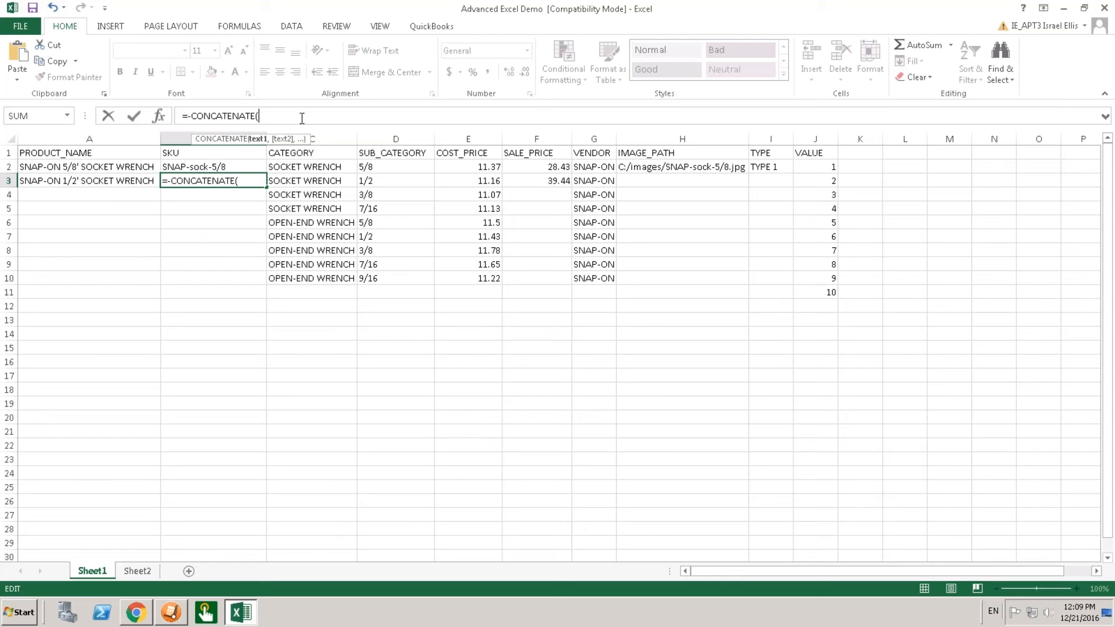
# Add (LEFT(G3, 4)) as the first part of the B3 formula to take the vendor's first four characters.
pyautogui.write('(Left')
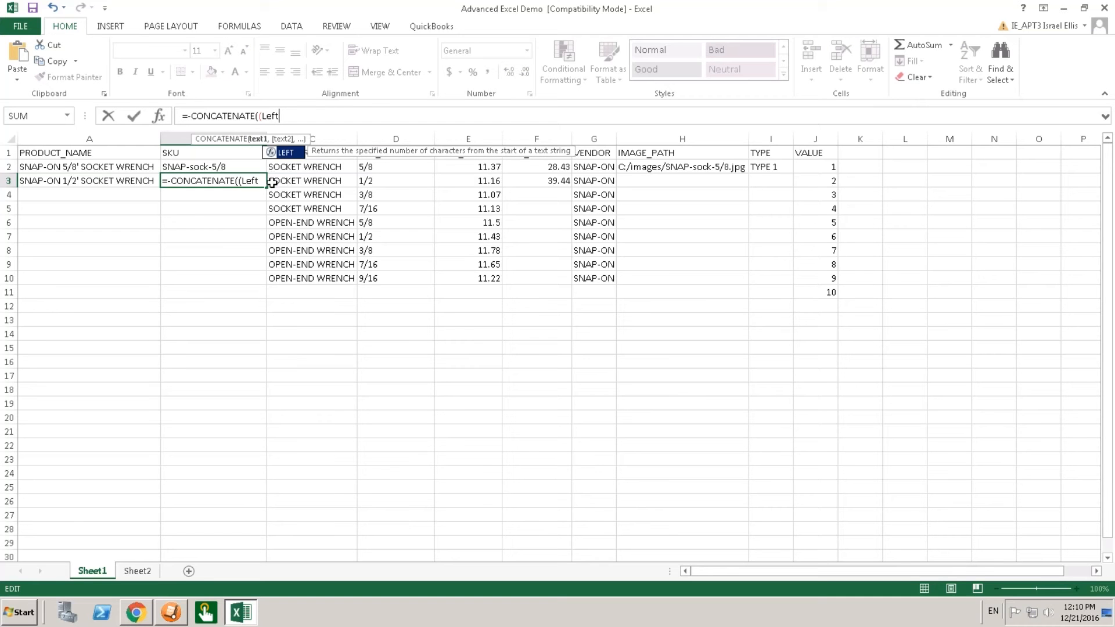
pyautogui.click(287, 154)
pyautogui.doubleClick(286, 154)
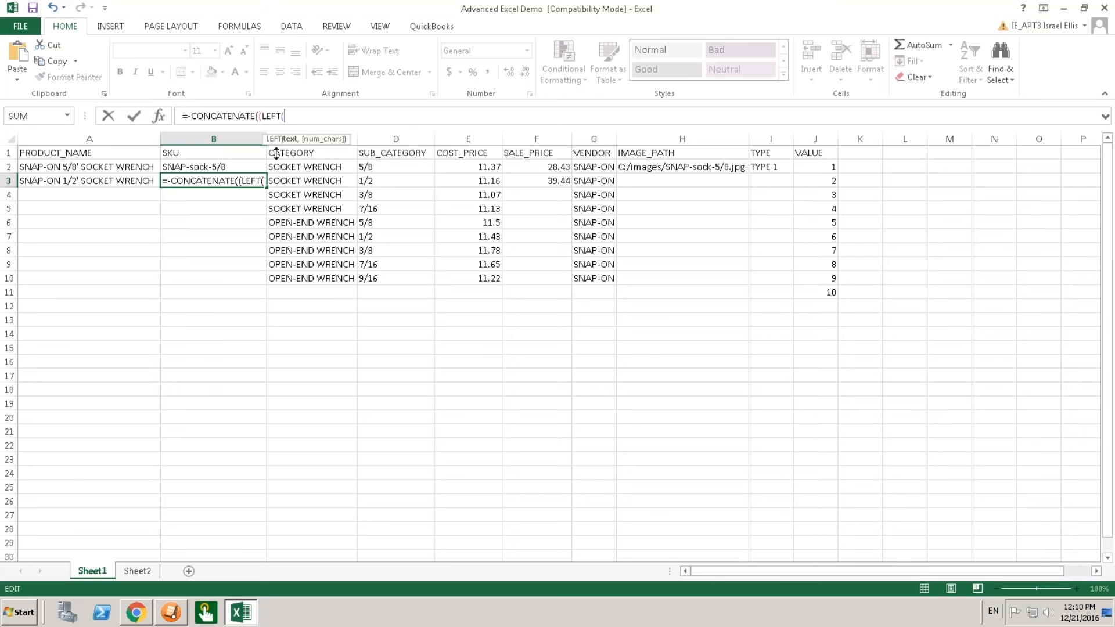
pyautogui.write('G3')
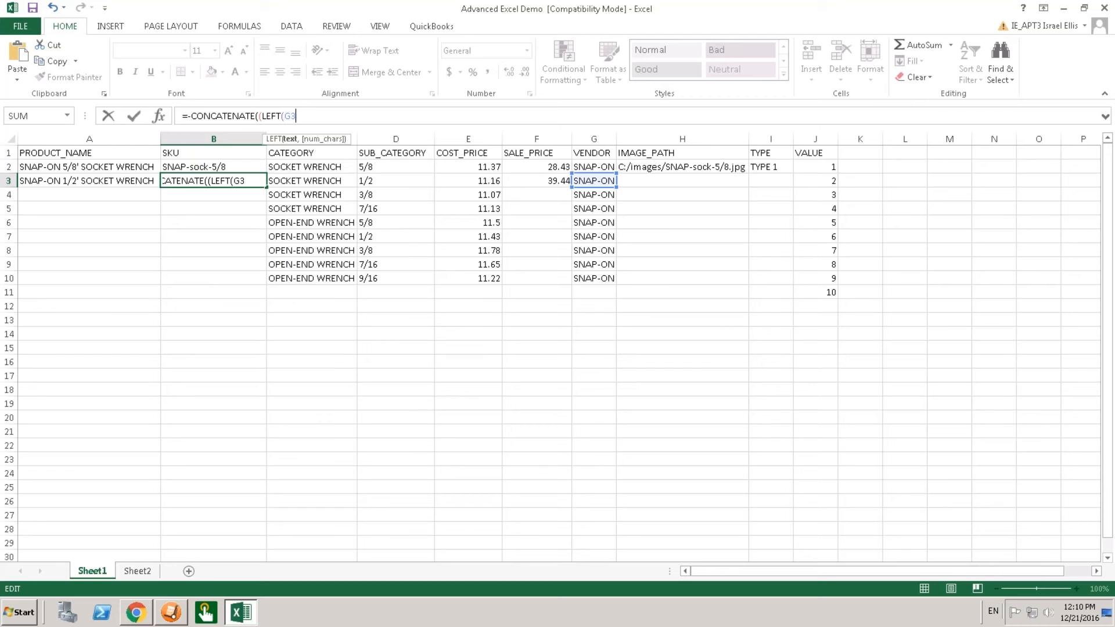
pyautogui.write(',')
pyautogui.write('4))')
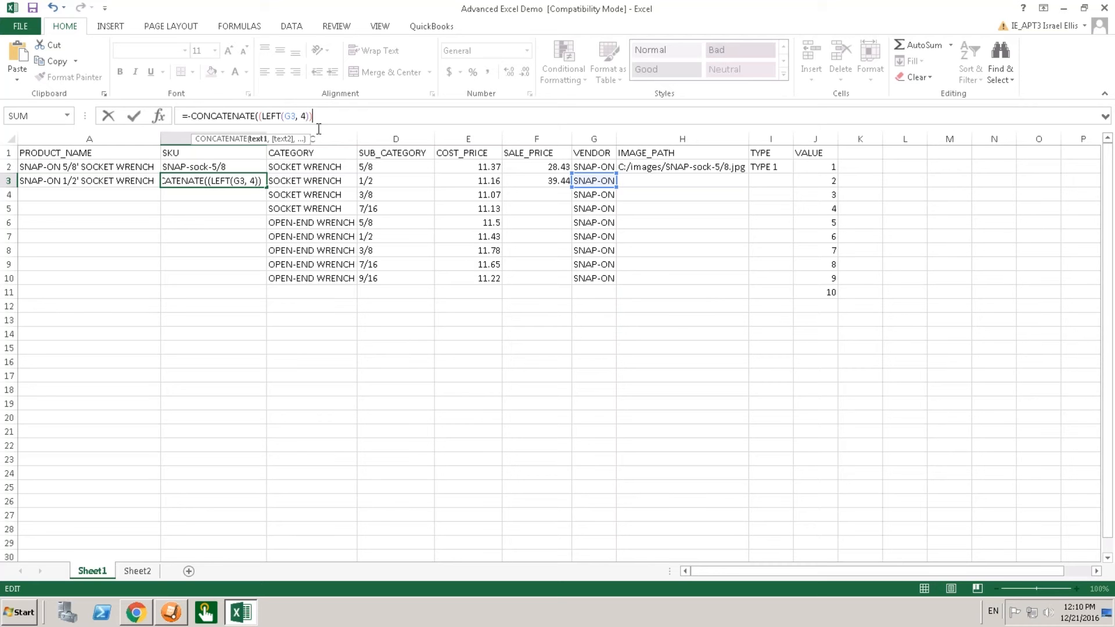
# Append a "-" separator and (LEFT(c3, 4)) for the category's first four characters to the B3 formula.
pyautogui.write(', "-"')
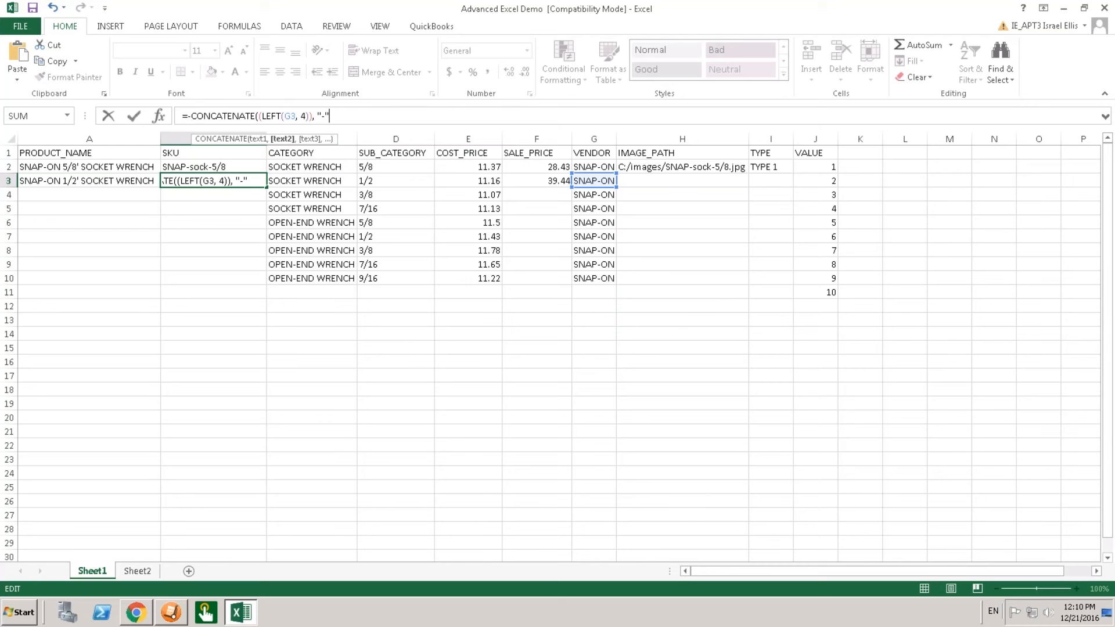
pyautogui.write(', ')
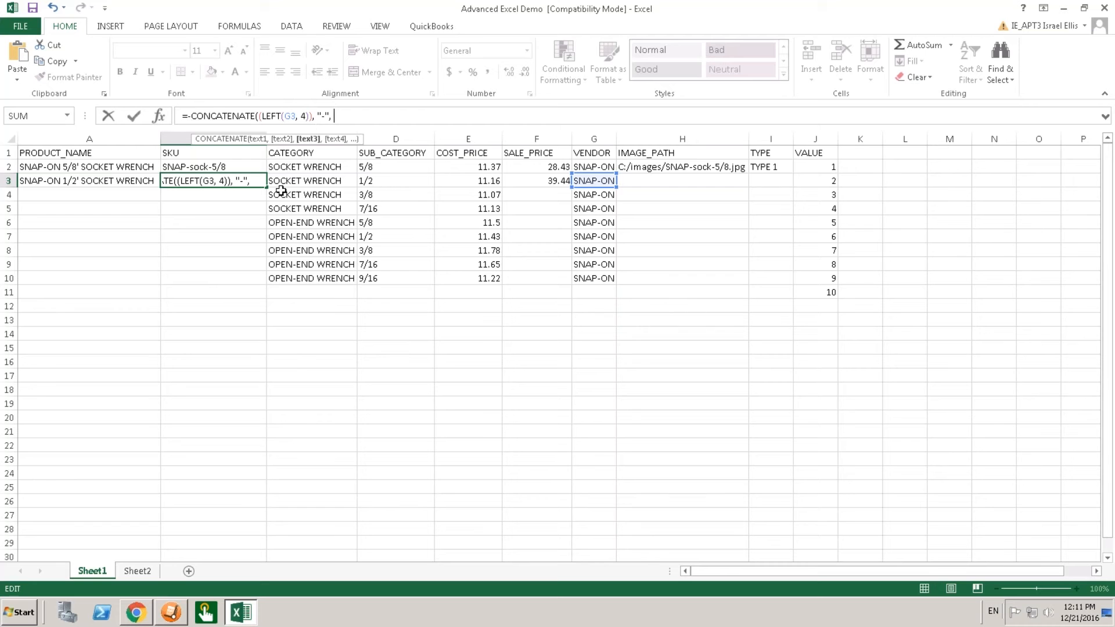
pyautogui.write('(LEFT')
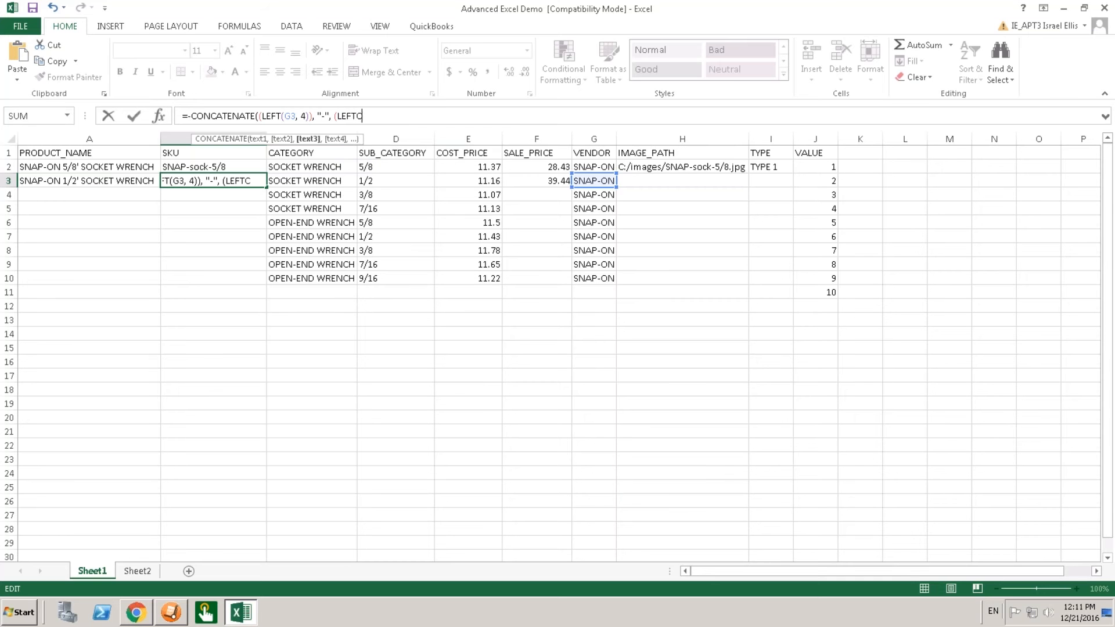
pyautogui.write('(')
pyautogui.write('c')
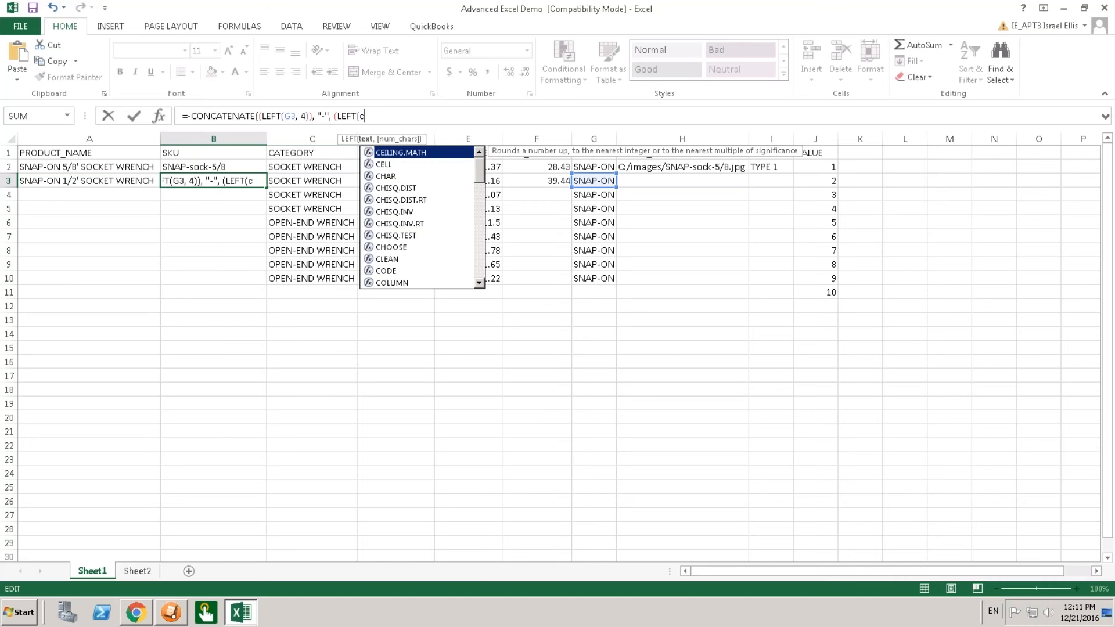
pyautogui.write('3, ')
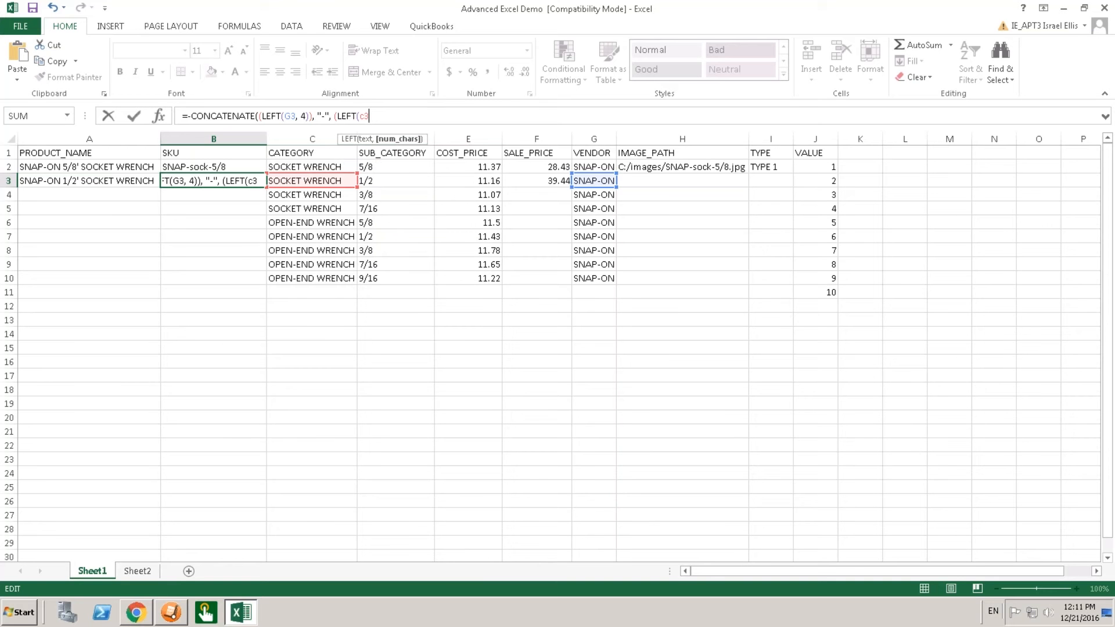
pyautogui.write('4))')
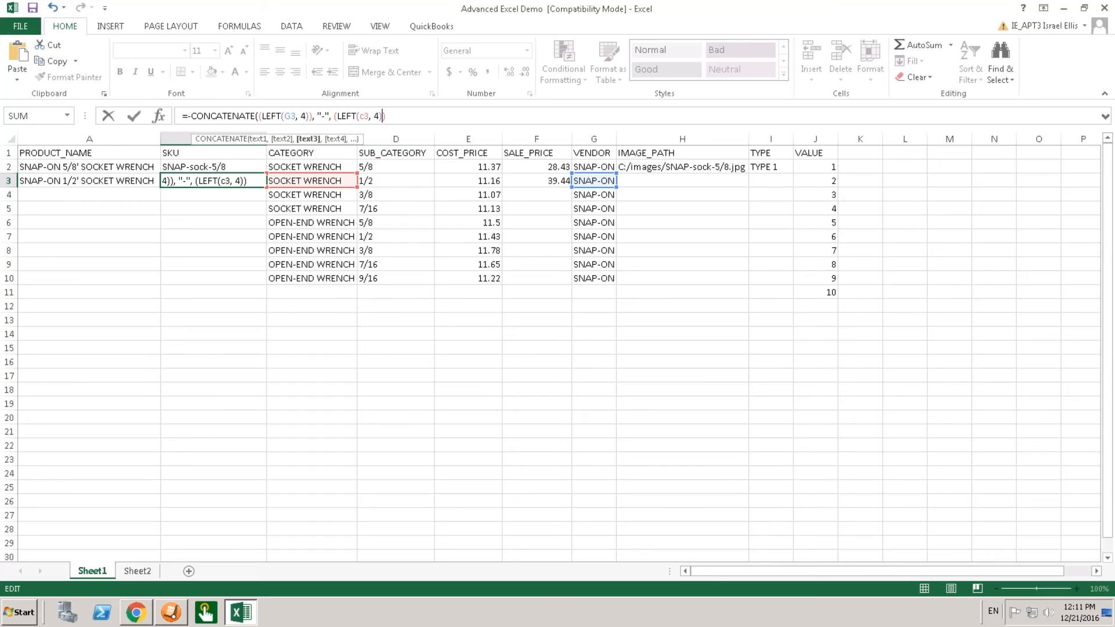
# Enclose (LEFT(c3, 4)) in a second pair of parentheses and put the insertion point between the two opening ones.
pyautogui.press('Left')
pyautogui.press('Left')
pyautogui.press('Left')
pyautogui.press('Left')
pyautogui.press('Left')
pyautogui.press('Left')
pyautogui.press('Left')
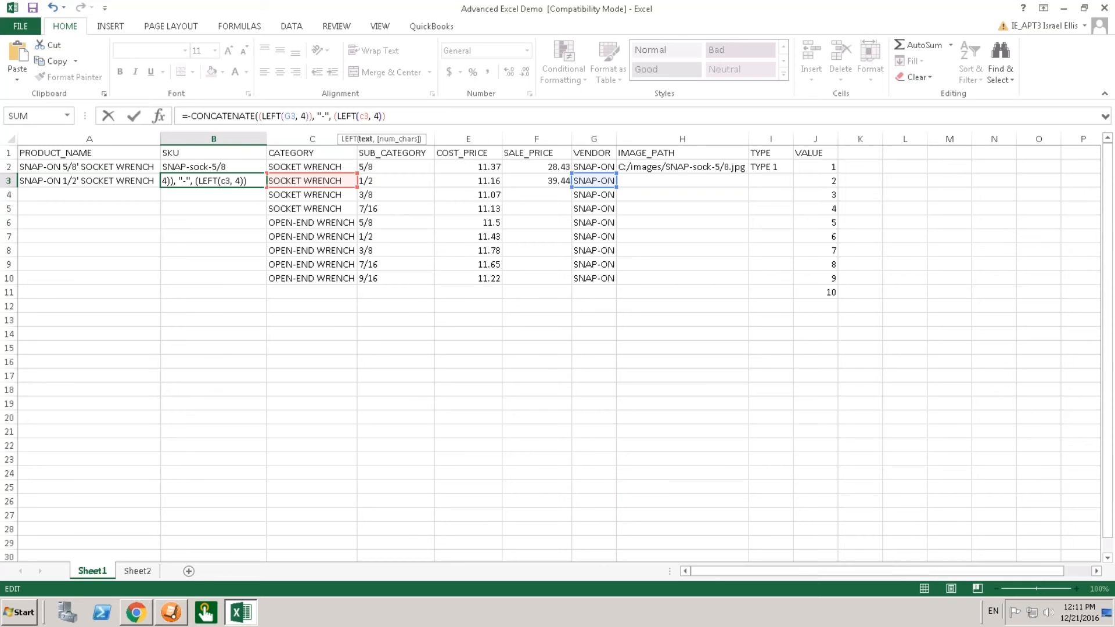
pyautogui.press('Left')
pyautogui.press('Left')
pyautogui.press('Left')
pyautogui.press('Left')
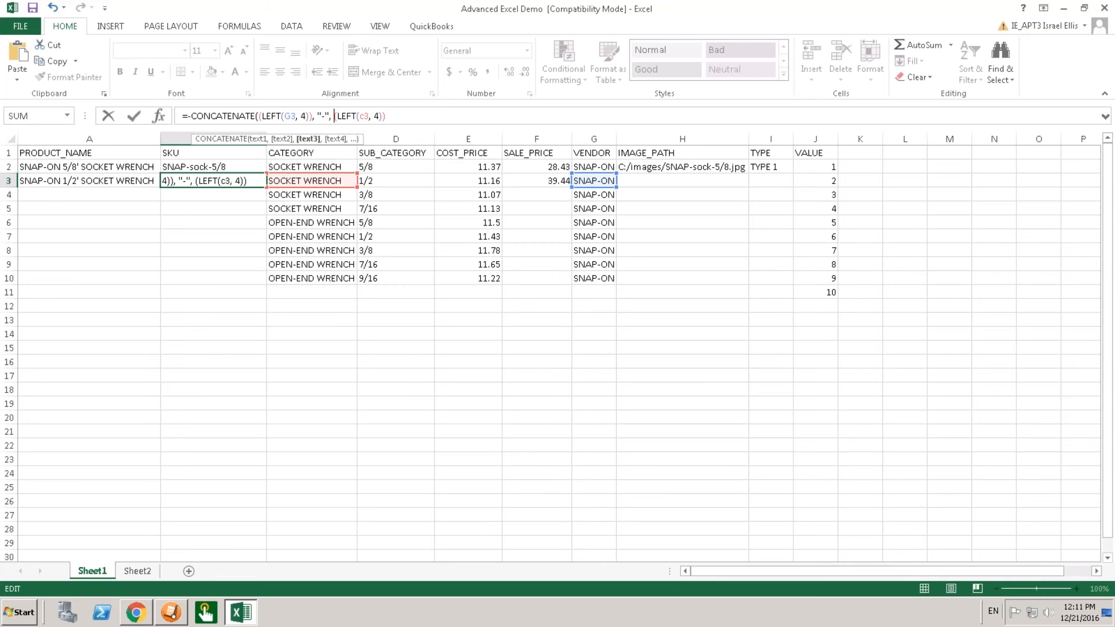
pyautogui.write('(')
pyautogui.click(391, 116)
pyautogui.write(')')
pyautogui.press('Left')
pyautogui.press('Left')
pyautogui.press('Left')
pyautogui.press('Left')
pyautogui.press('Left')
pyautogui.press('Left')
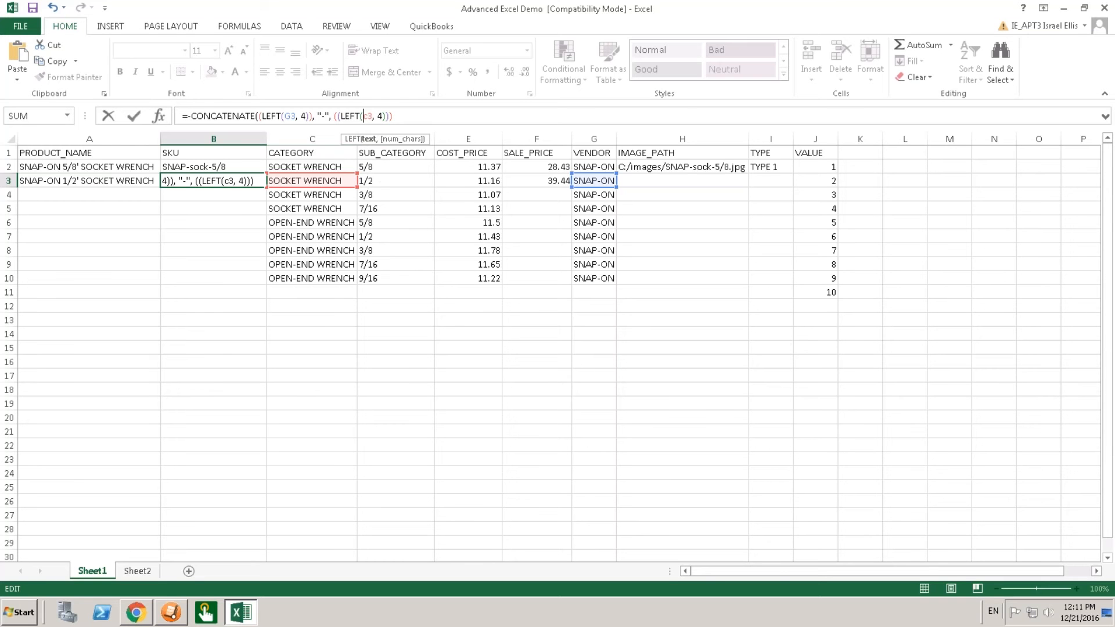
pyautogui.press('Left')
pyautogui.press('Left')
pyautogui.press('Left')
pyautogui.press('Left')
pyautogui.press('Left')
pyautogui.press('Left')
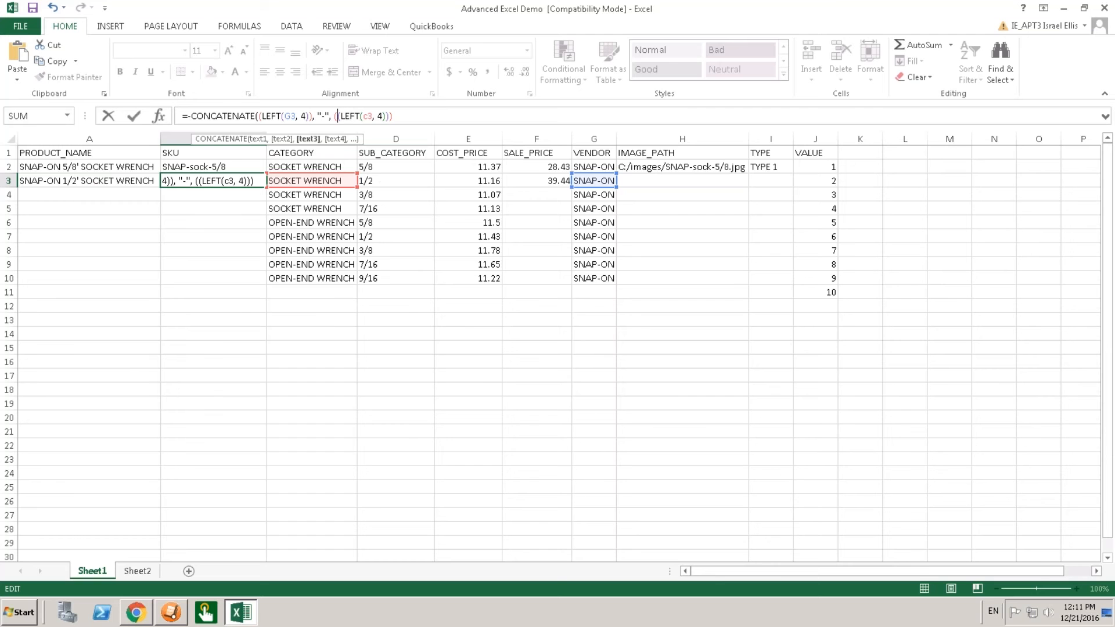
# Try the LOWER and UPPER functions in front of (LEFT(c3, 4)) in the B3 formula and clear them again.
pyautogui.write('LOWER')
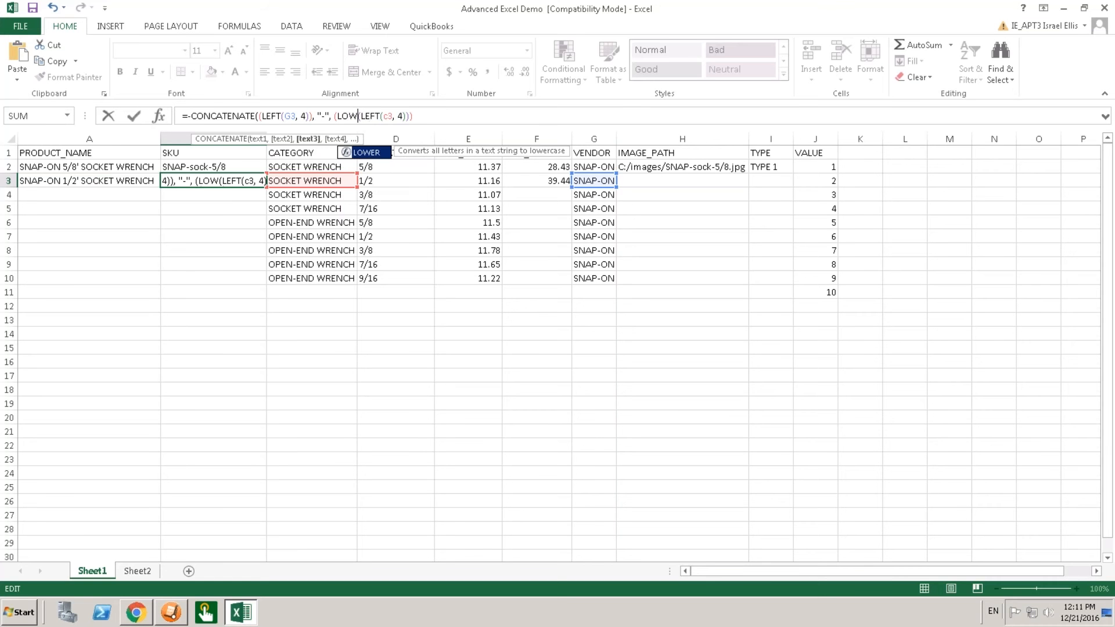
pyautogui.press('BackSpace')
pyautogui.press('BackSpace')
pyautogui.press('BackSpace')
pyautogui.press('BackSpace')
pyautogui.press('BackSpace')
pyautogui.press('BackSpace')
pyautogui.write('(UPPER')
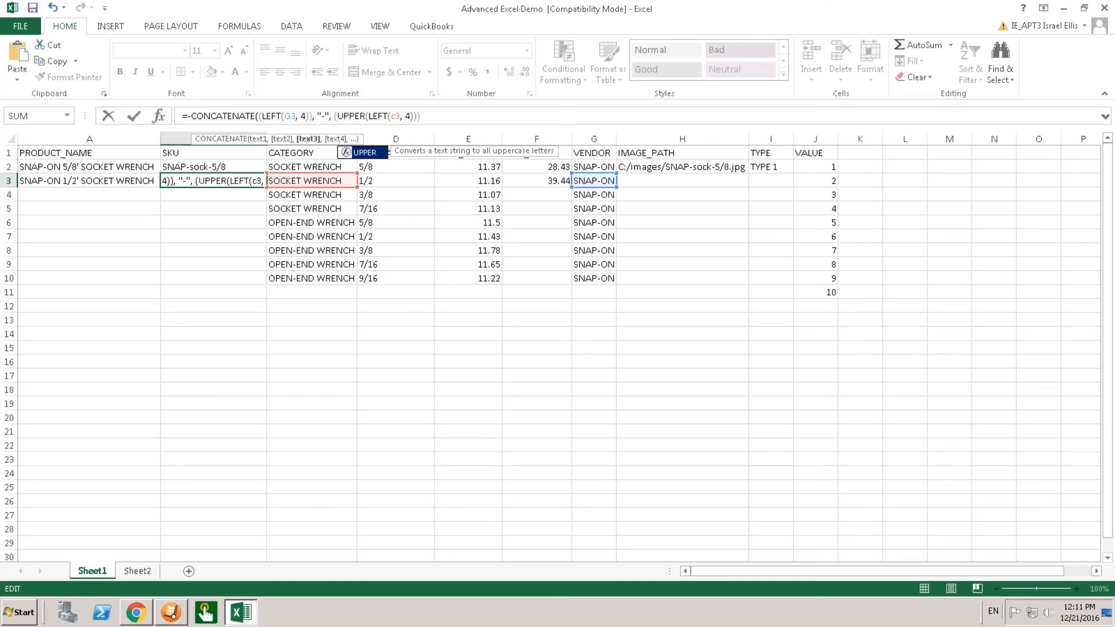
pyautogui.press('BackSpace')
pyautogui.press('BackSpace')
pyautogui.press('BackSpace')
pyautogui.press('BackSpace')
pyautogui.press('BackSpace')
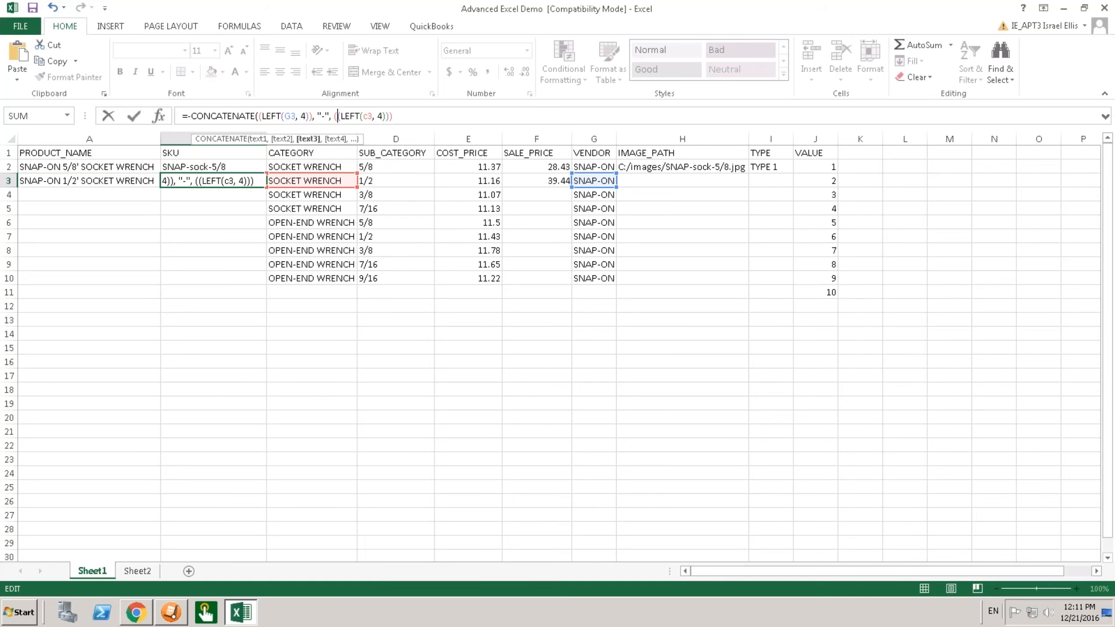
# Apply the lower function to LEFT(c3, 4) in the B3 formula and check the complete lower expression.
pyautogui.write('lower')
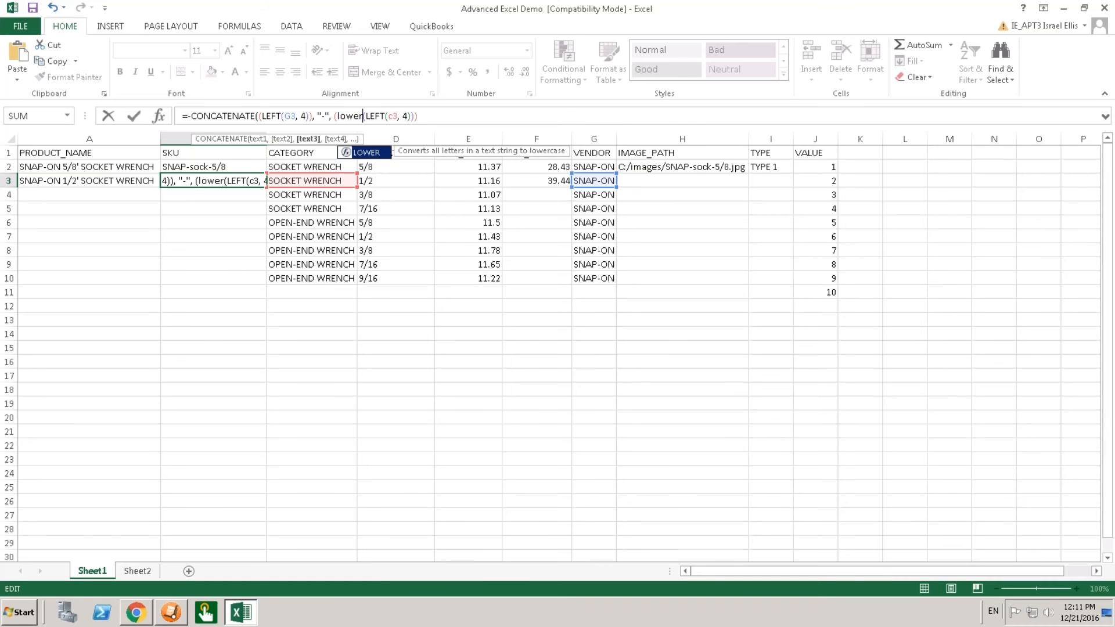
pyautogui.write('(')
pyautogui.click(392, 116)
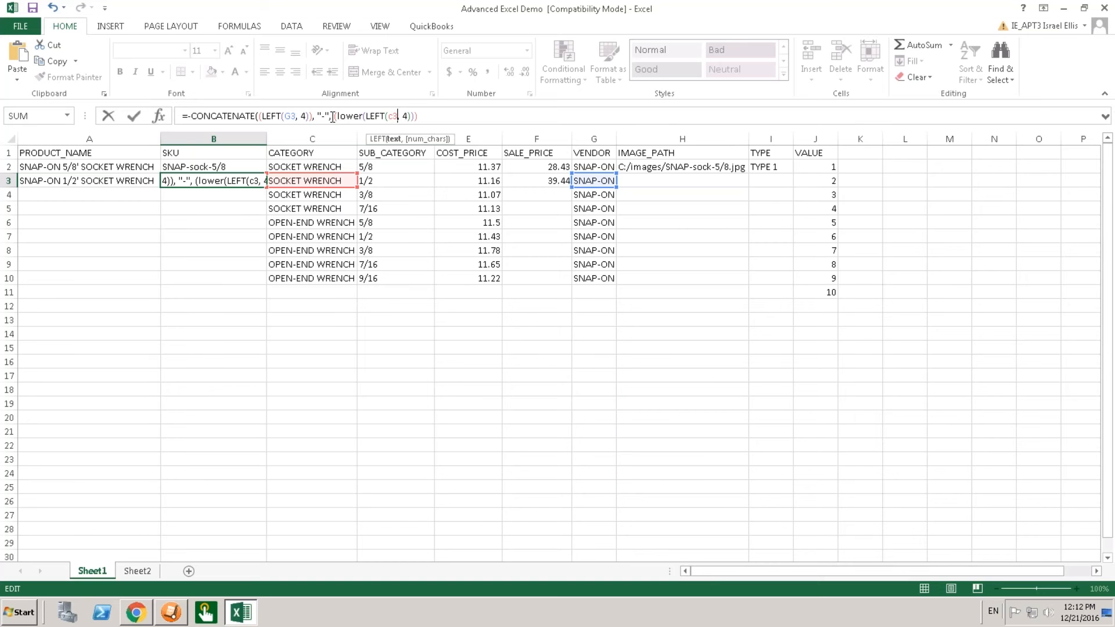
pyautogui.moveTo(333, 116); pyautogui.dragTo(434, 114)
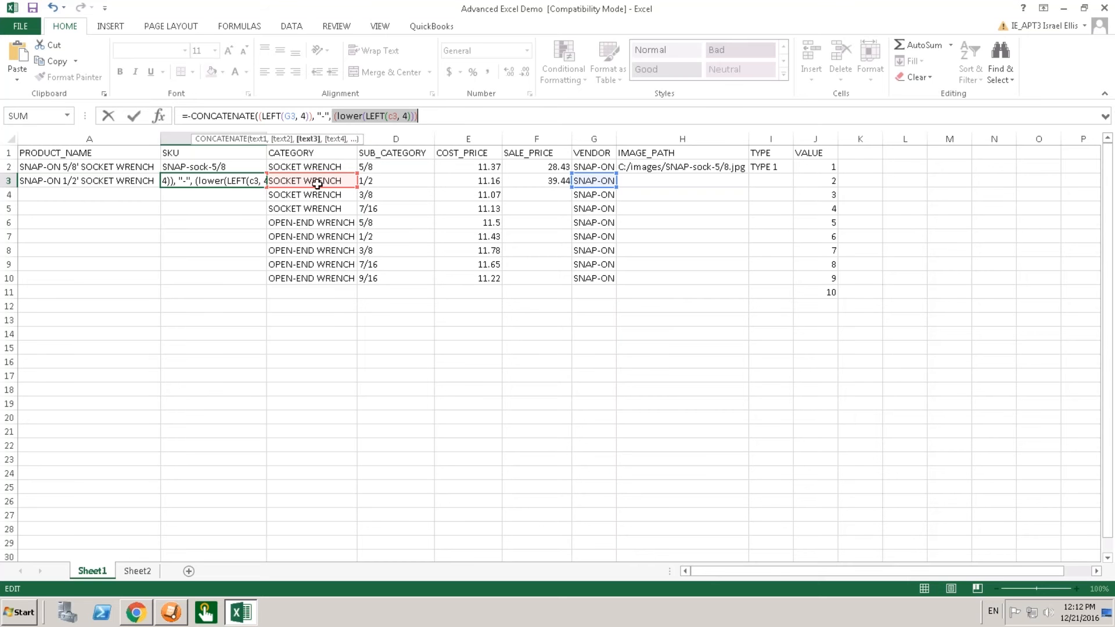
pyautogui.press('Right')
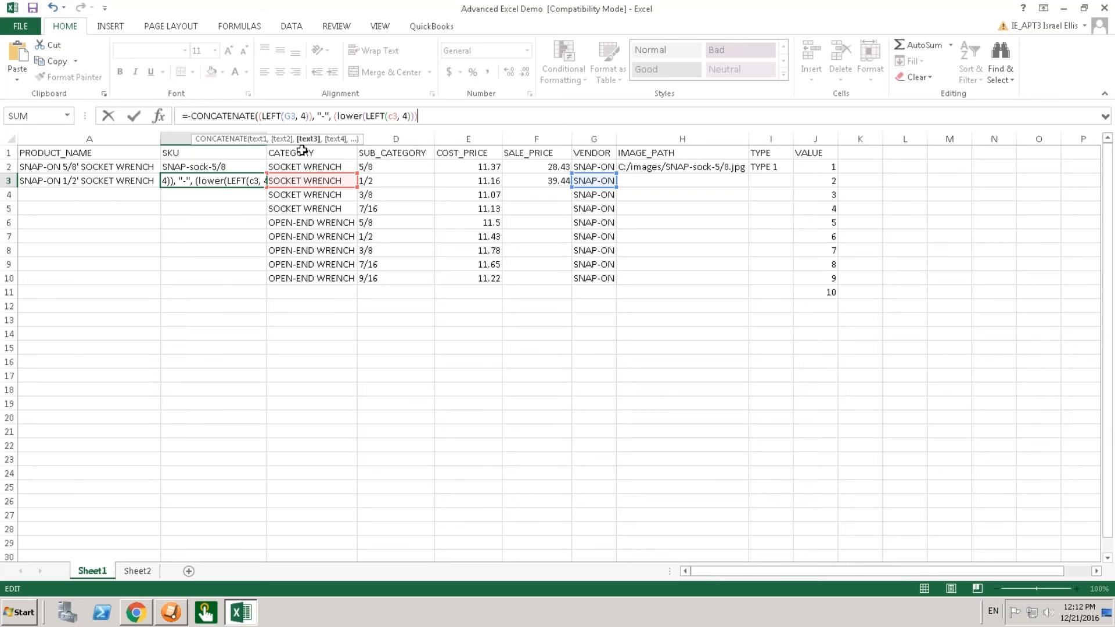
# Append "-" and D3, completing B3 as =-CONCATENATE((LEFT(G3, 4)), "-", (lower(LEFT(c3, 4))), "-", D3).
pyautogui.write(',')
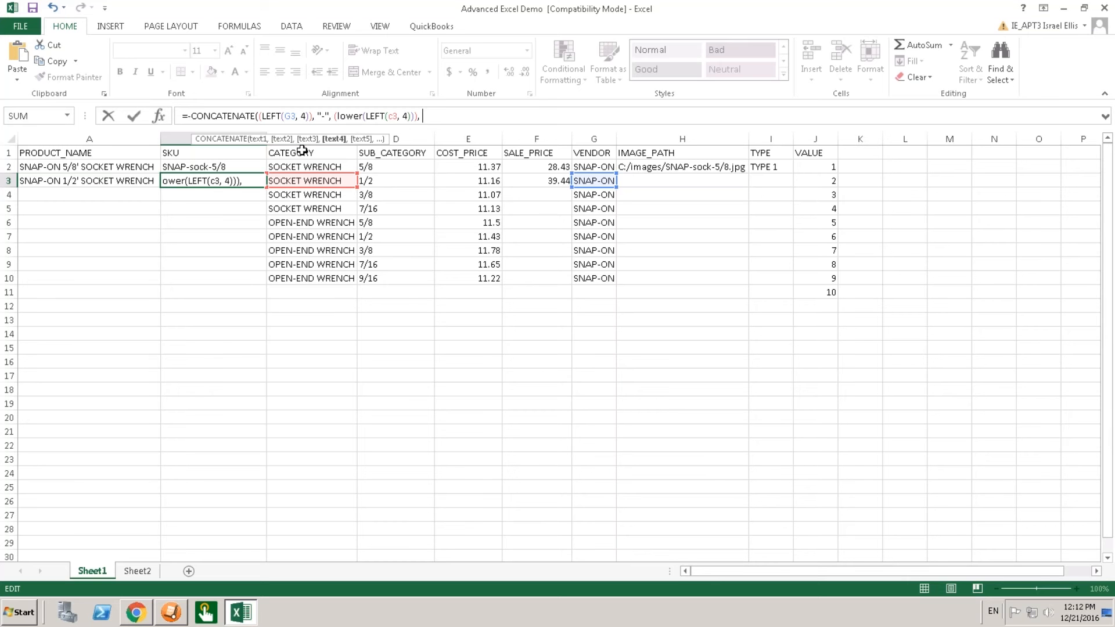
pyautogui.write('"-", D3)')
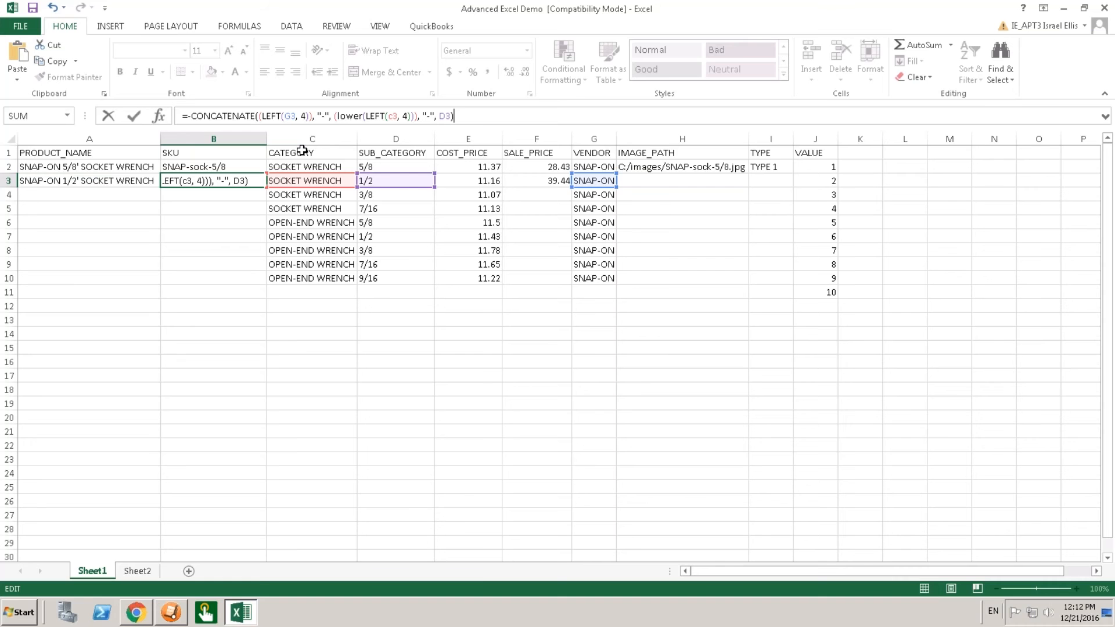
pyautogui.press('Return')
pyautogui.press('Up')
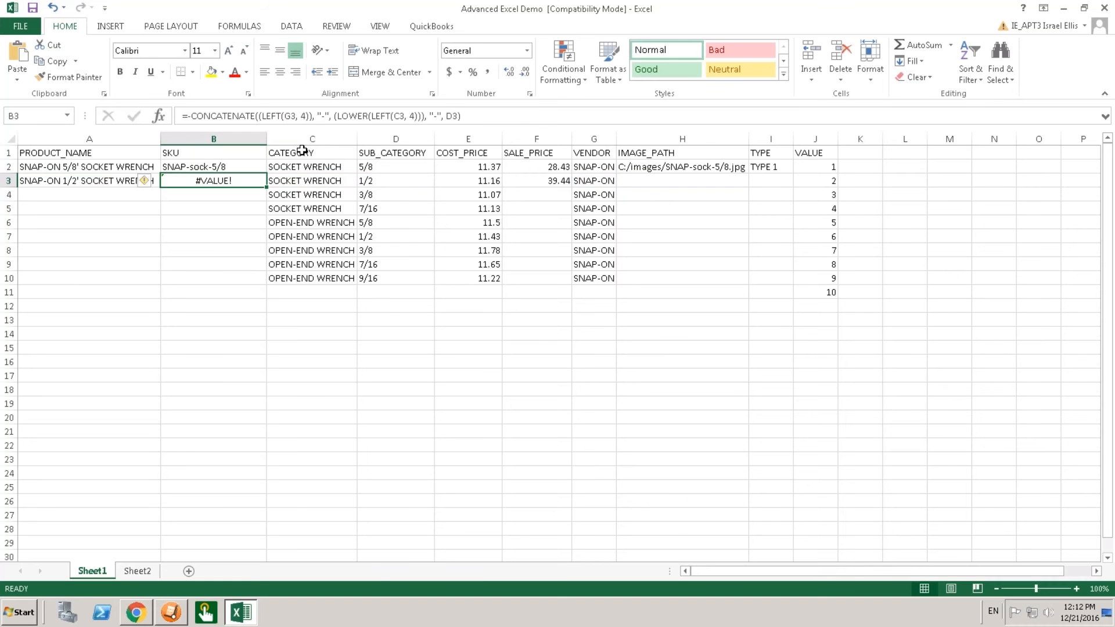
# Compare the SKU formula in B3 with the one in B2 to find the difference.
pyautogui.click(165, 168)
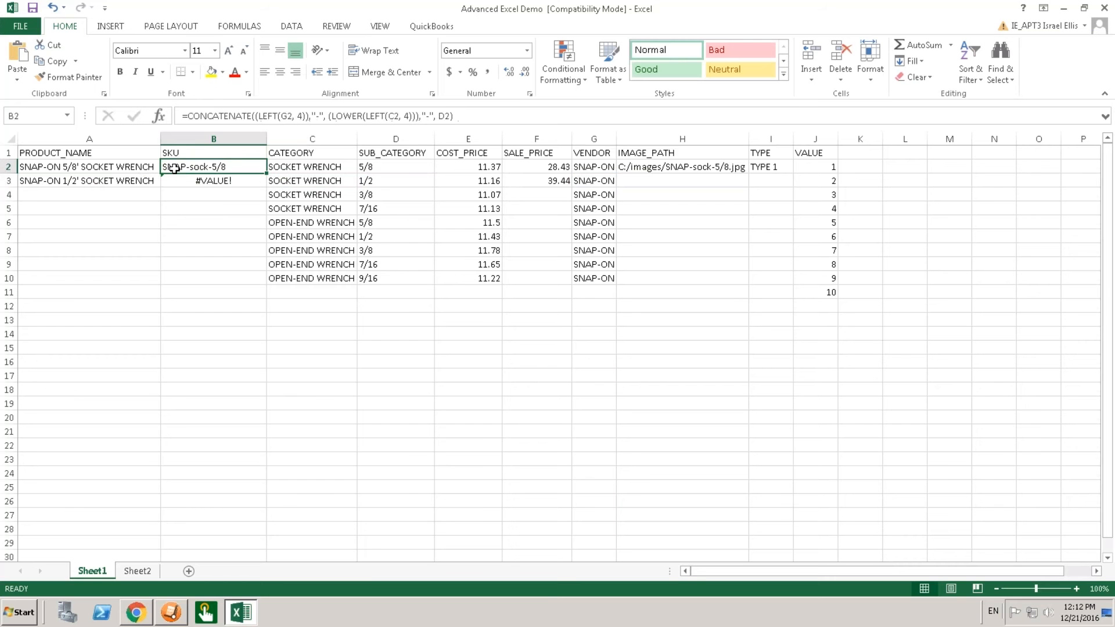
pyautogui.click(180, 182)
pyautogui.click(178, 167)
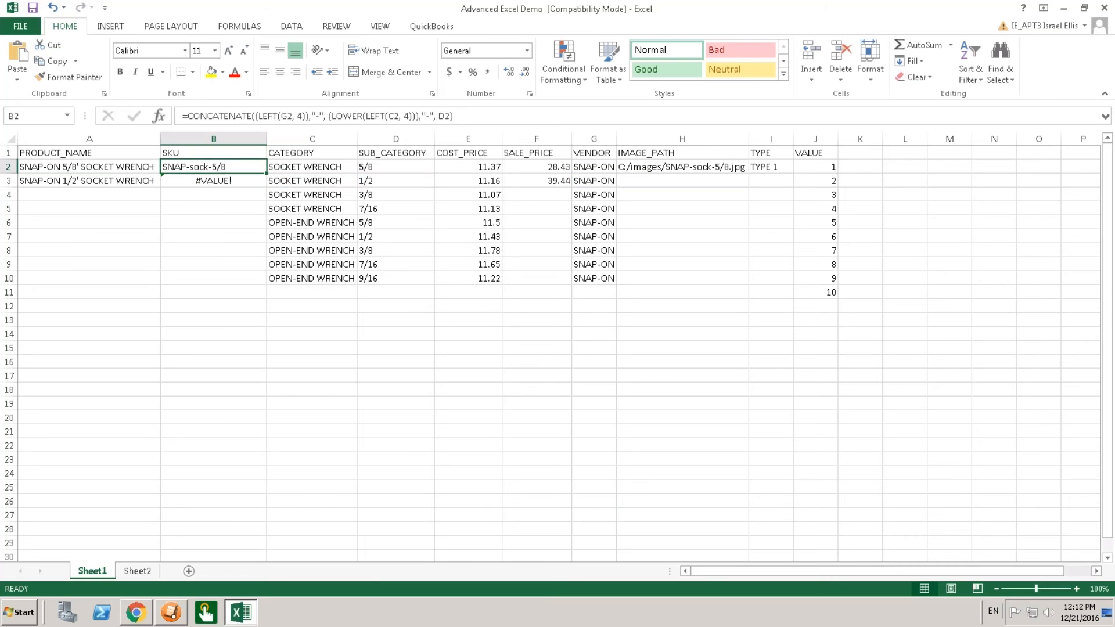
pyautogui.click(186, 177)
pyautogui.click(188, 167)
pyautogui.click(186, 179)
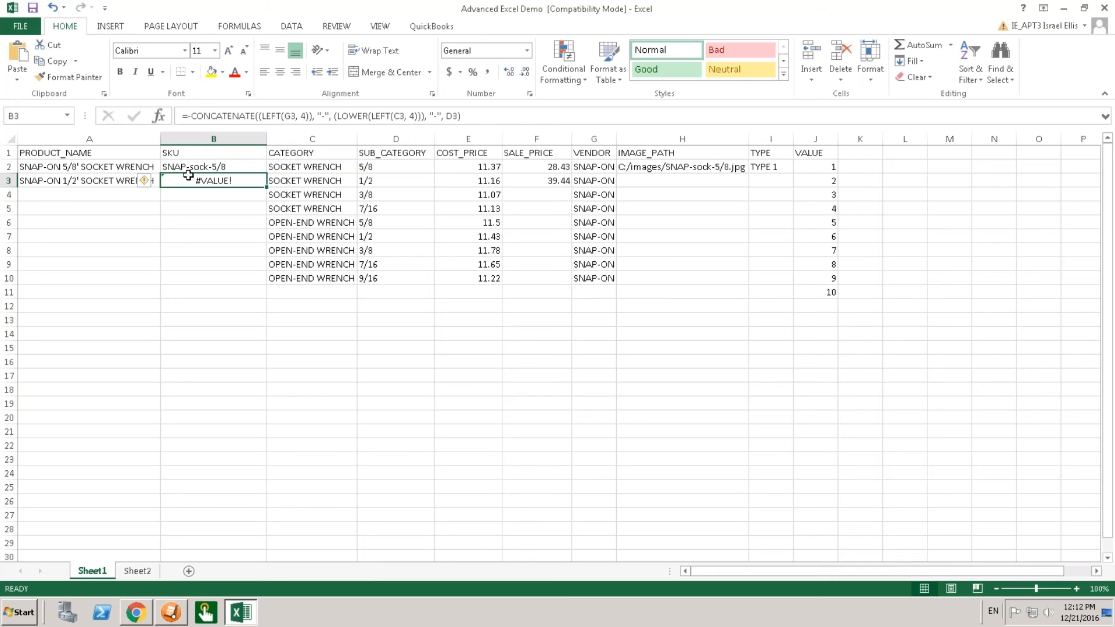
# Copy the SKU formula from B2 into B3, replacing the faulty formula, and dismiss the clipboard warning.
pyautogui.click(187, 171)
pyautogui.click(188, 178)
pyautogui.click(187, 168)
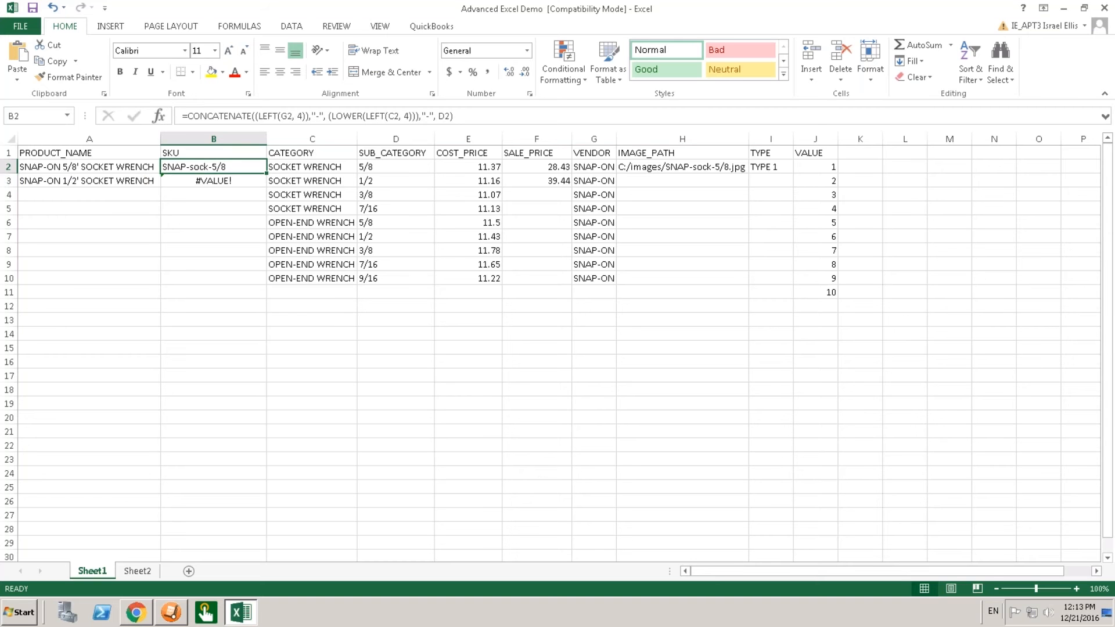
pyautogui.hotkey('ctrl', 'c')
pyautogui.press('Down')
pyautogui.hotkey('ctrl', 'v')
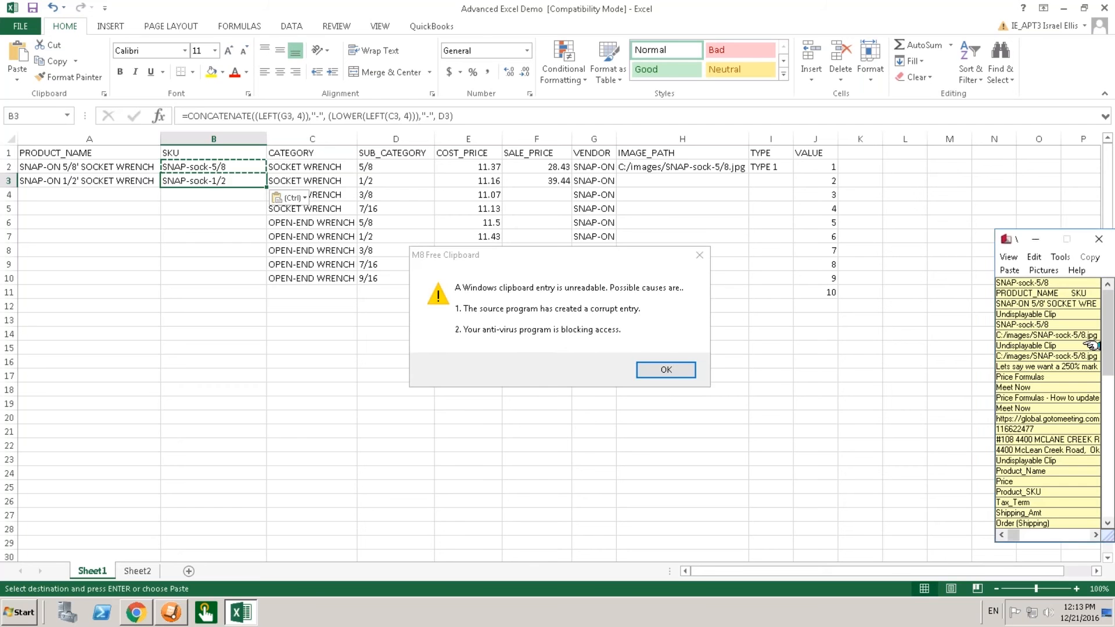
pyautogui.press('Return')
pyautogui.press('Escape')
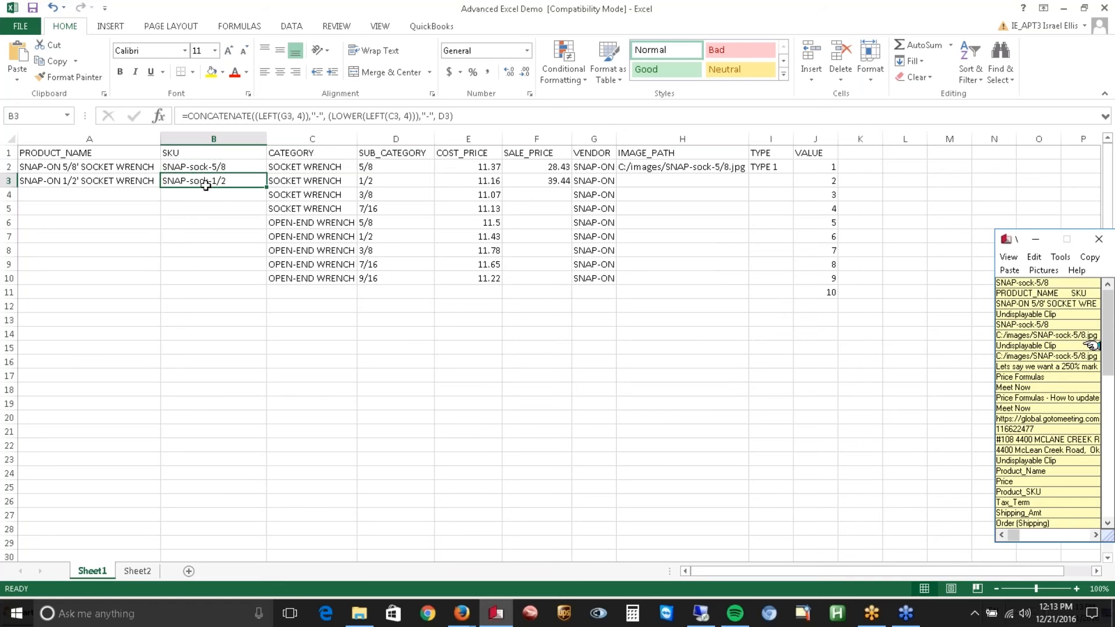
# Try a minus sign after the equals sign in the B2 SKU formula, remove it and discard the edit.
pyautogui.click(196, 166)
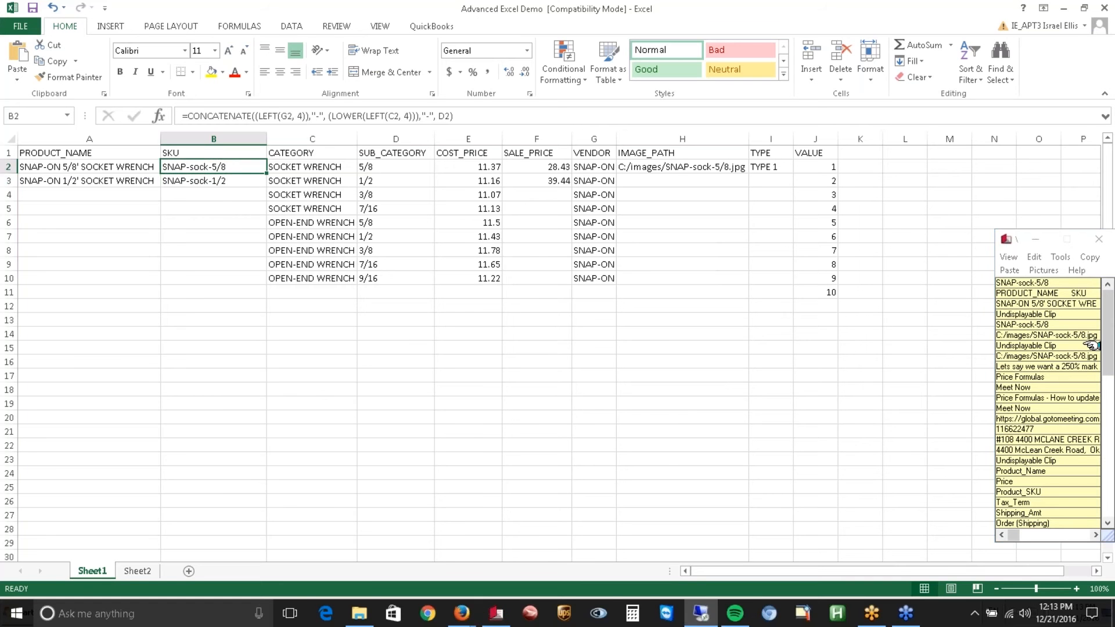
pyautogui.click(187, 116)
pyautogui.write('-')
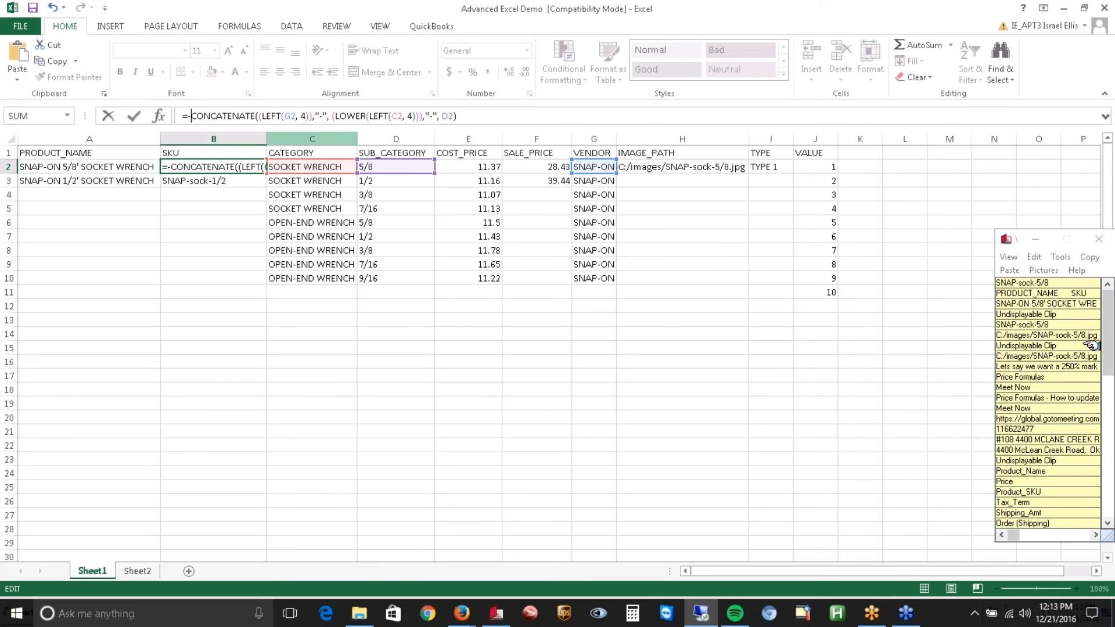
pyautogui.press('BackSpace')
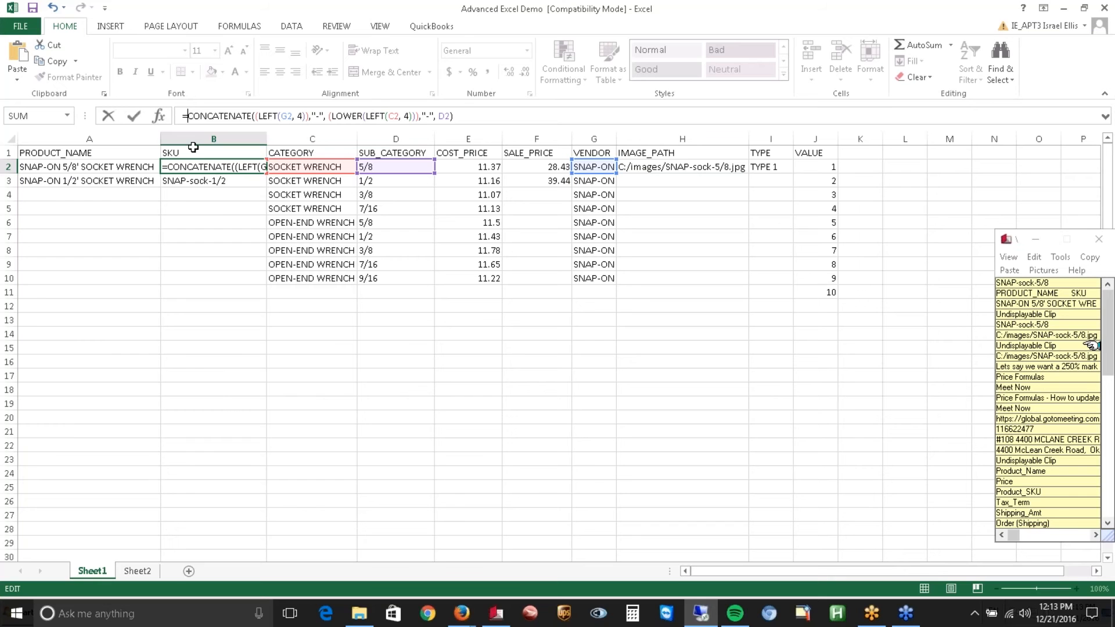
pyautogui.click(229, 181)
pyautogui.click(229, 236)
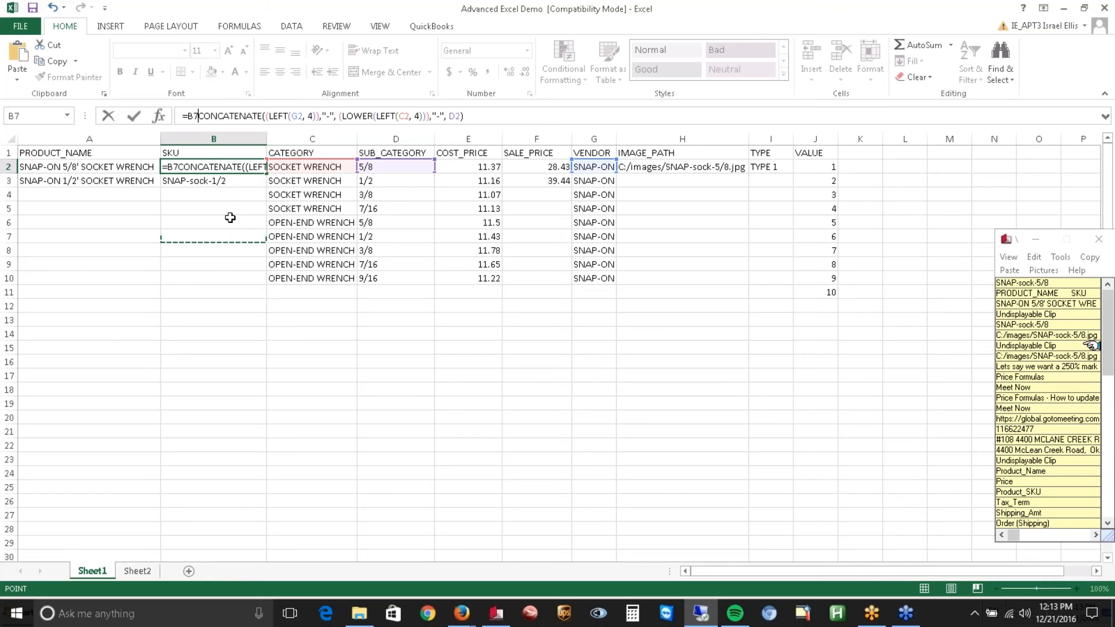
pyautogui.press('Escape')
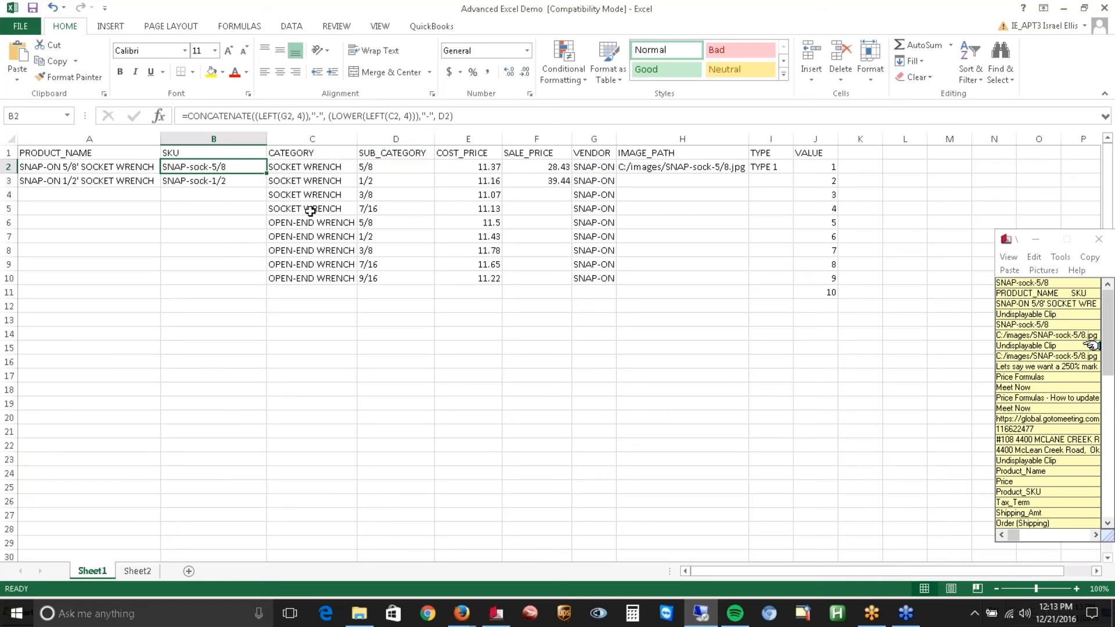
pyautogui.click(633, 181)
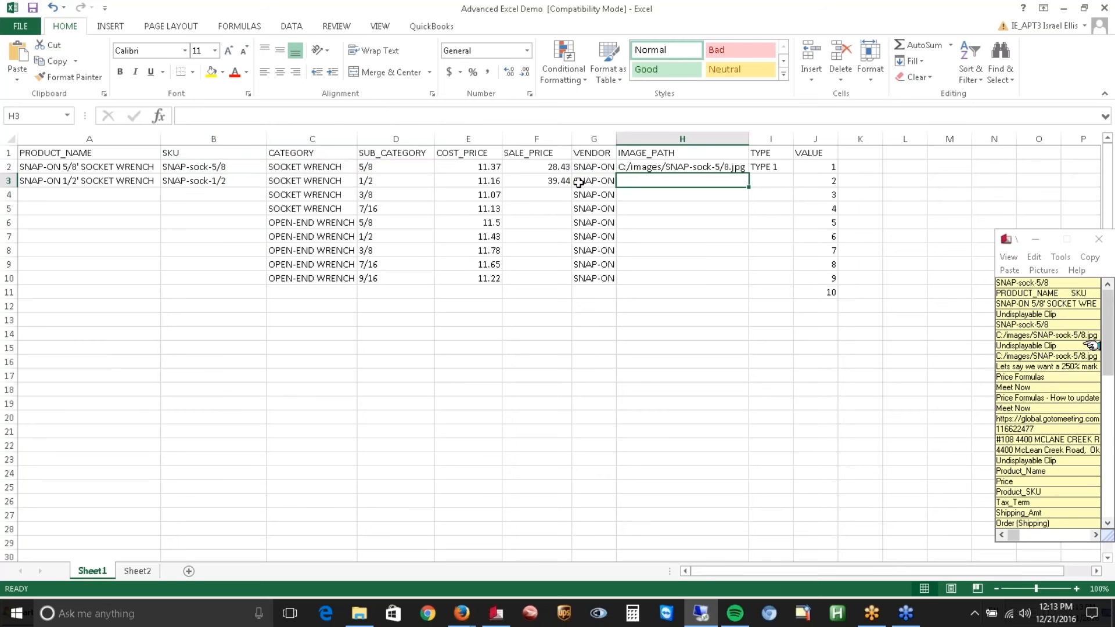
pyautogui.click(376, 116)
pyautogui.write('=c')
pyautogui.press('BackSpace')
pyautogui.press('BackSpace')
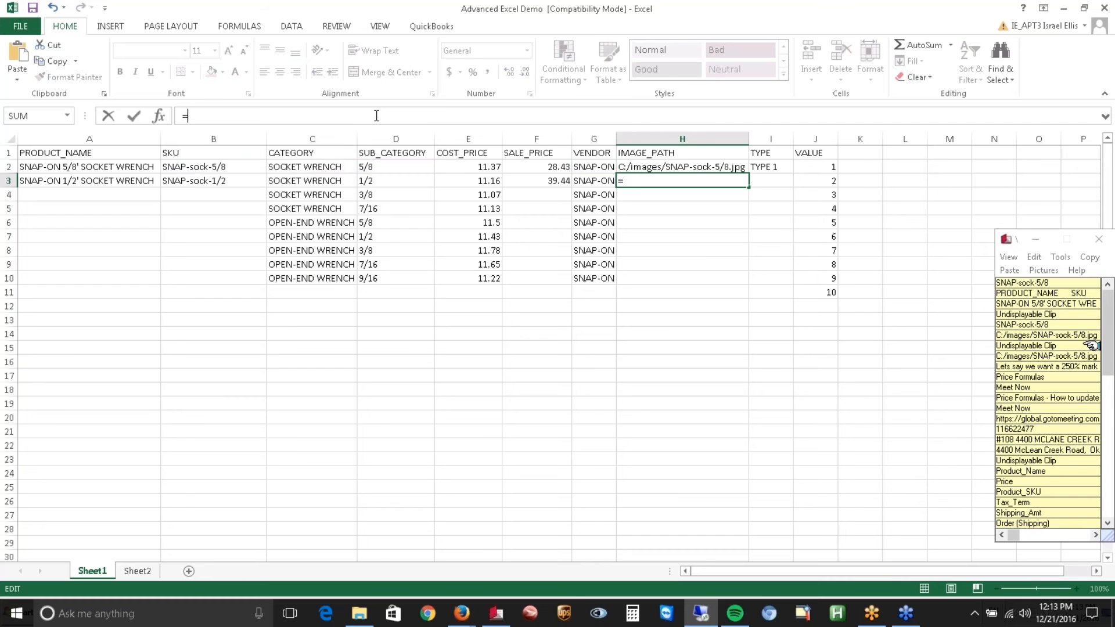
# Examine the parts of the image path CONCATENATE formula in H2 and leave the cell without saving changes.
pyautogui.click(636, 167)
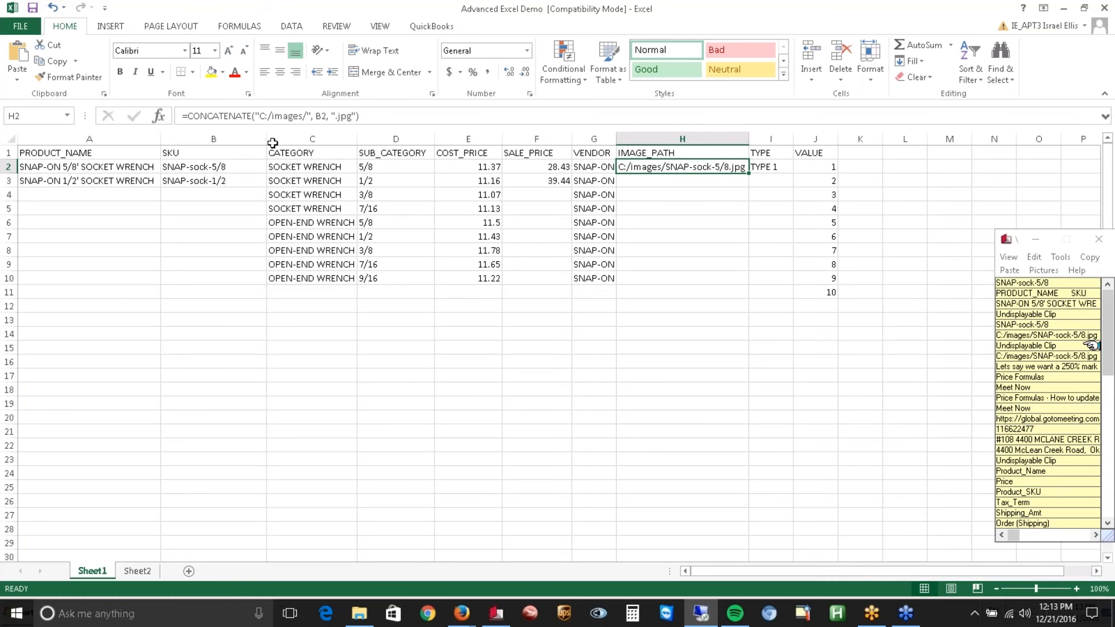
pyautogui.moveTo(260, 115); pyautogui.dragTo(352, 115)
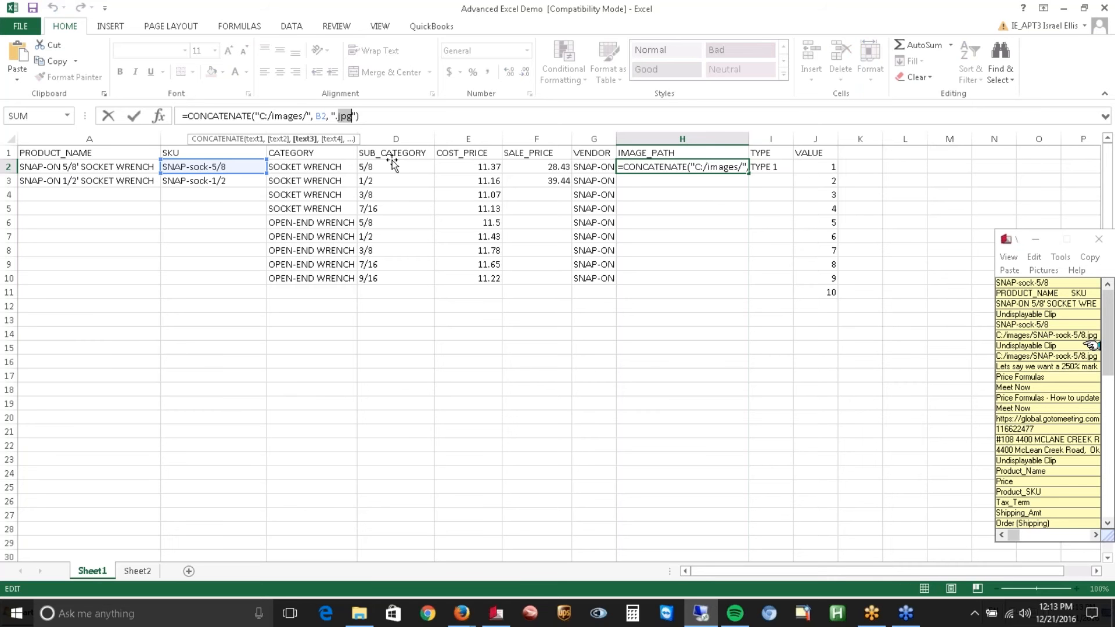
pyautogui.click(694, 197)
pyautogui.click(679, 224)
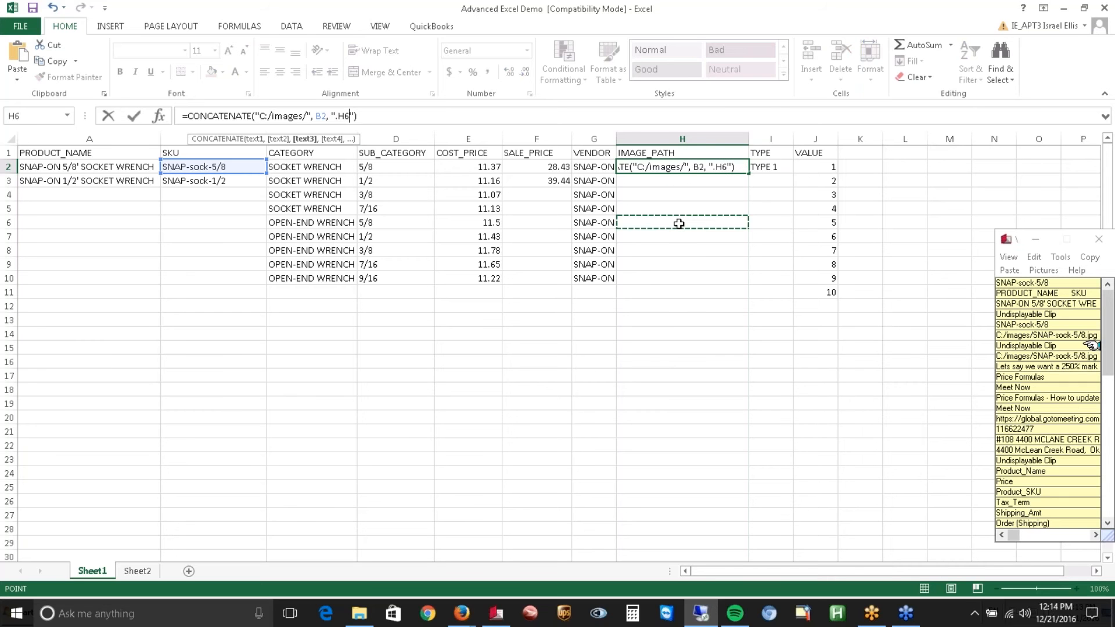
pyautogui.press('Escape')
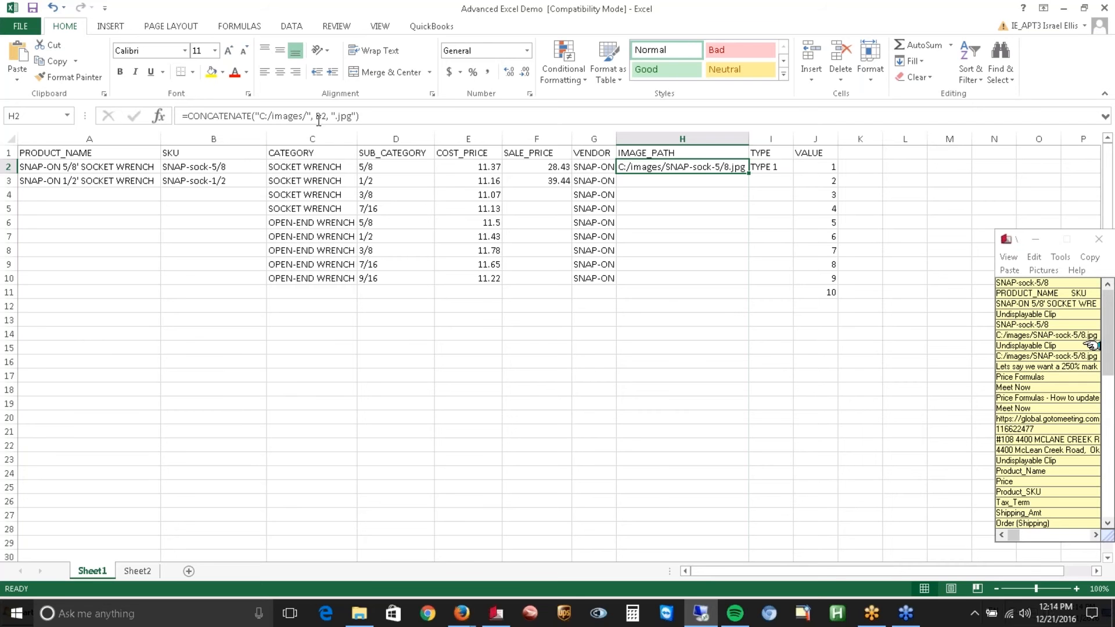
# Copy the SKU formula from B3 into B4 and minimize the clipboard manager window.
pyautogui.click(213, 184)
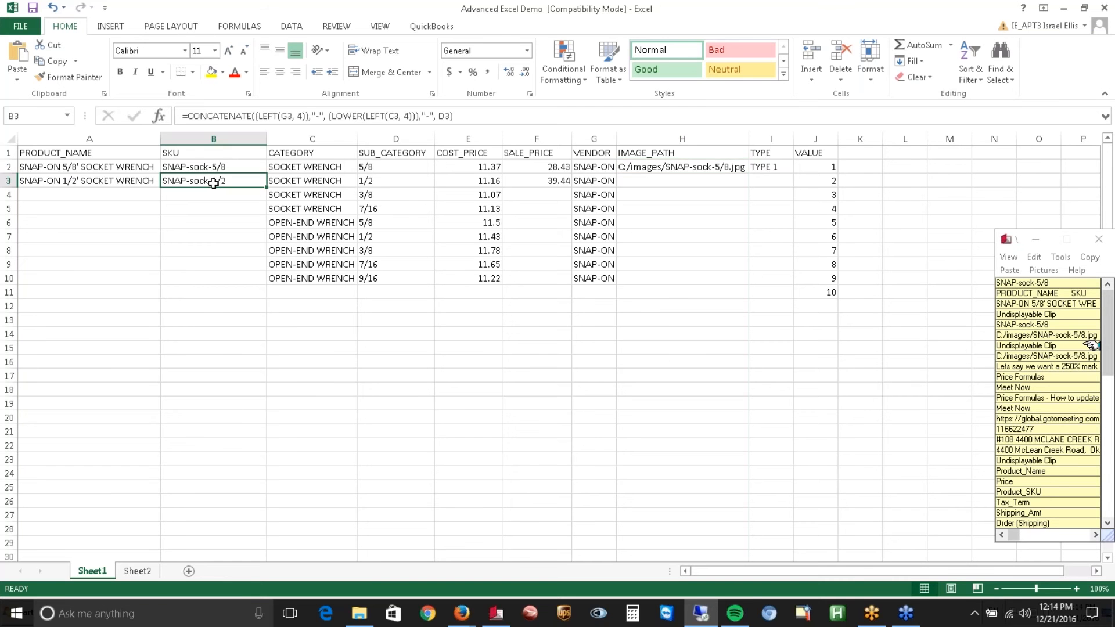
pyautogui.hotkey('ctrl', 'c')
pyautogui.click(217, 195)
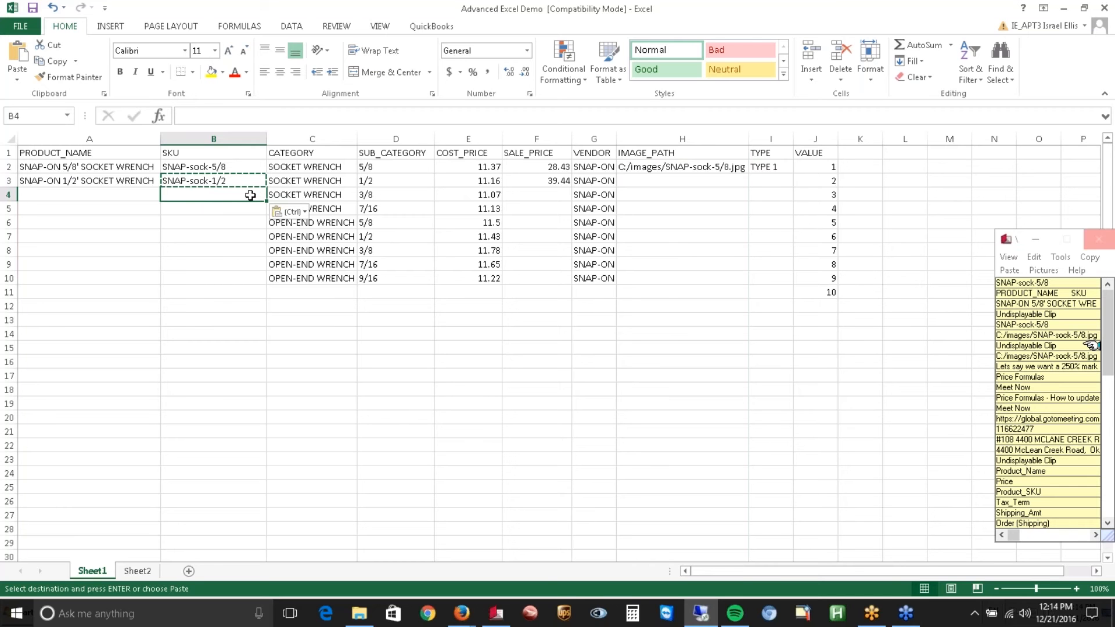
pyautogui.hotkey('ctrl', 'v')
pyautogui.press('Escape')
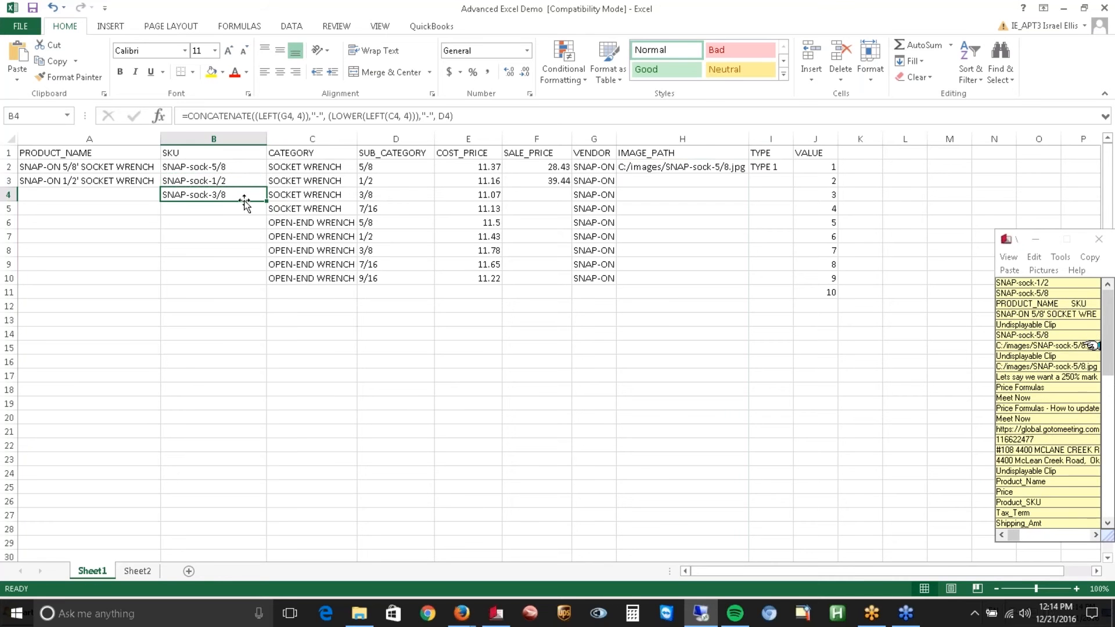
pyautogui.click(1035, 240)
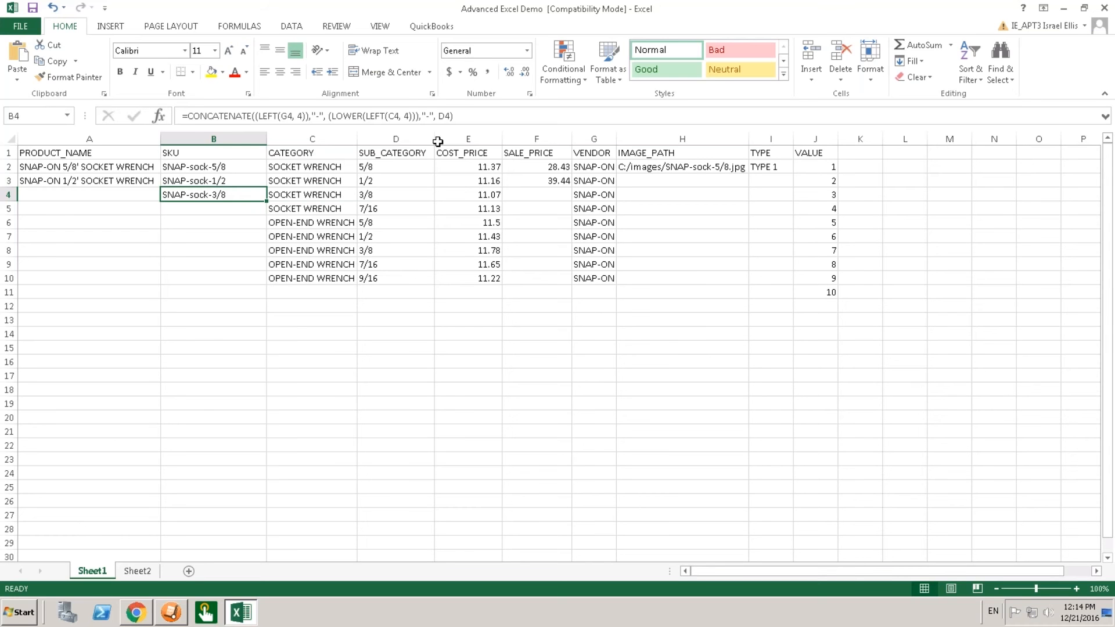
# Make the C4 reference in the B4 SKU formula absolute as $C$4.
pyautogui.click(443, 116)
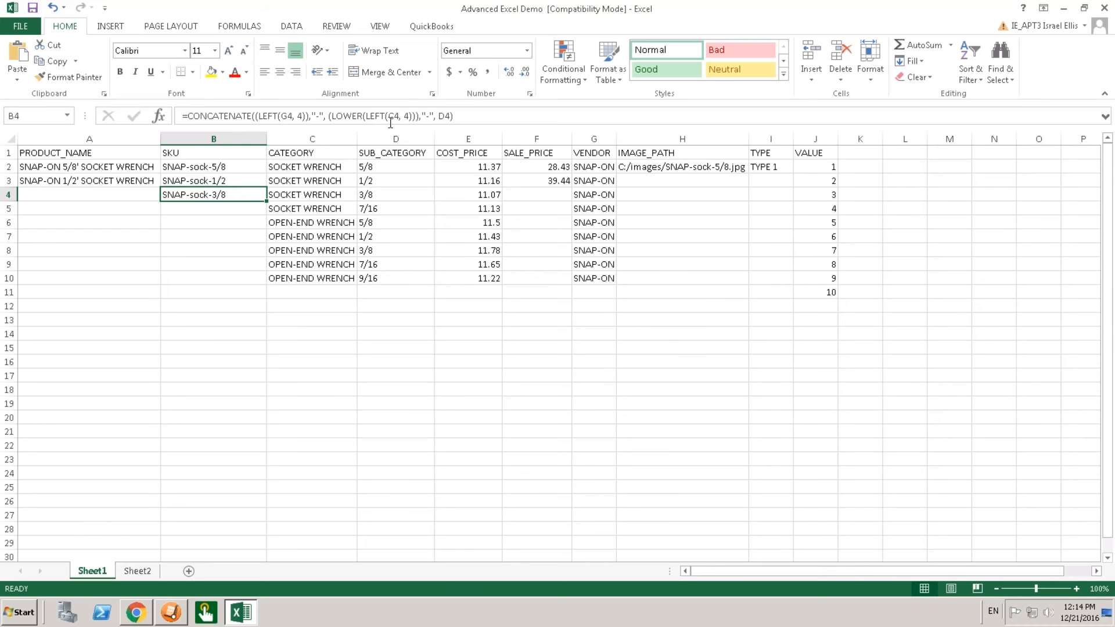
pyautogui.click(287, 116)
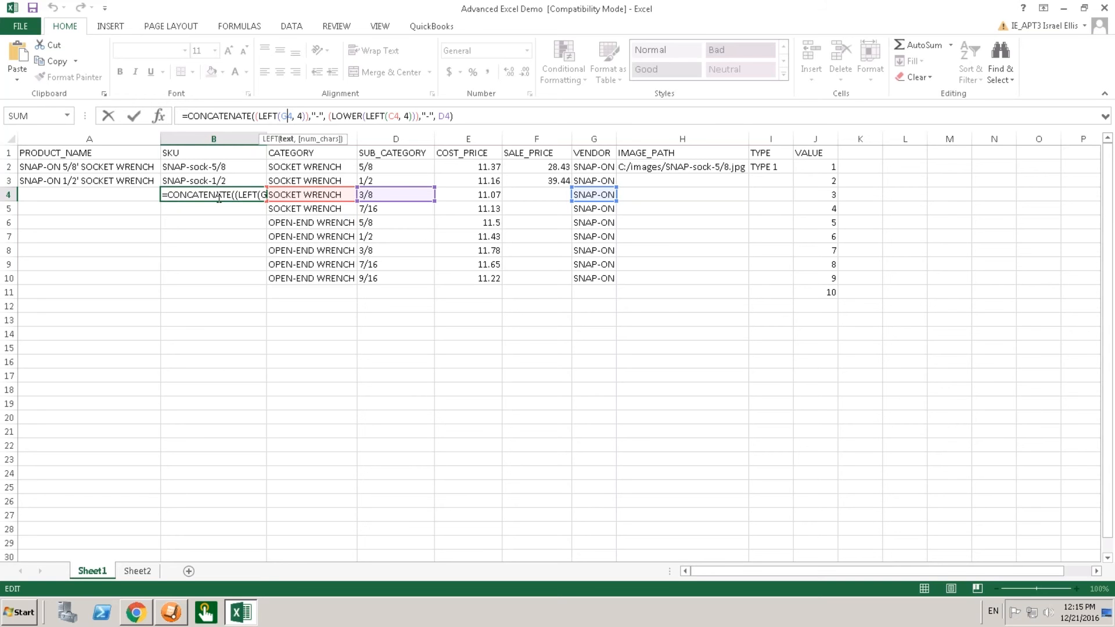
pyautogui.click(417, 122)
pyautogui.write(')')
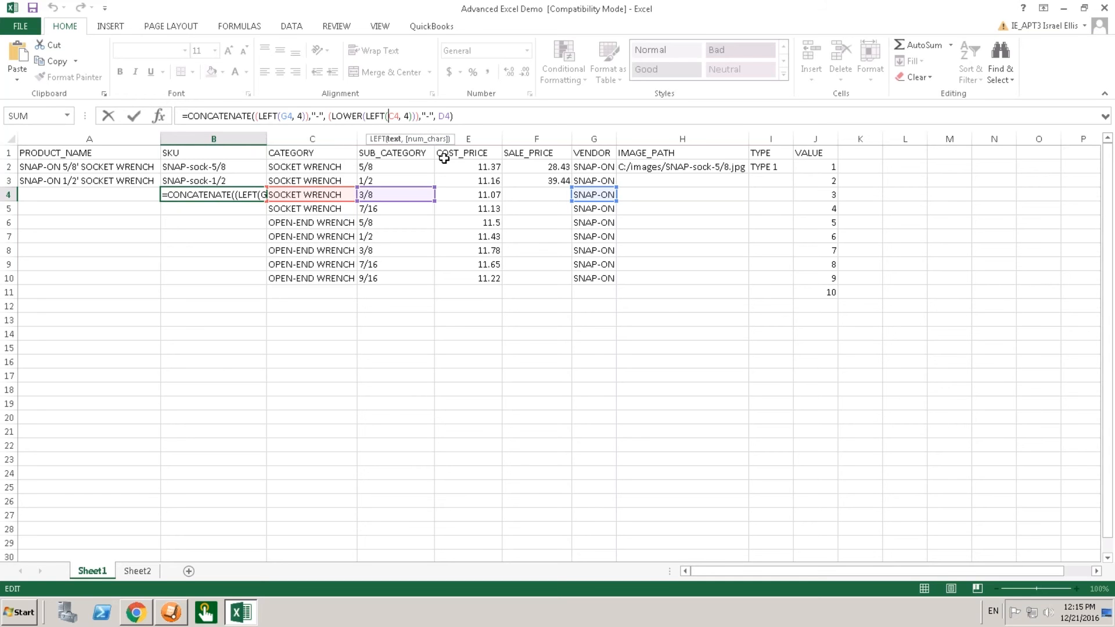
pyautogui.write('$')
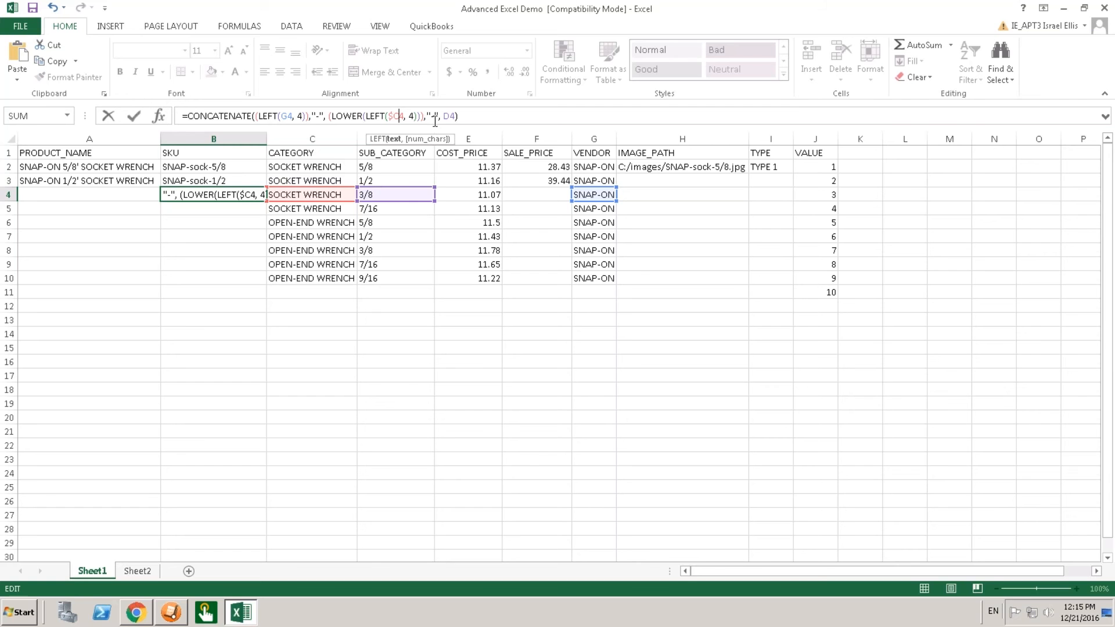
pyautogui.write('$')
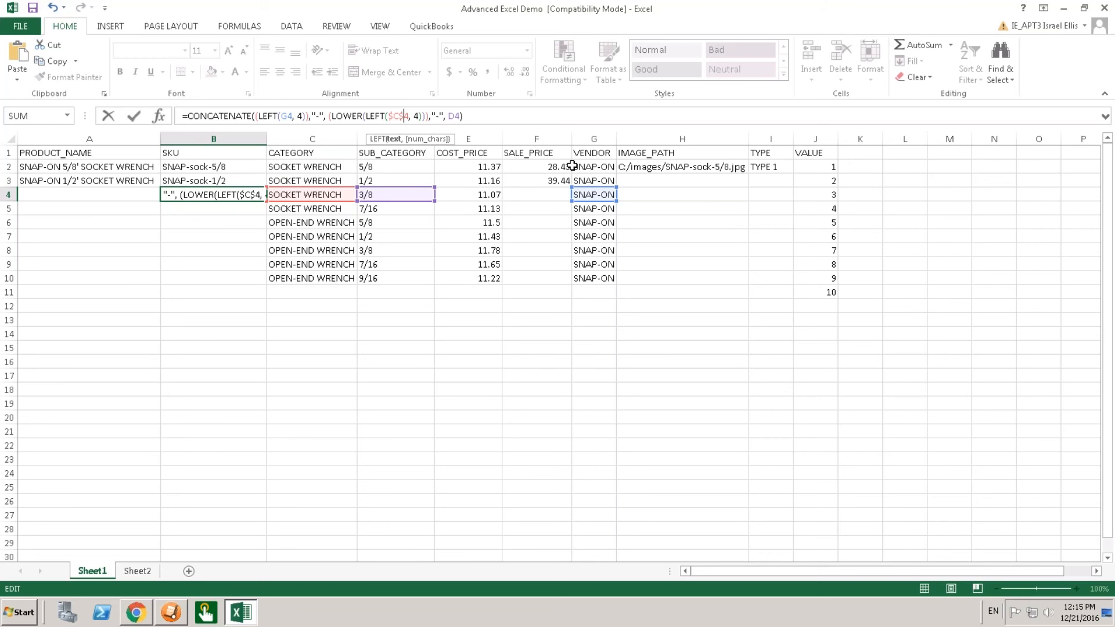
pyautogui.press('Return')
# Examine the VLOOKUP formula in I2 together with the category and type lookup table on Sheet2.
pyautogui.click(763, 167)
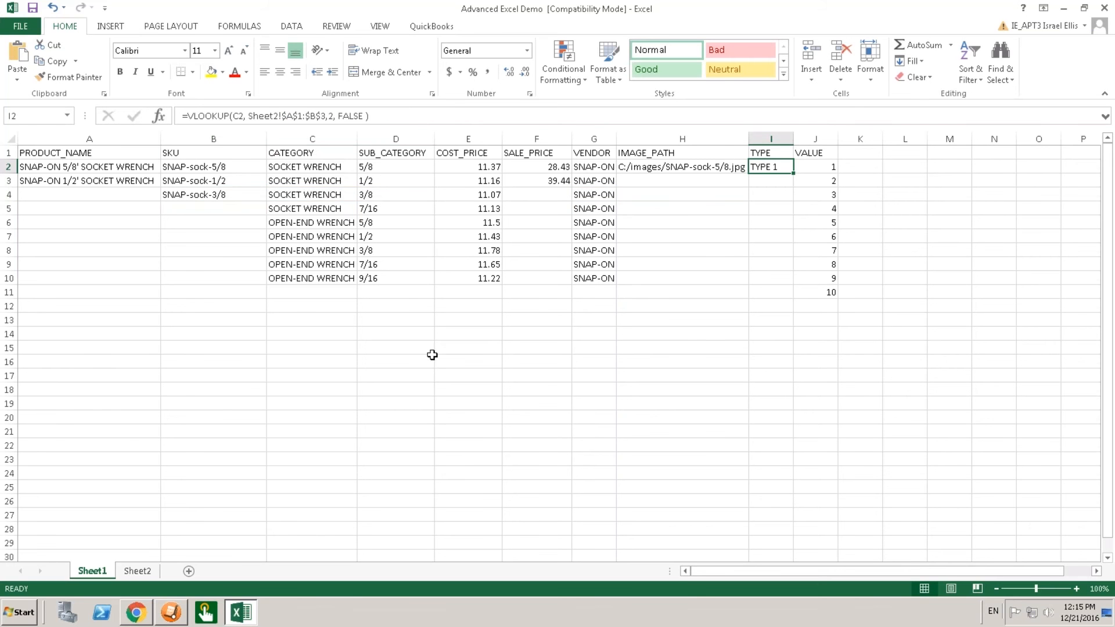
pyautogui.click(138, 572)
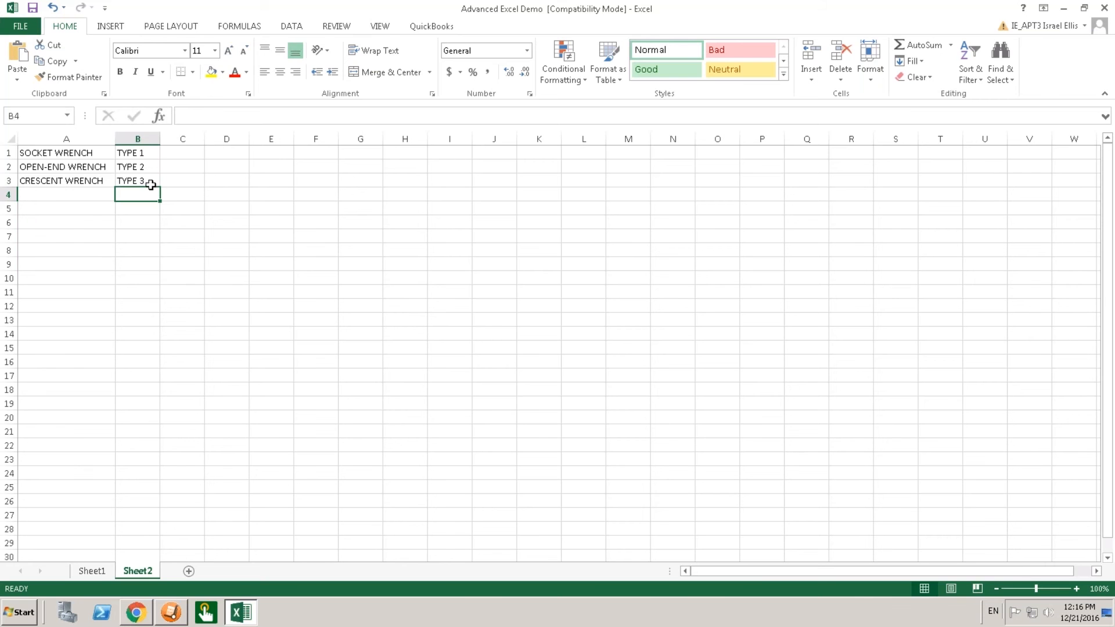
pyautogui.click(92, 571)
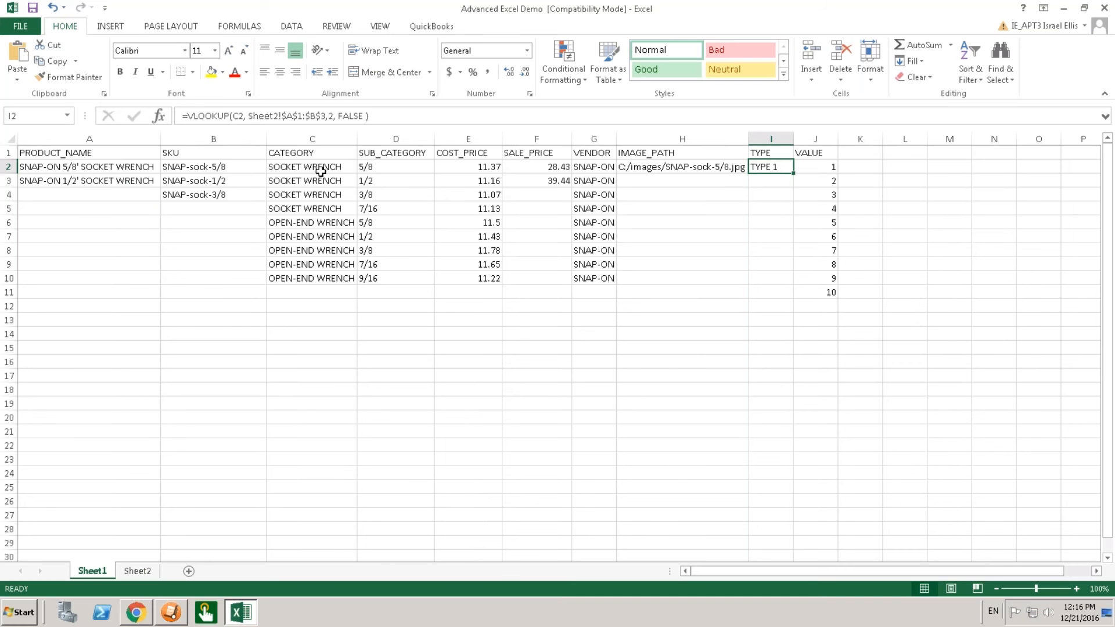
pyautogui.click(138, 570)
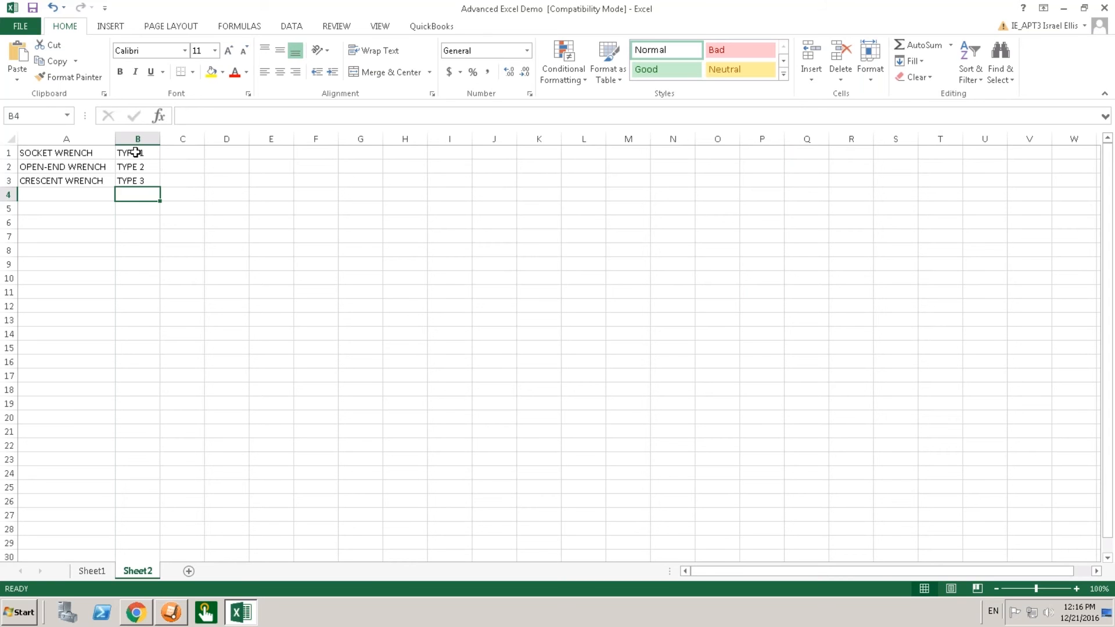
pyautogui.click(91, 572)
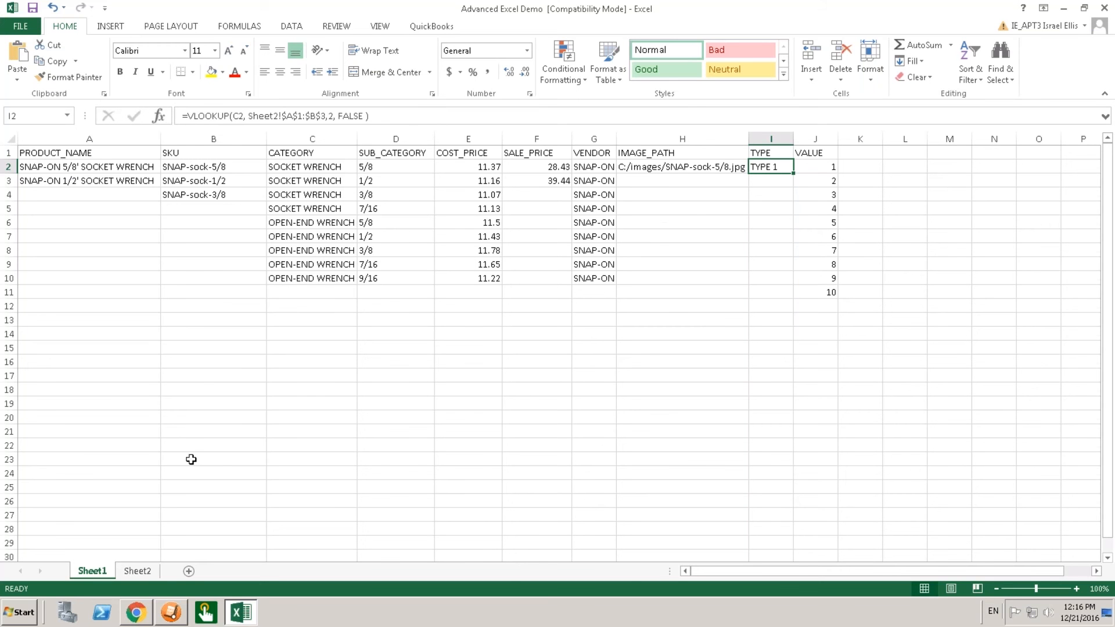
# Begin a VLOOKUP formula in I3 with C3 as the lookup value and a Sheet2! reference for the table array.
pyautogui.click(753, 182)
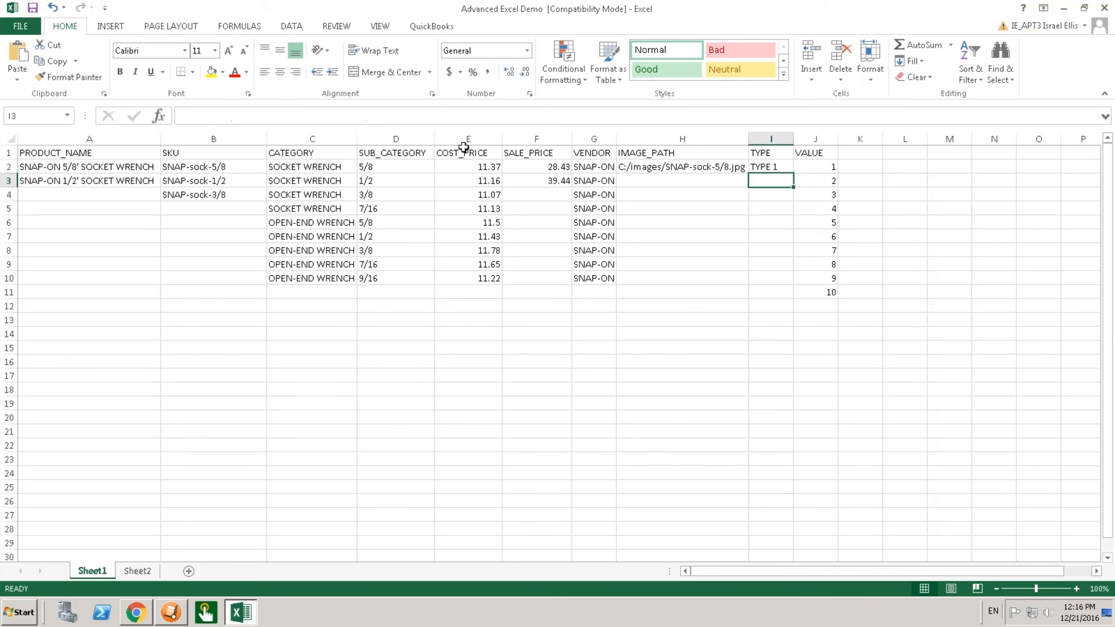
pyautogui.click(278, 114)
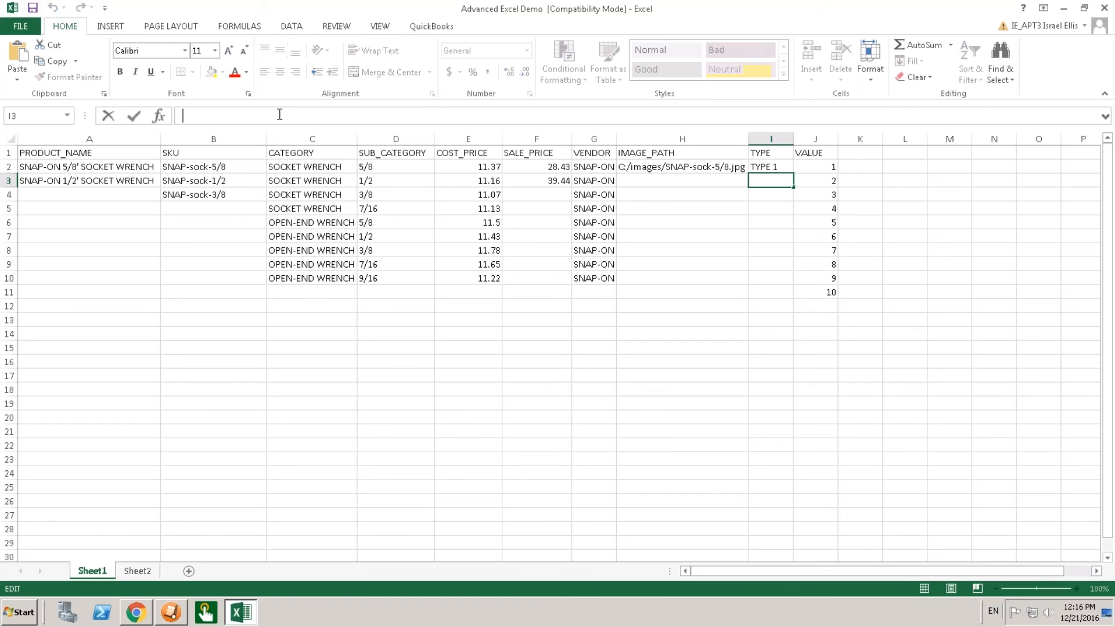
pyautogui.write('=VLOOKUP')
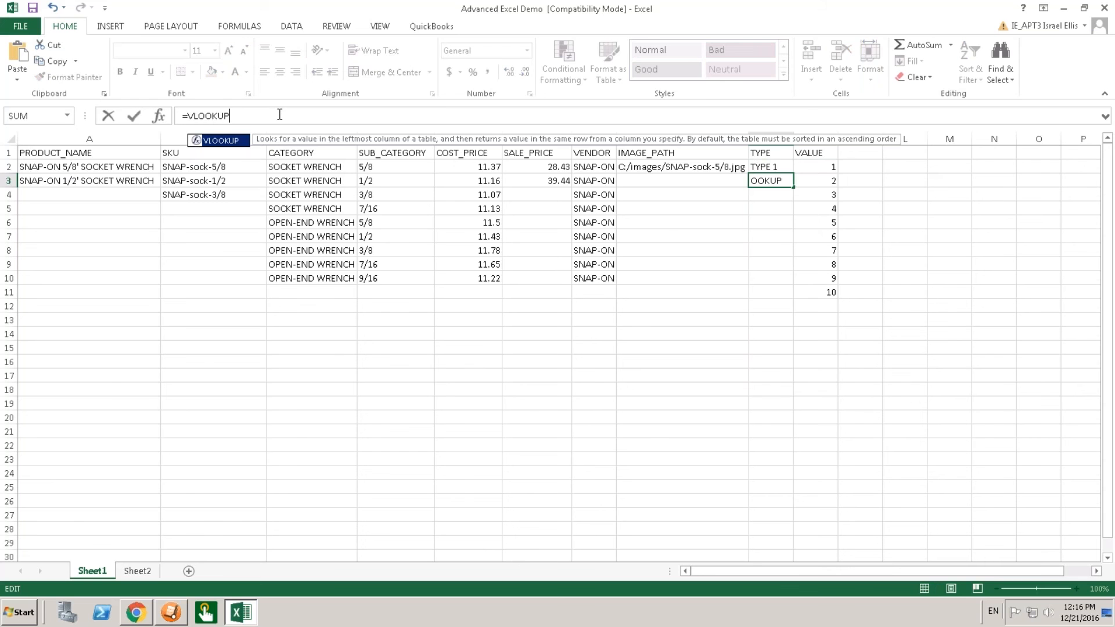
pyautogui.write('(')
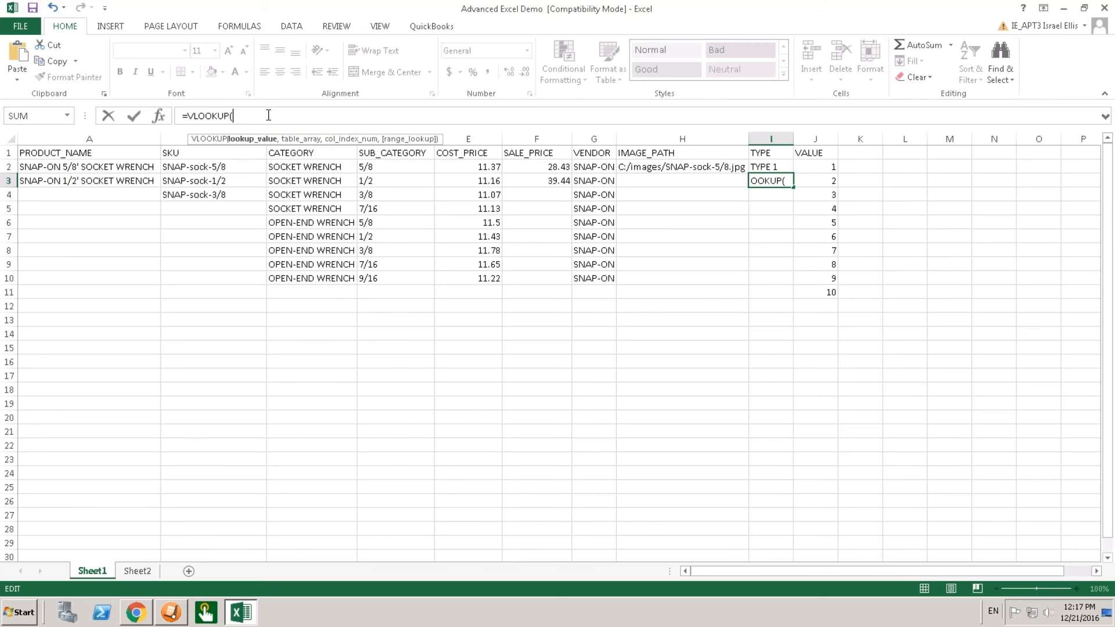
pyautogui.write('C3')
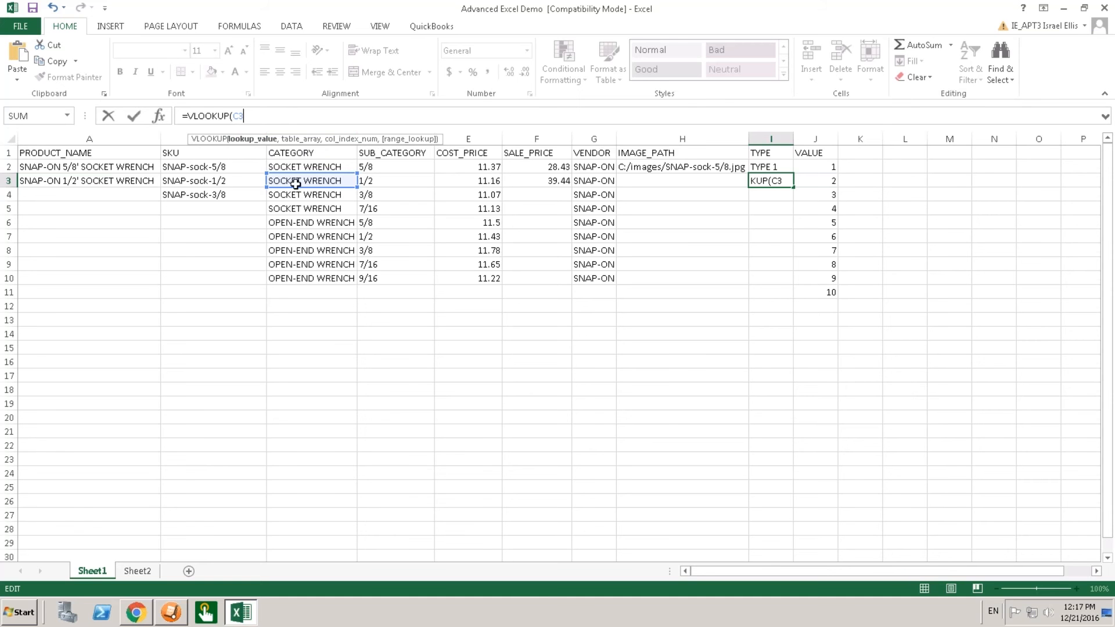
pyautogui.write(',')
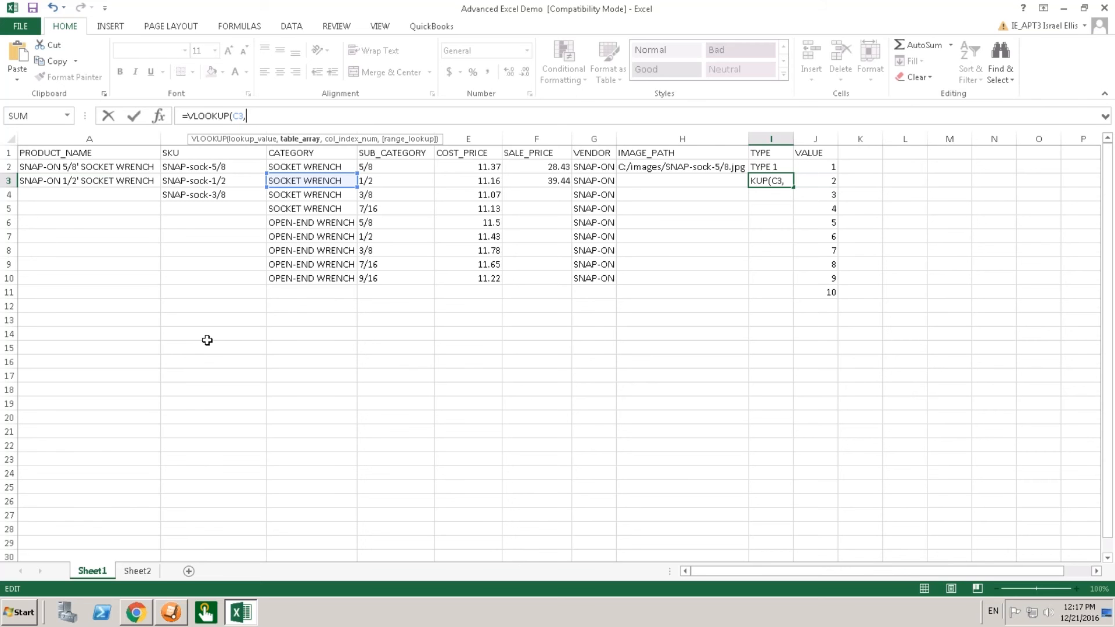
pyautogui.write('Shhet')
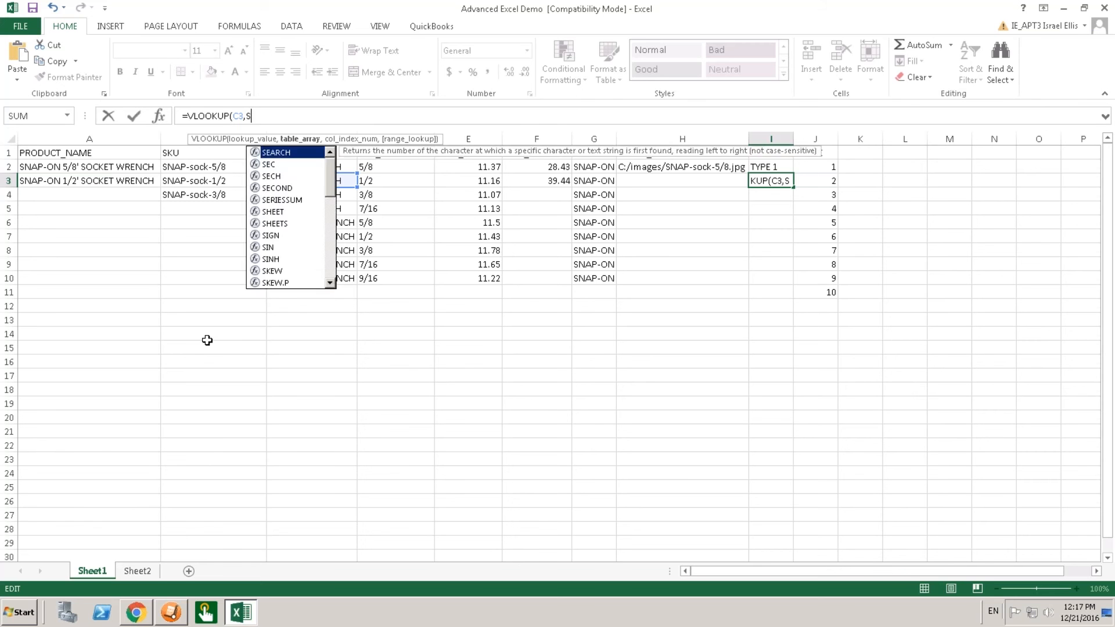
pyautogui.press('BackSpace')
pyautogui.press('BackSpace')
pyautogui.press('BackSpace')
pyautogui.write('e')
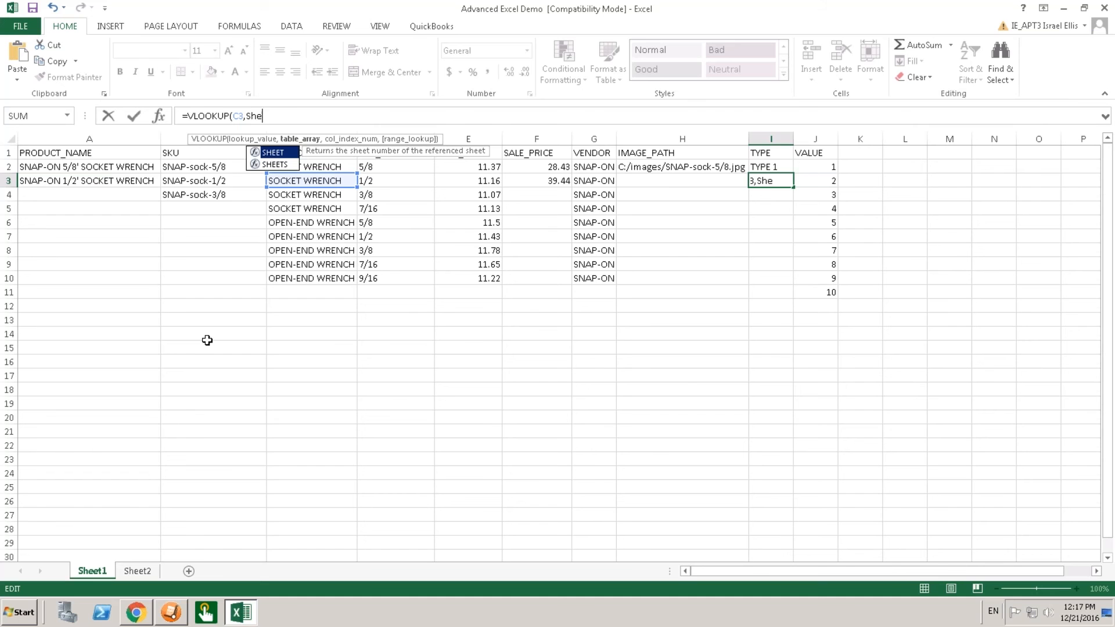
pyautogui.write('et2!')
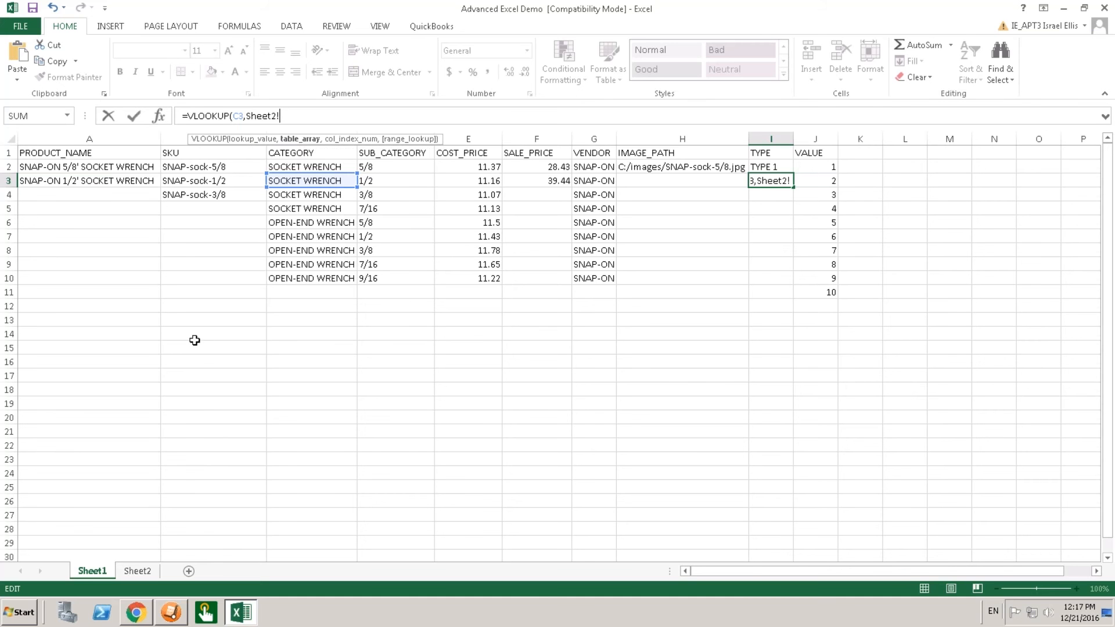
# Check the lookup table on Sheet2 and enter the absolute range $A$1:$B$3 as the table array in the I3 formula.
pyautogui.click(128, 572)
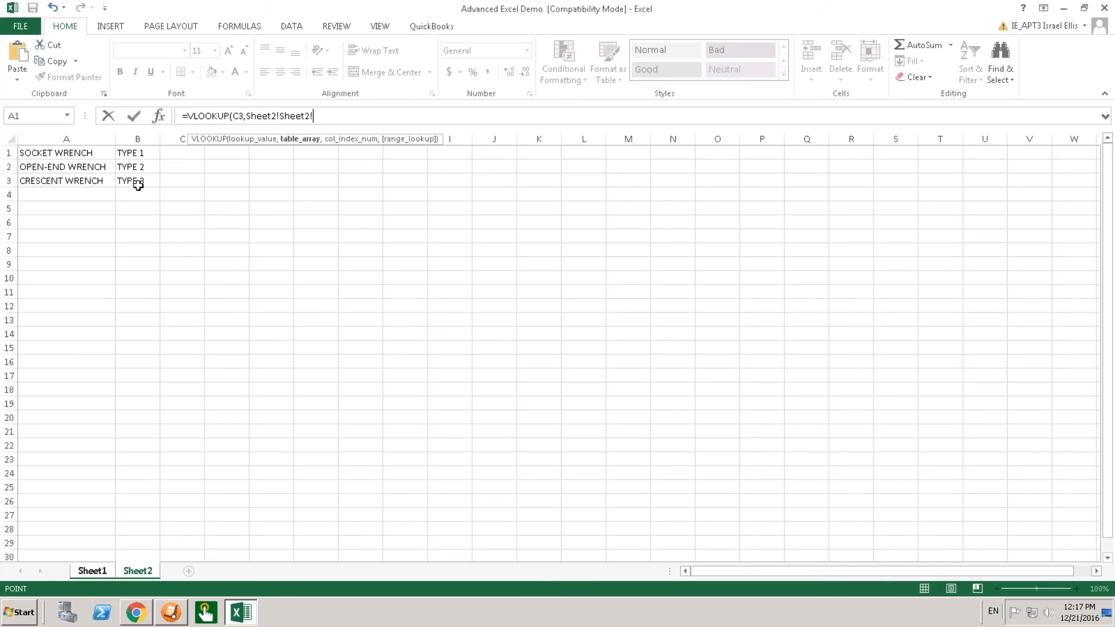
pyautogui.click(90, 571)
pyautogui.press('F2')
pyautogui.write('A1:B3')
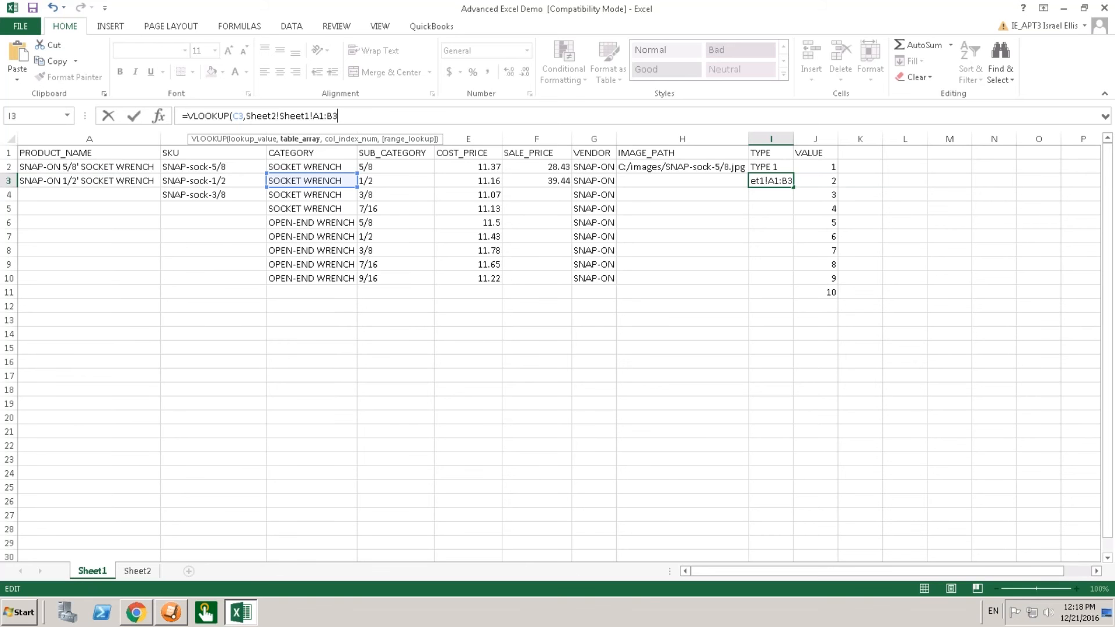
pyautogui.write(',')
pyautogui.click(318, 116)
pyautogui.write('$A$1:$B$3,')
pyautogui.click(358, 116)
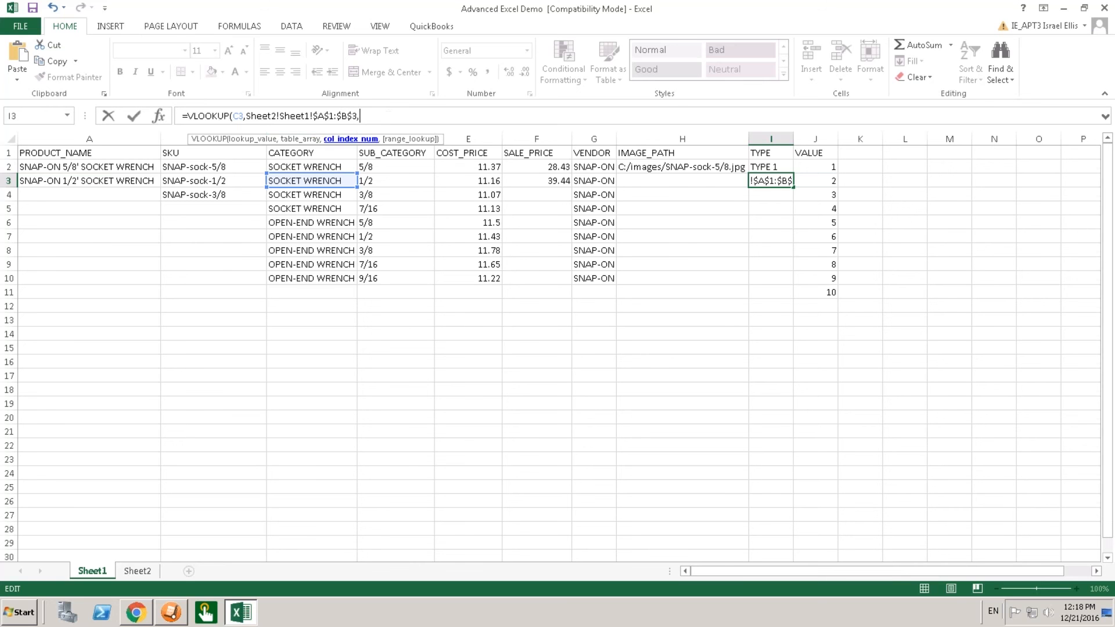
# Check the type column on Sheet2 and set the column index of the I3 VLOOKUP to 2.
pyautogui.click(138, 571)
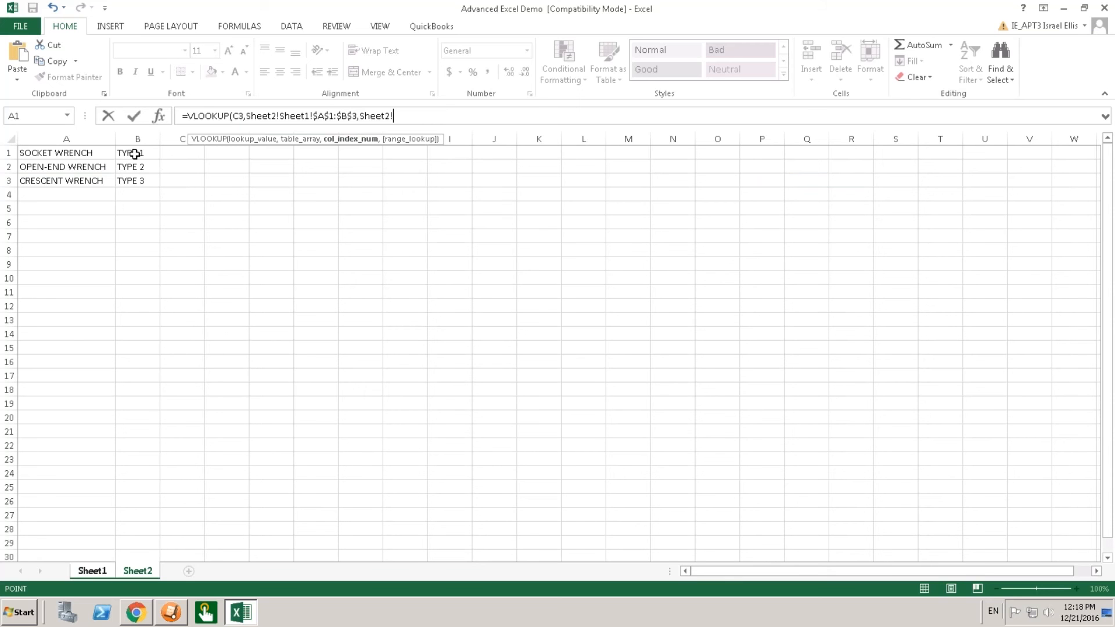
pyautogui.click(93, 571)
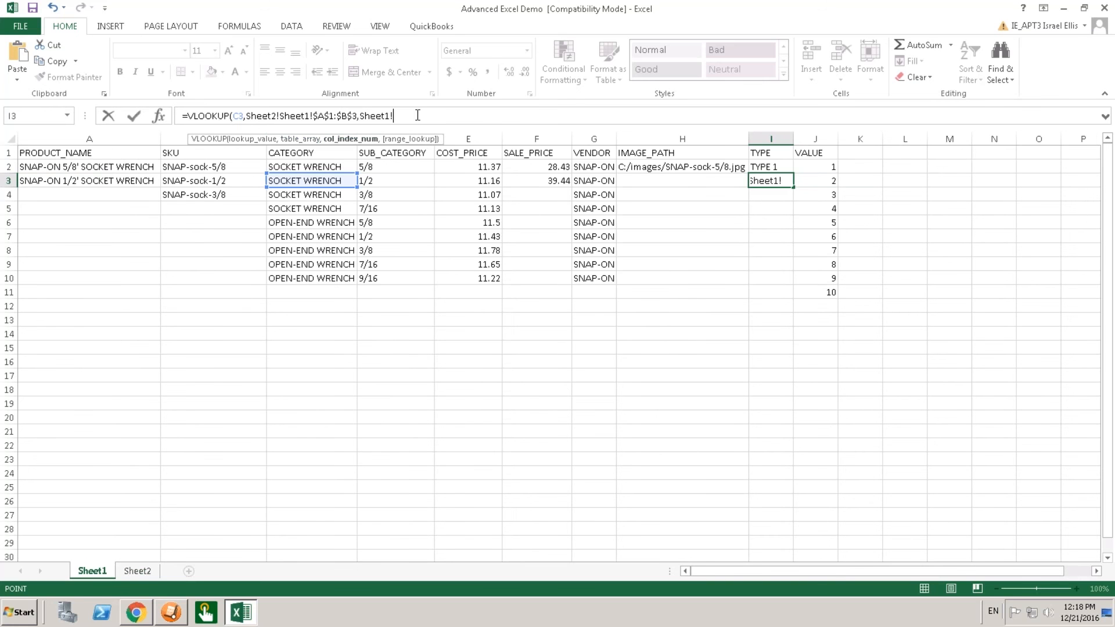
pyautogui.moveTo(393, 116); pyautogui.dragTo(358, 116)
pyautogui.write('2')
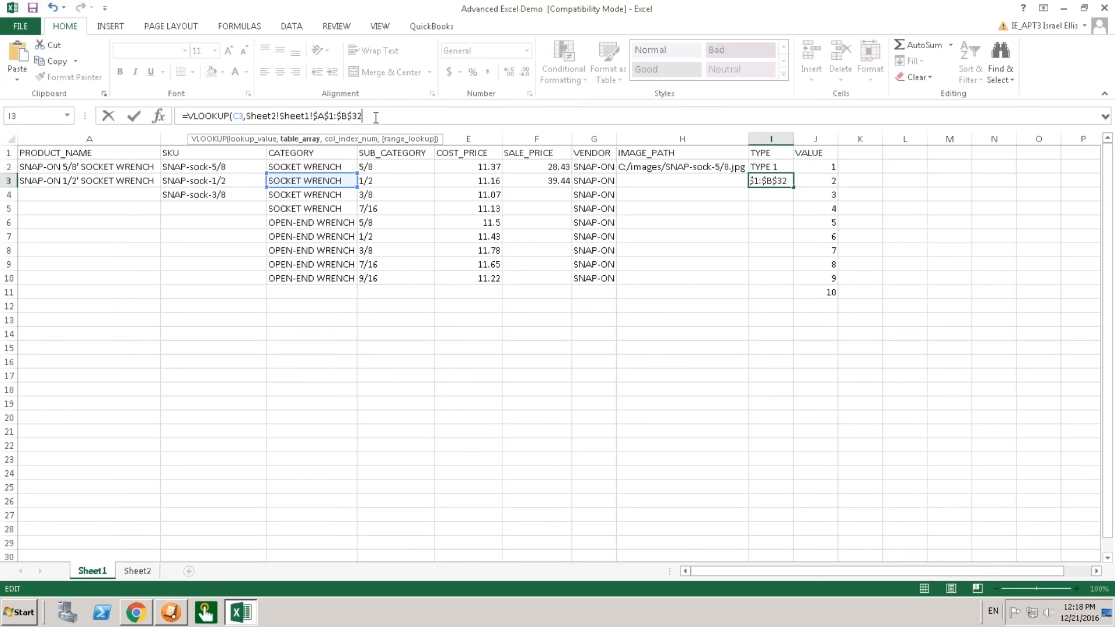
pyautogui.press('BackSpace')
pyautogui.write(', 2,')
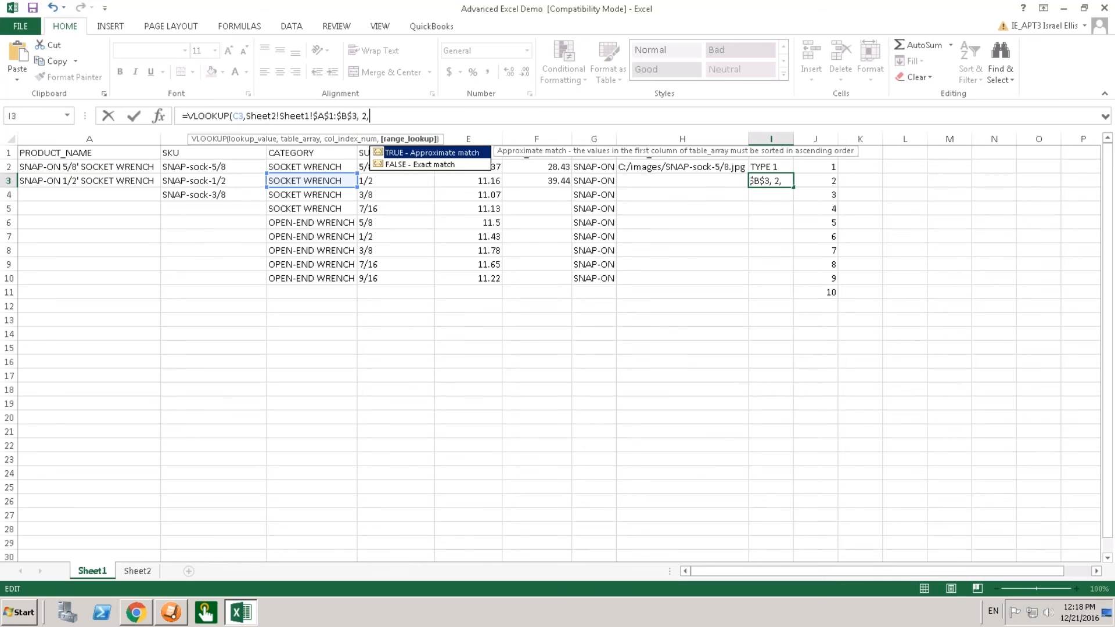
# Try to complete the I3 VLOOKUP with FALSE for an exact match, then discard the formula.
pyautogui.click(400, 167)
pyautogui.press('Tab')
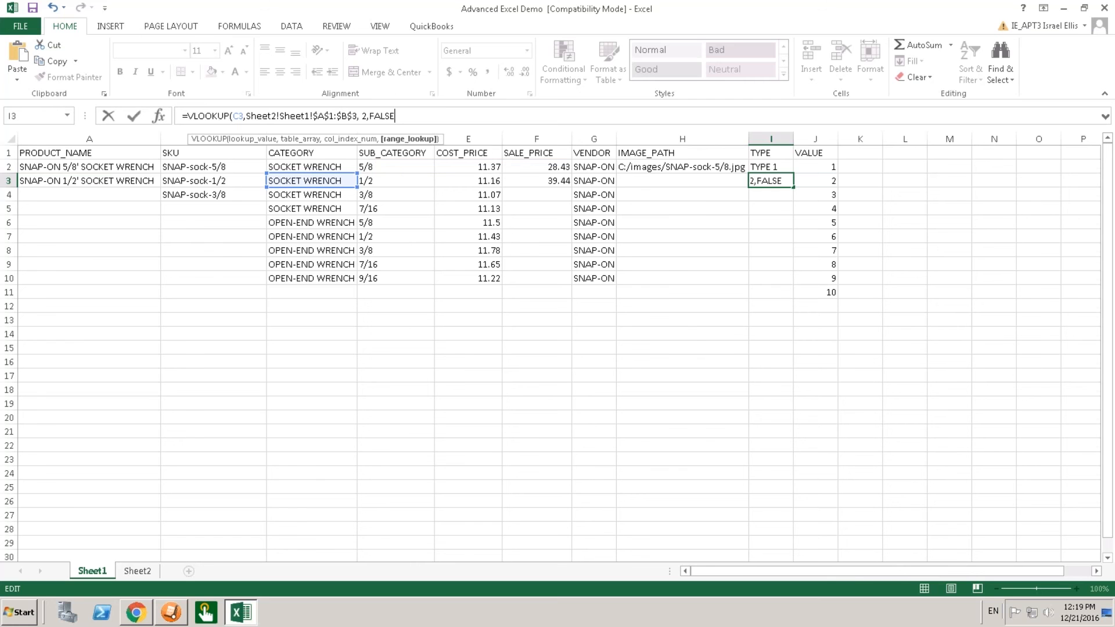
pyautogui.write('0')
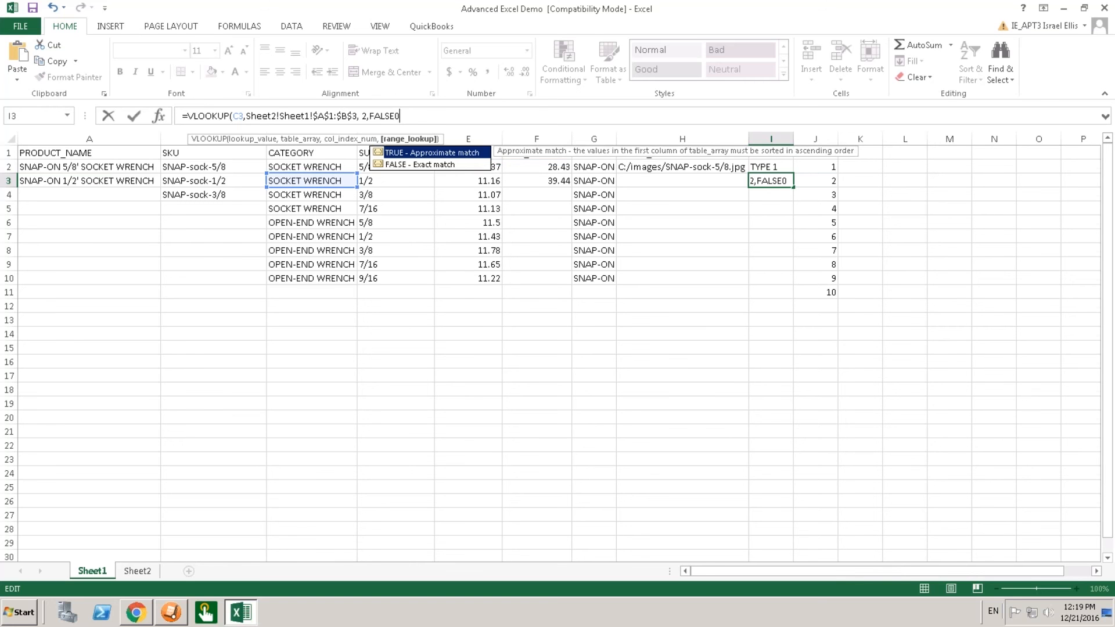
pyautogui.press('BackSpace')
pyautogui.write(')')
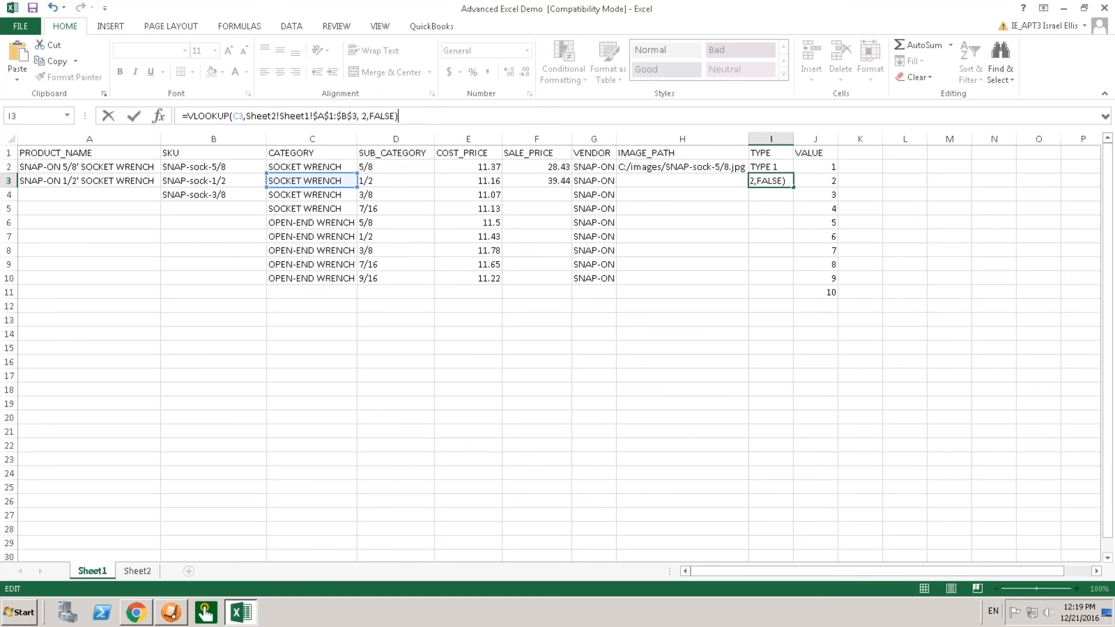
pyautogui.press('Return')
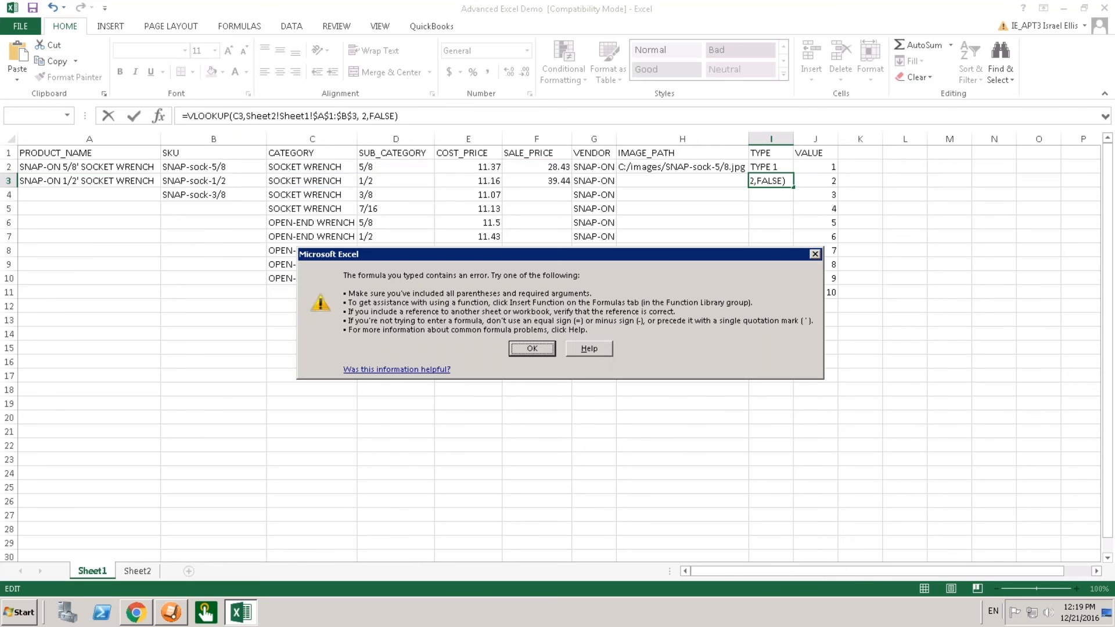
pyautogui.press('Return')
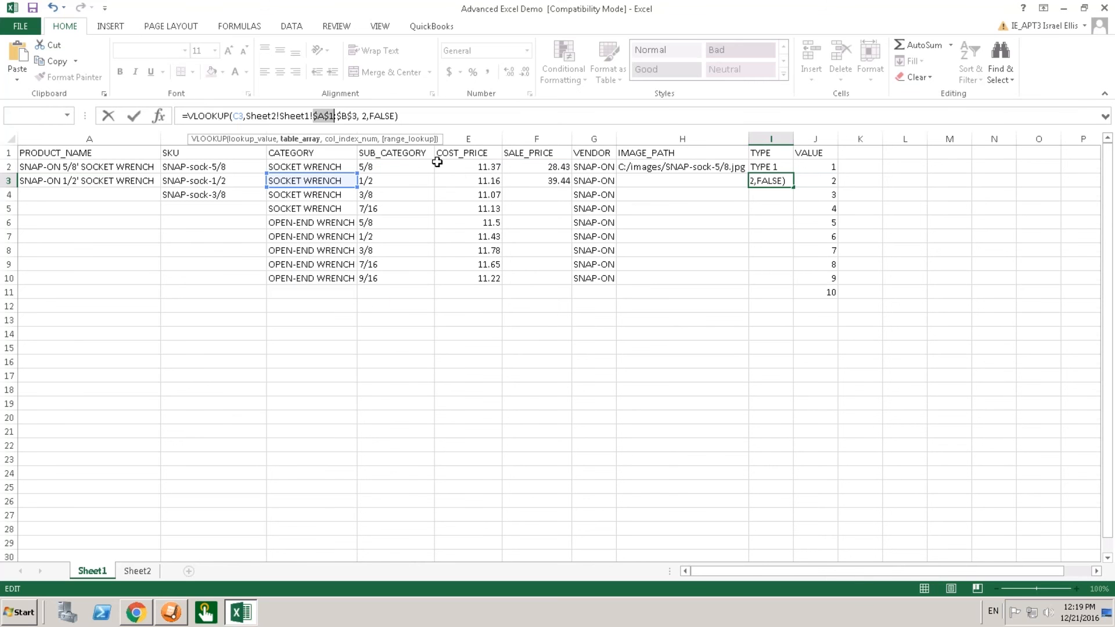
pyautogui.click(770, 168)
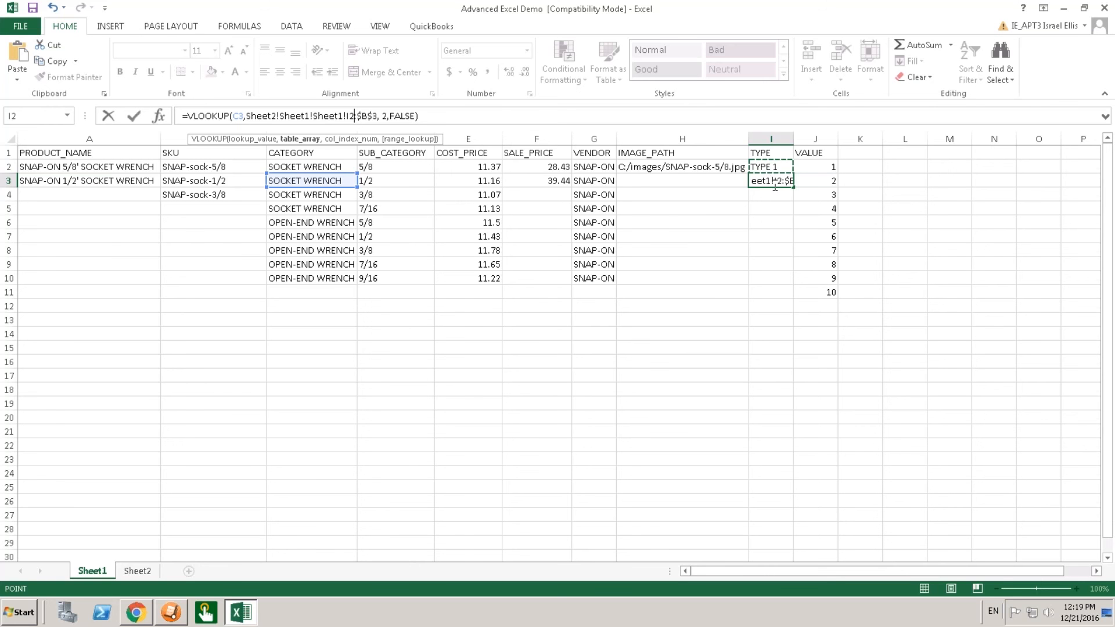
pyautogui.press('Escape')
# Try to copy the whole VLOOKUP formula text from I2 into I3.
pyautogui.click(779, 220)
pyautogui.click(774, 182)
pyautogui.click(771, 168)
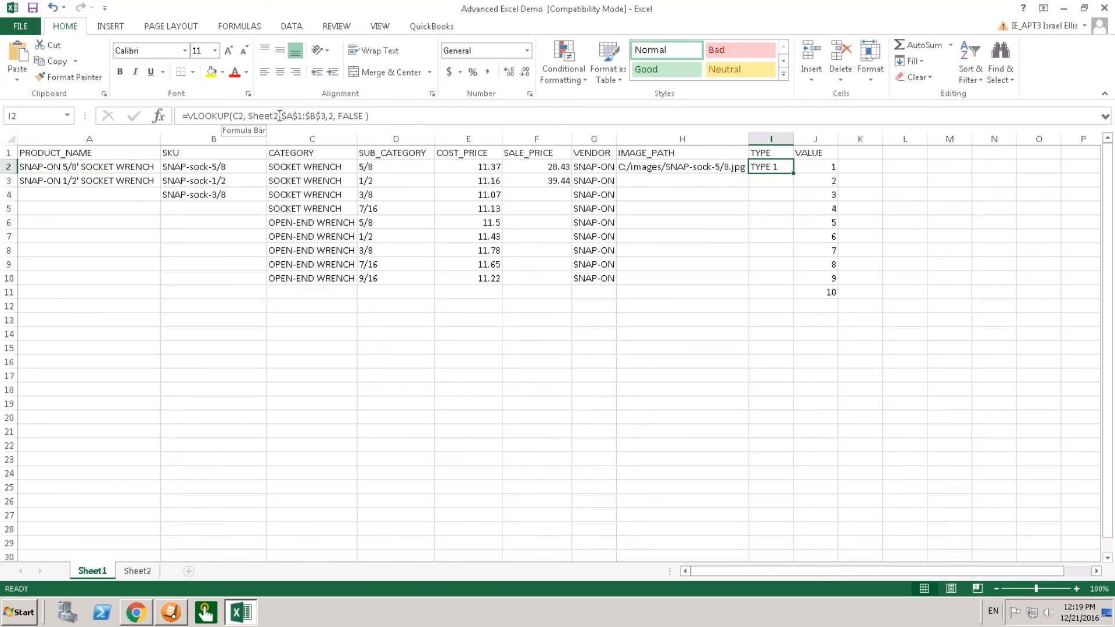
pyautogui.moveTo(364, 116); pyautogui.dragTo(183, 116)
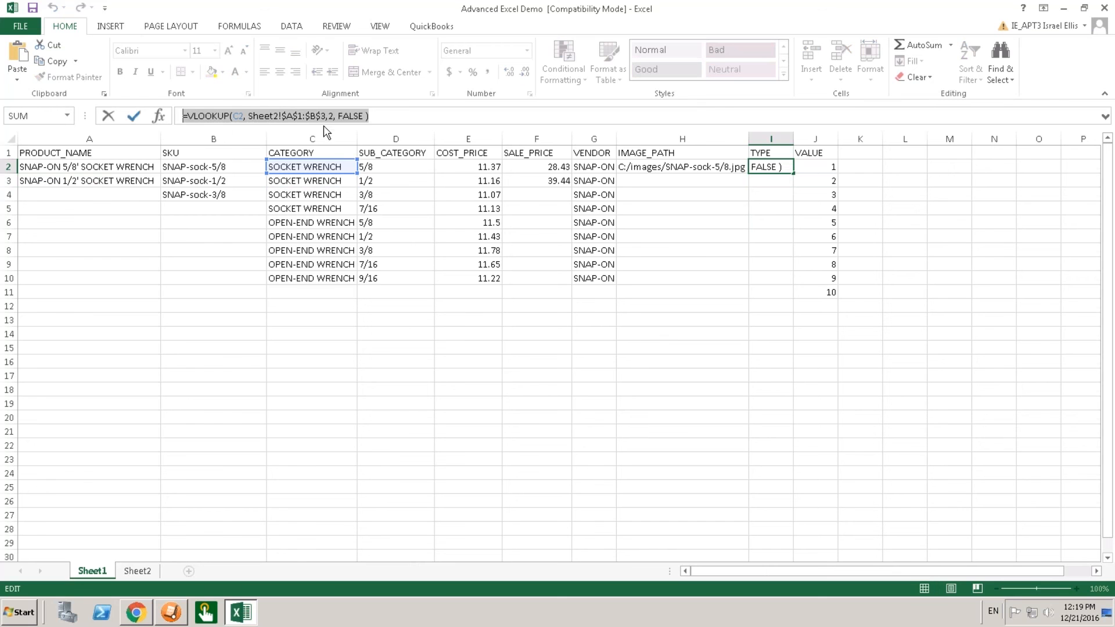
pyautogui.click(765, 179)
pyautogui.hotkey('ctrl', 'v')
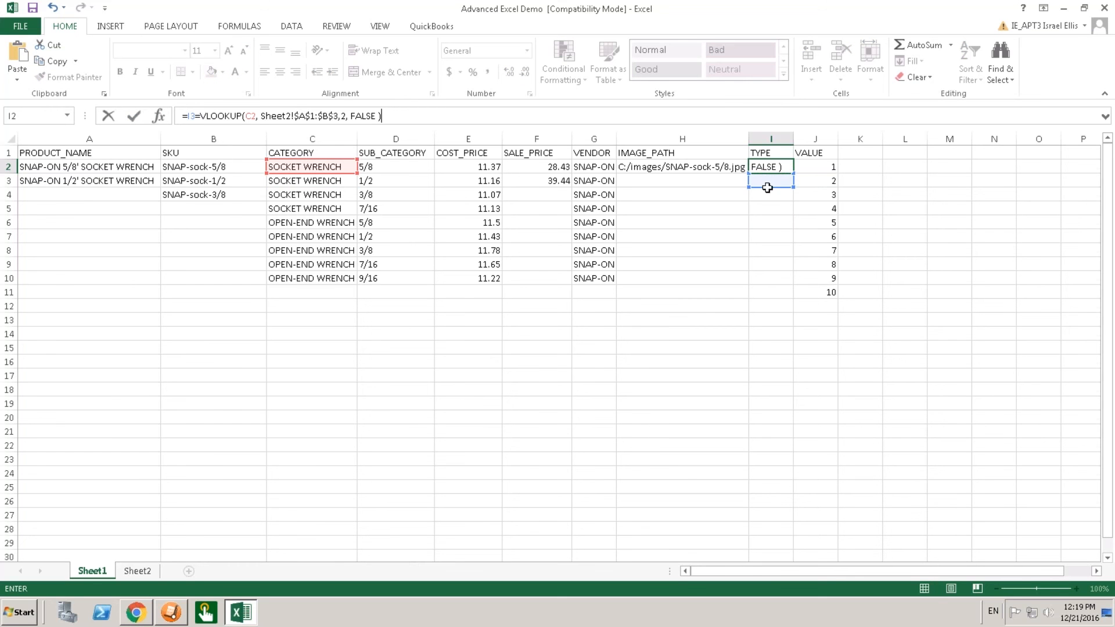
pyautogui.press('Return')
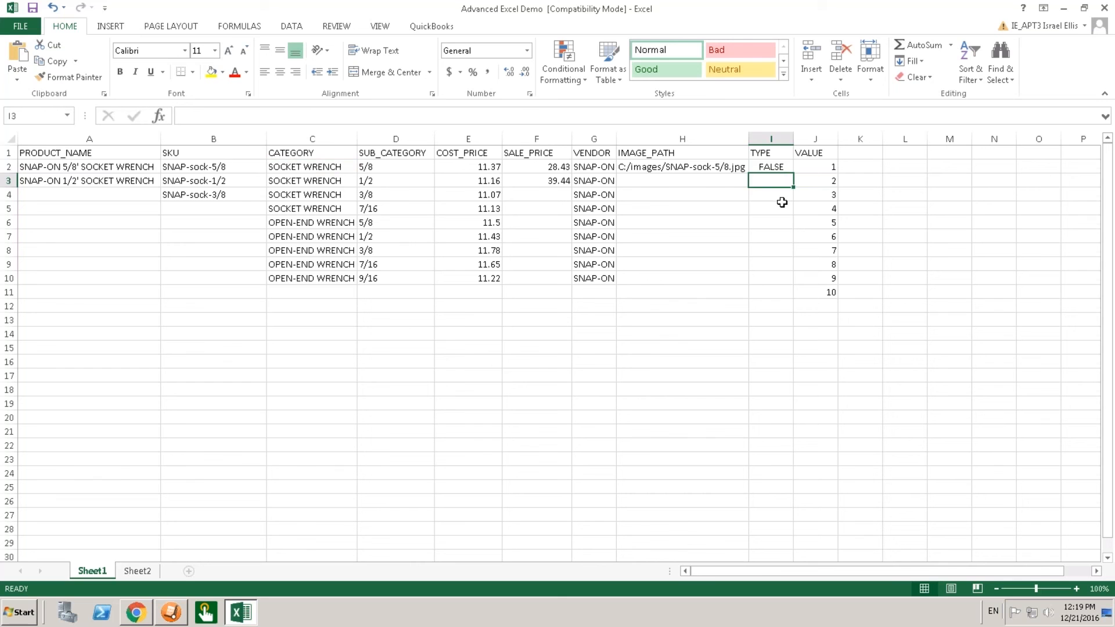
# Remove the stray I3= from the start of the I2 formula, leaving =VLOOKUP(C2, Sheet2!$A$1:$B$3,2, FALSE ).
pyautogui.click(776, 169)
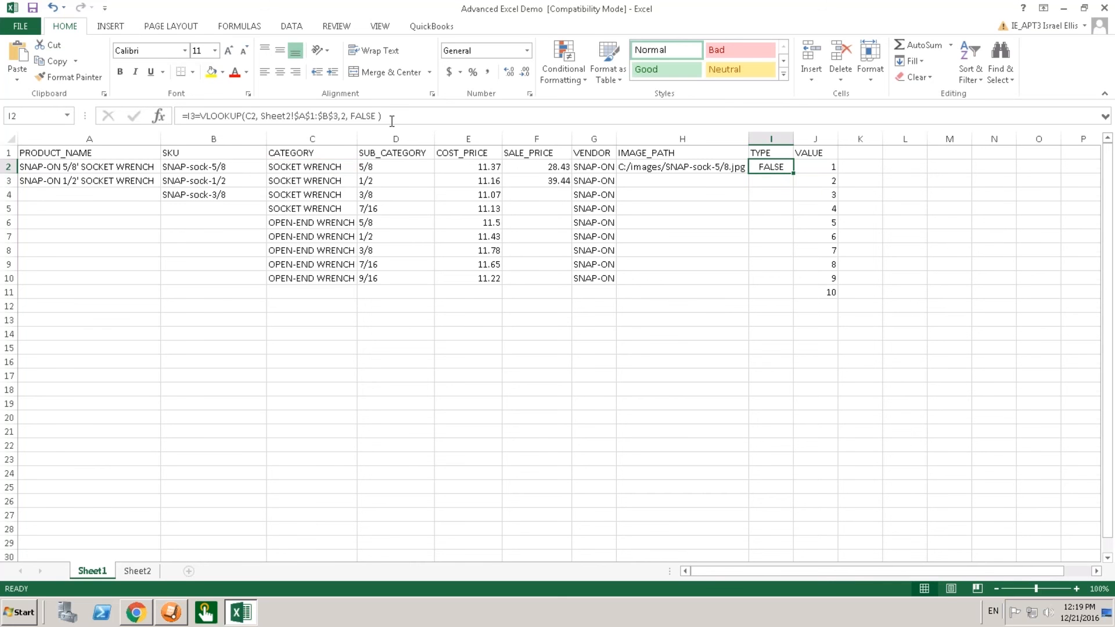
pyautogui.click(282, 118)
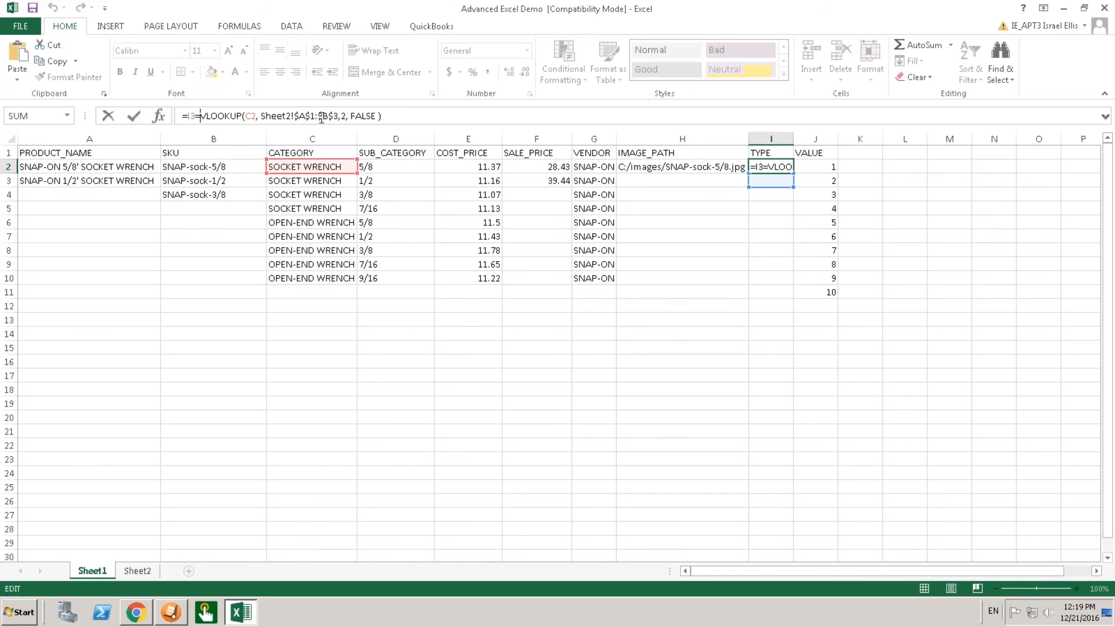
pyautogui.press('Return')
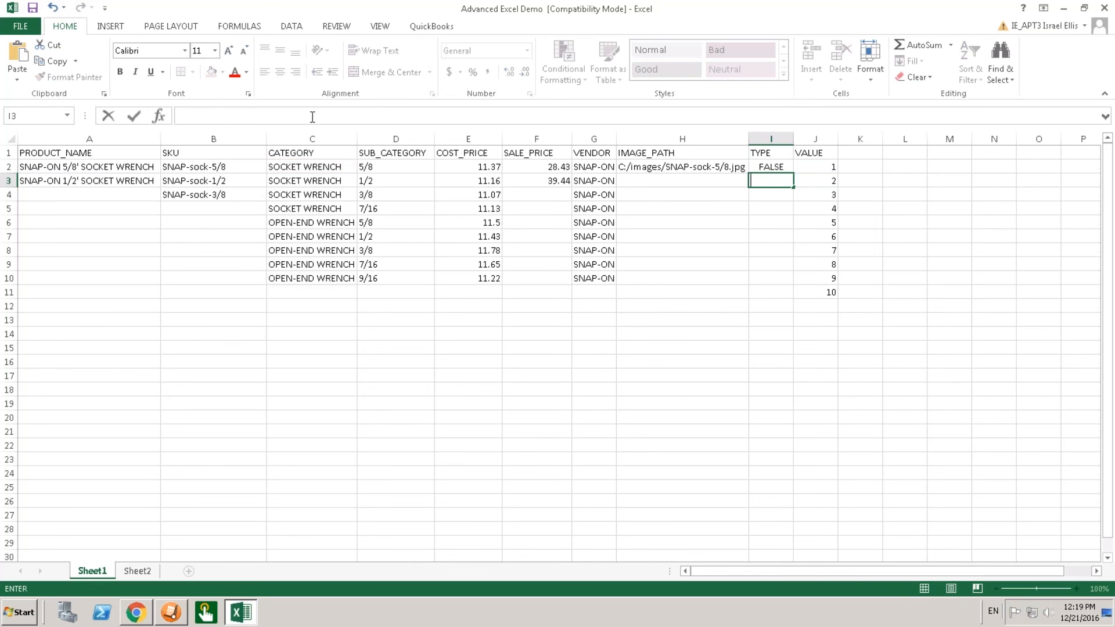
pyautogui.click(772, 166)
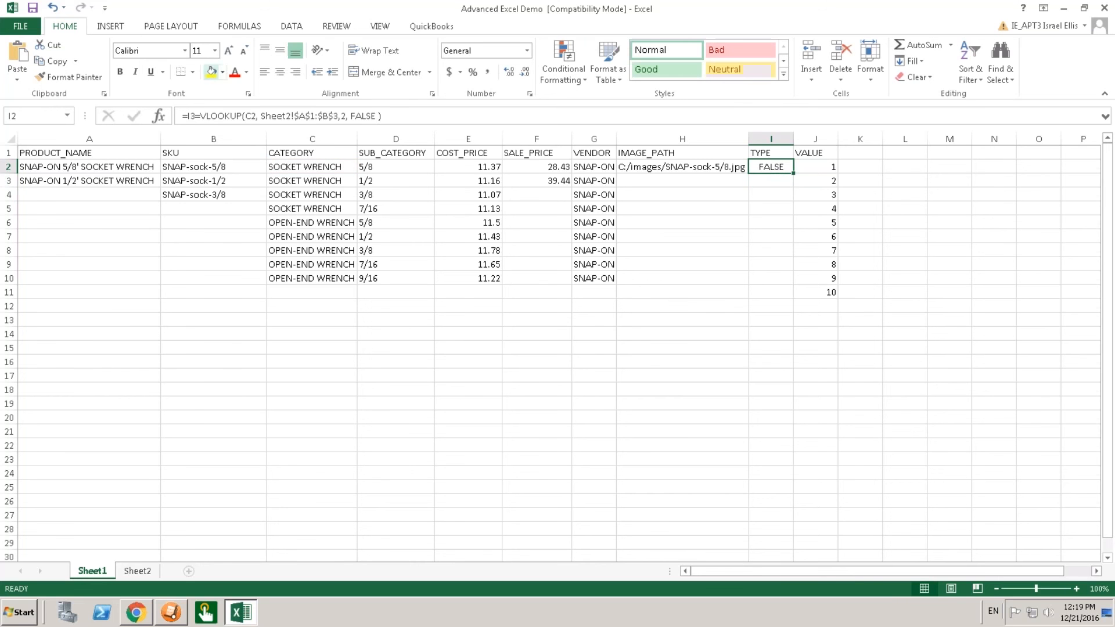
pyautogui.click(200, 115)
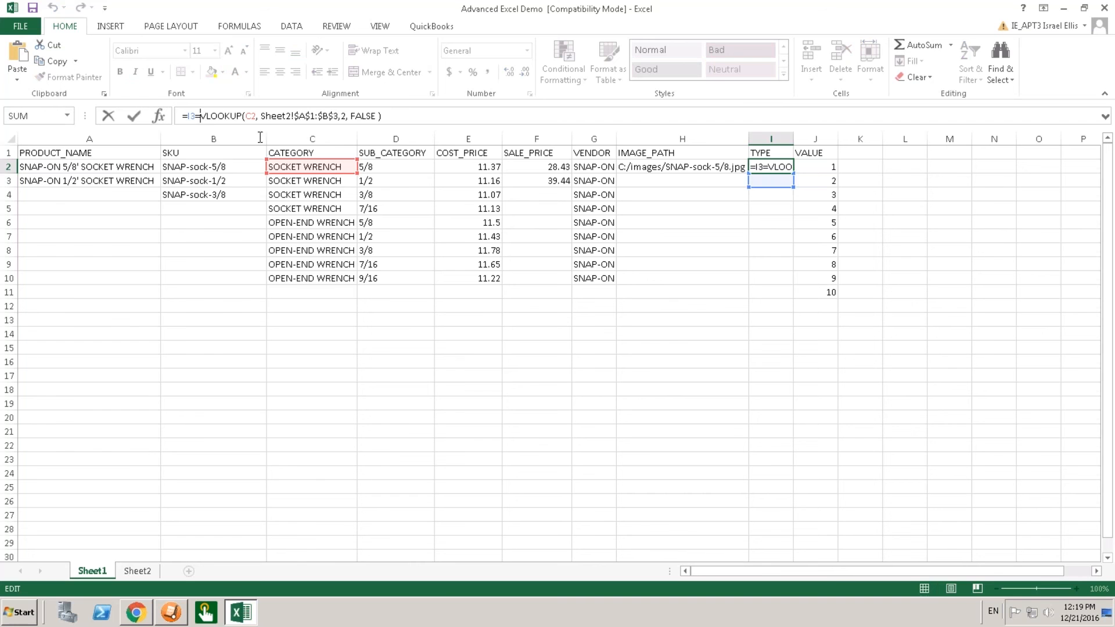
pyautogui.press('BackSpace')
pyautogui.press('BackSpace')
pyautogui.press('BackSpace')
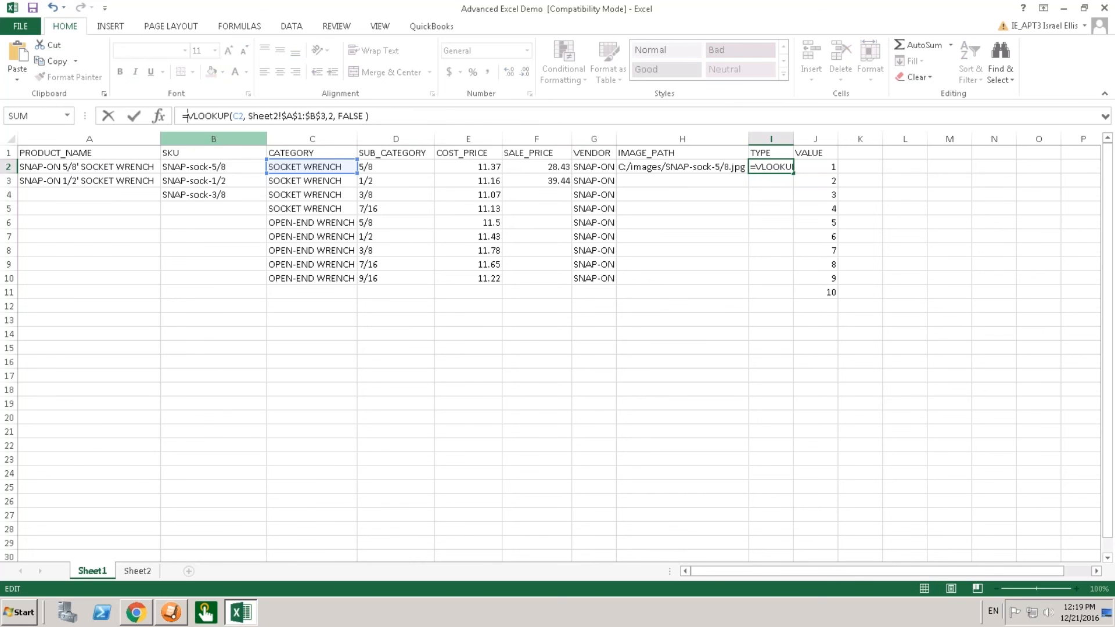
# Try again to copy the corrected VLOOKUP formula from I2 and paste it into I3.
pyautogui.tripleClick(211, 119)
pyautogui.hotkey('ctrl', 'c')
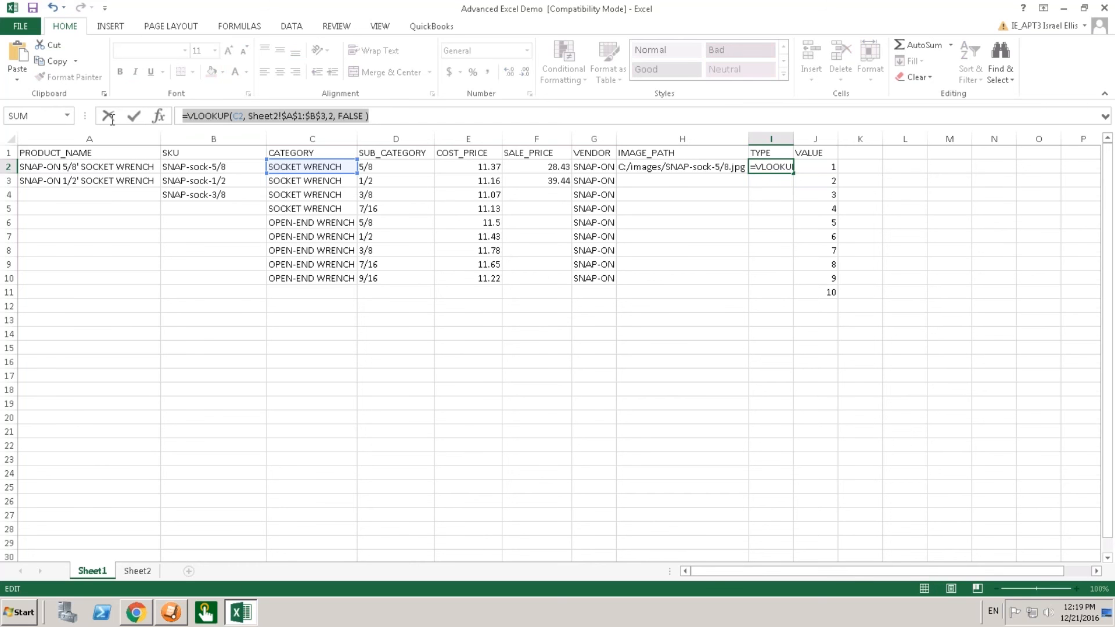
pyautogui.write('=')
pyautogui.click(764, 178)
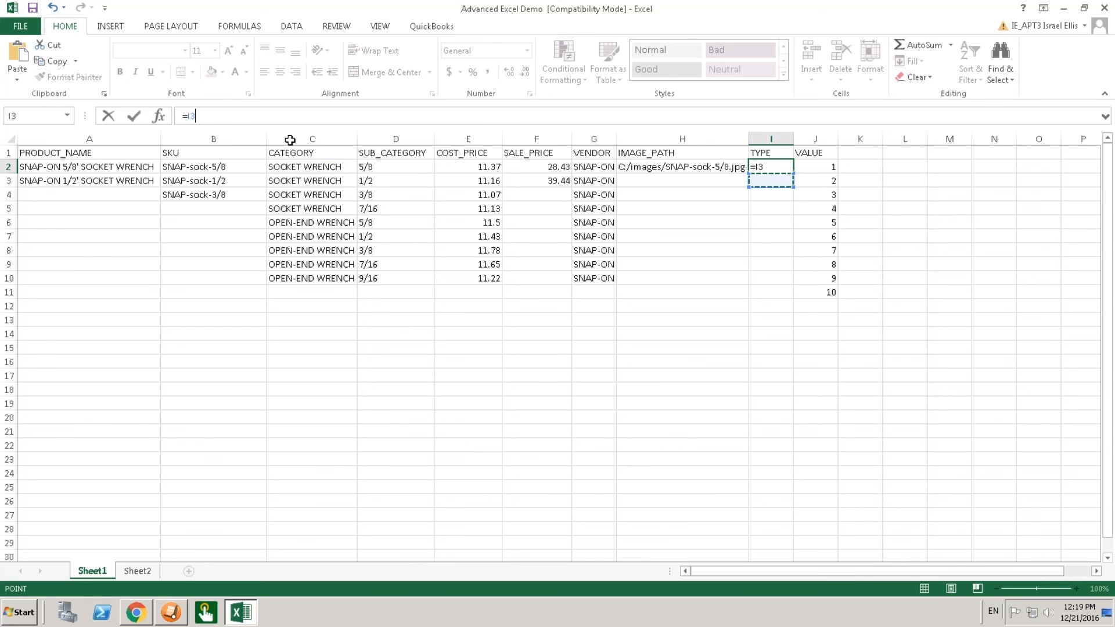
pyautogui.hotkey('ctrl', 'v')
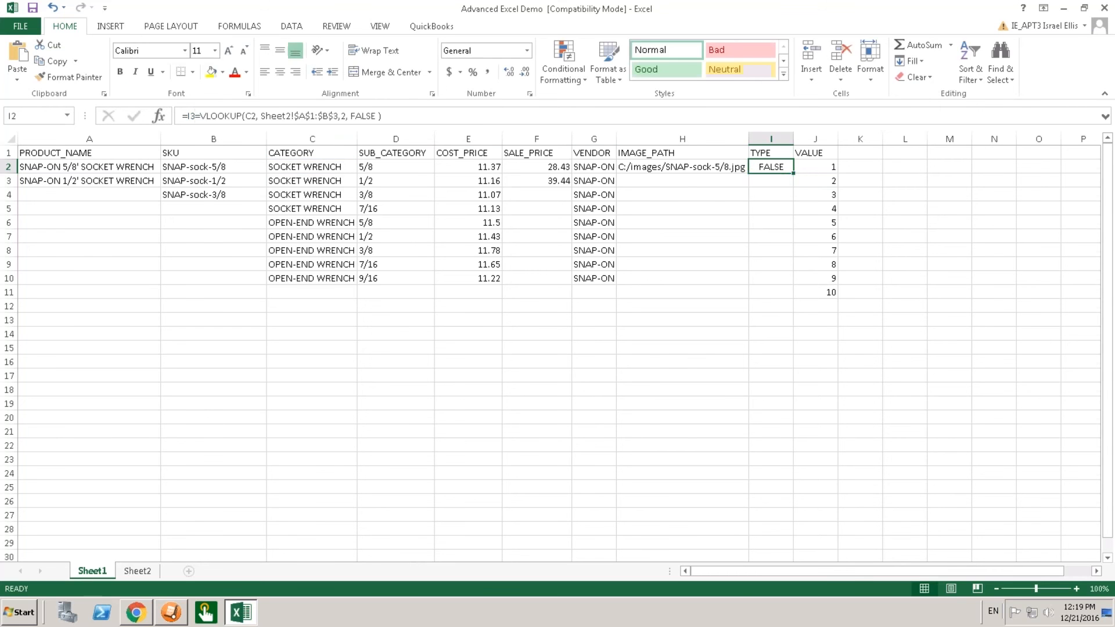
# Remove the stray I3= from the I2 formula so it reads =VLOOKUP(C2, Sheet2!$A$1:$B$3,2, FALSE ).
pyautogui.press('Return')
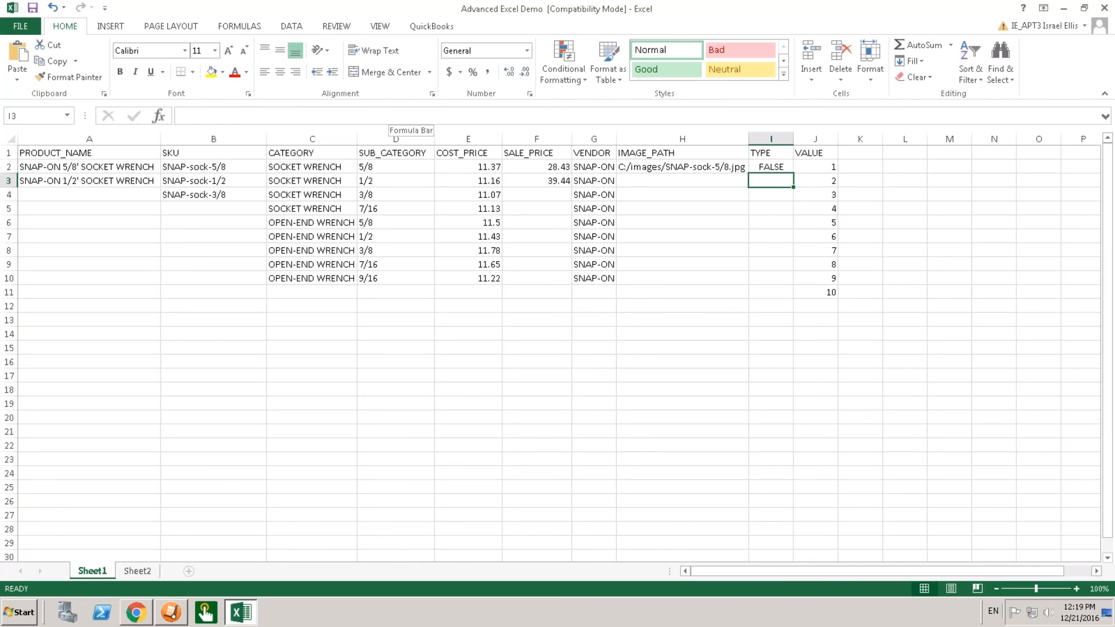
pyautogui.click(765, 168)
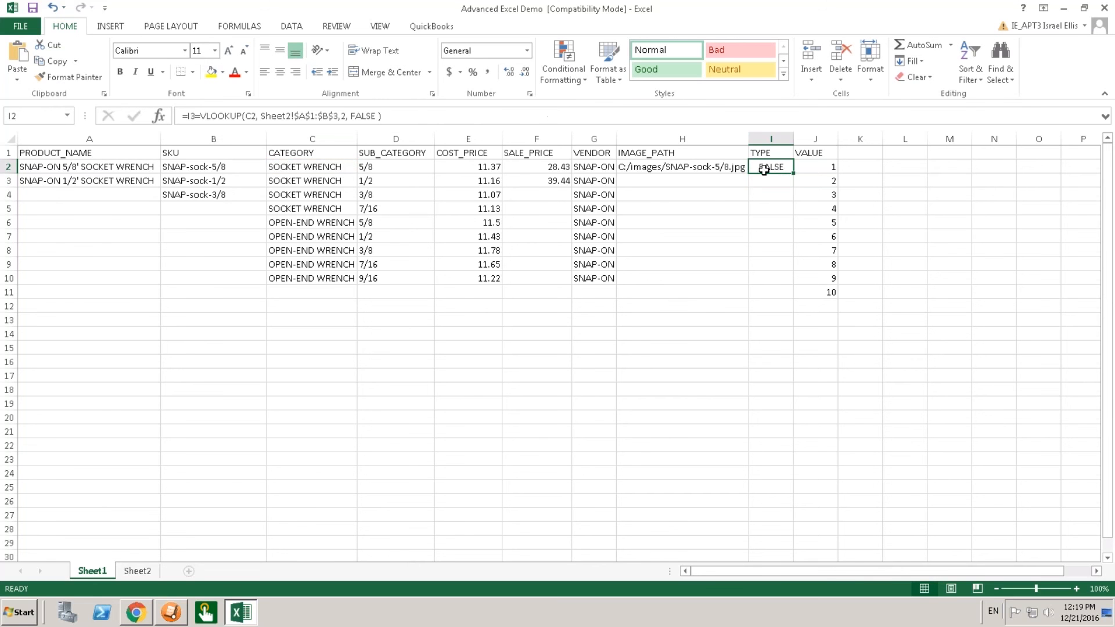
pyautogui.click(199, 115)
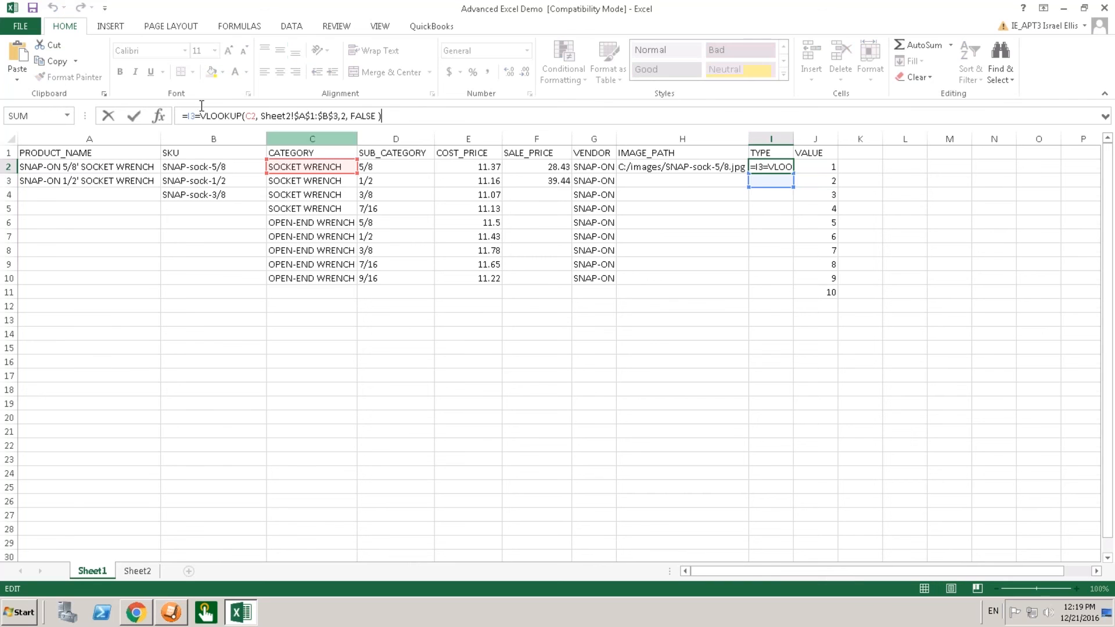
pyautogui.press('BackSpace')
pyautogui.press('BackSpace')
pyautogui.press('BackSpace')
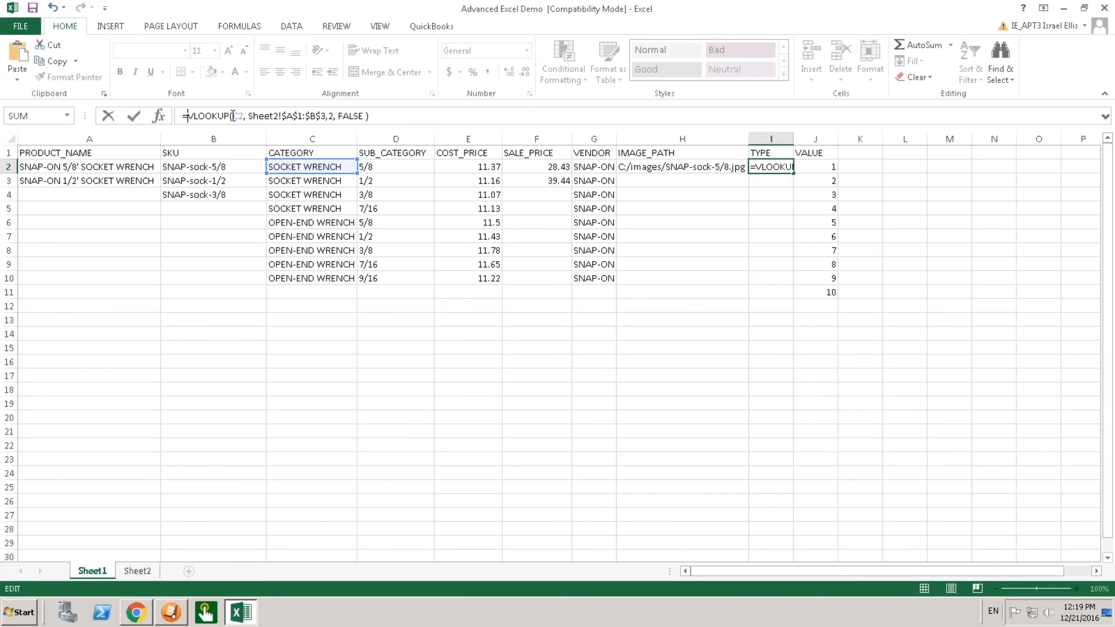
pyautogui.press('Return')
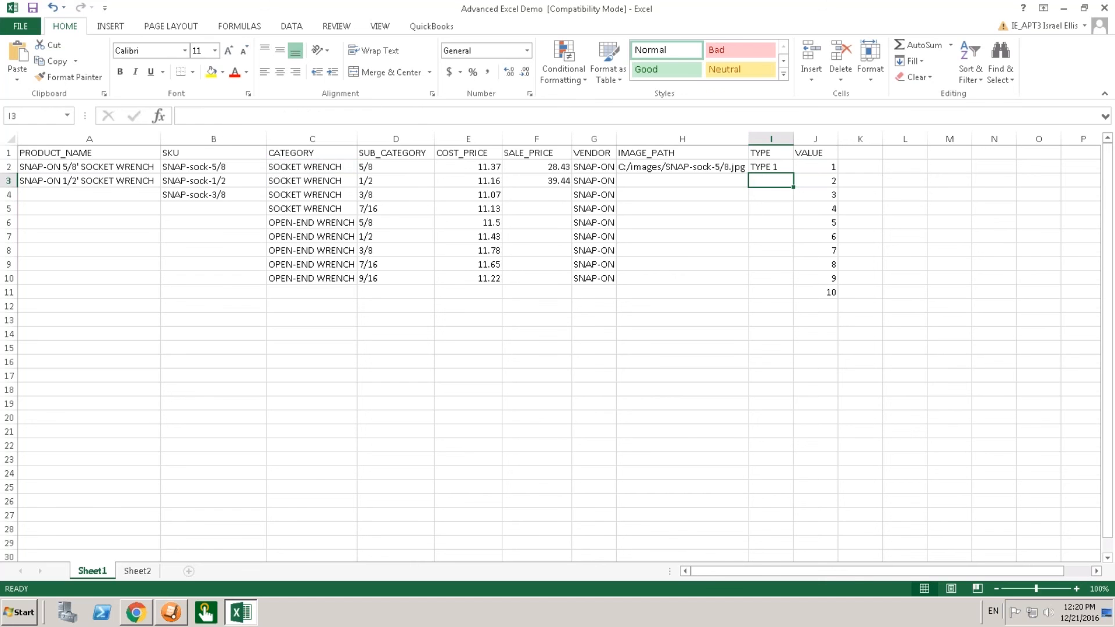
# Paste the copied VLOOKUP formula into cells I3 through I6 of the TYPE column, then clear I6.
pyautogui.hotkey('ctrl', 'v')
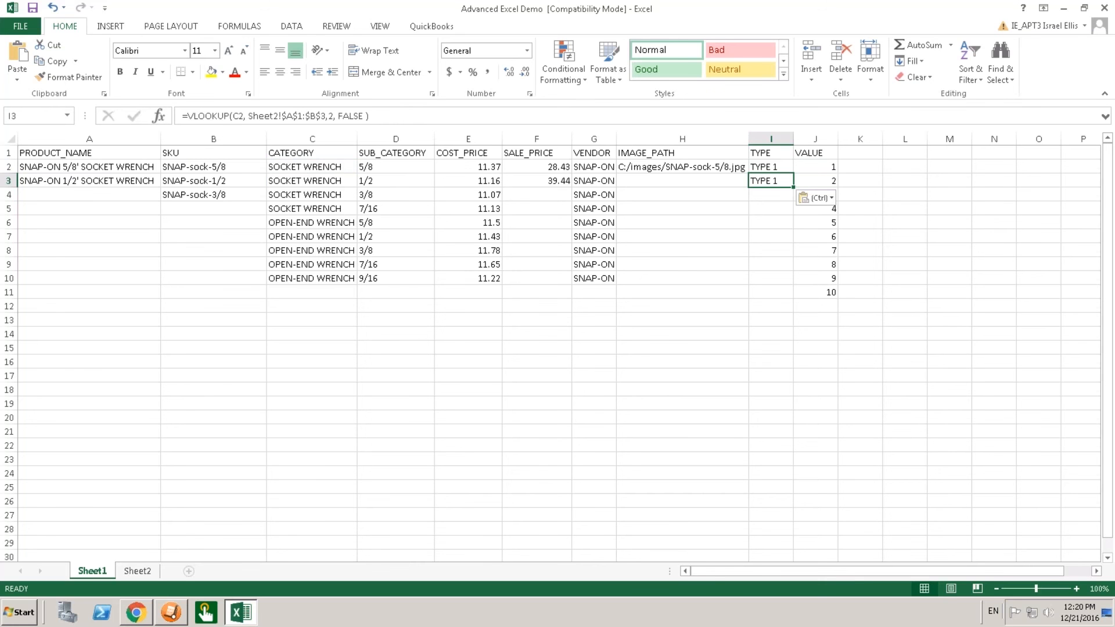
pyautogui.click(778, 194)
pyautogui.hotkey('ctrl', 'v')
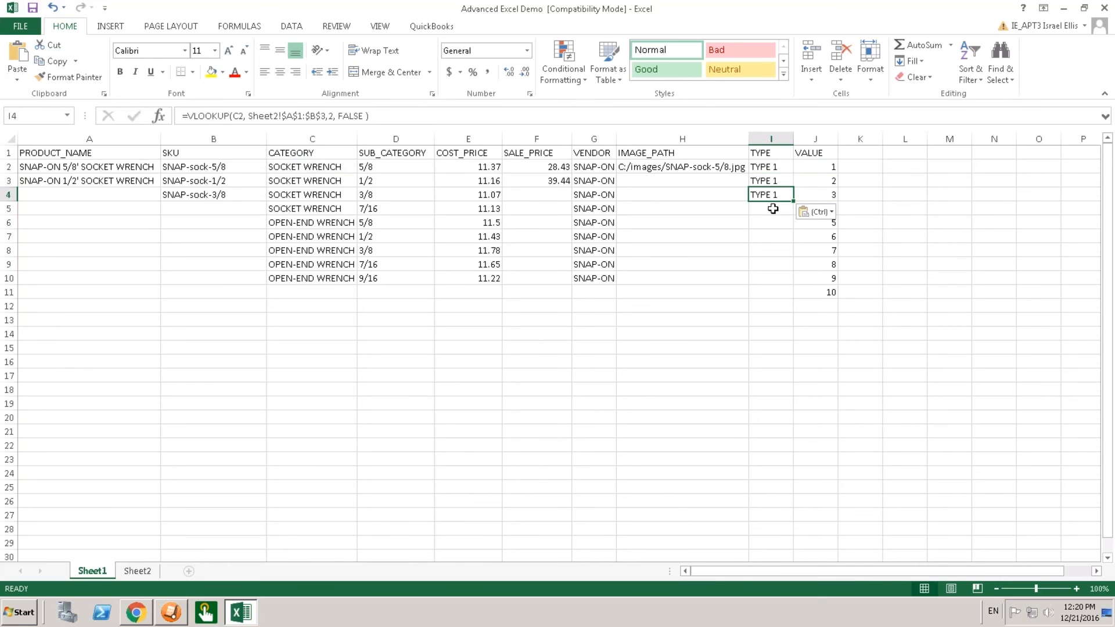
pyautogui.click(772, 210)
pyautogui.hotkey('ctrl', 'v')
pyautogui.click(773, 222)
pyautogui.hotkey('ctrl', 'v')
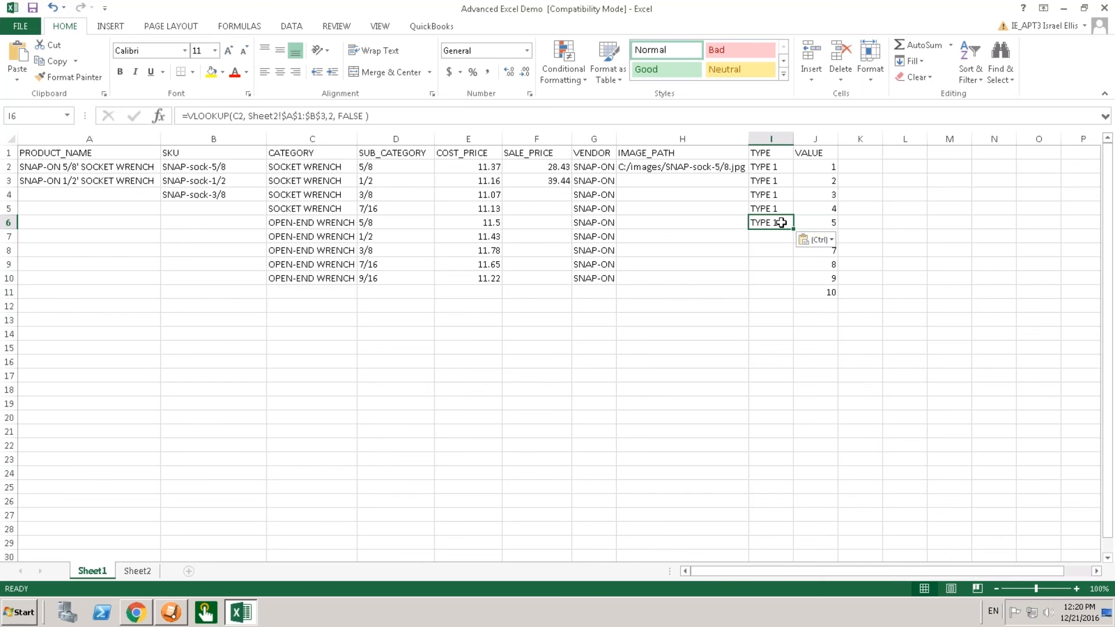
pyautogui.press('Delete')
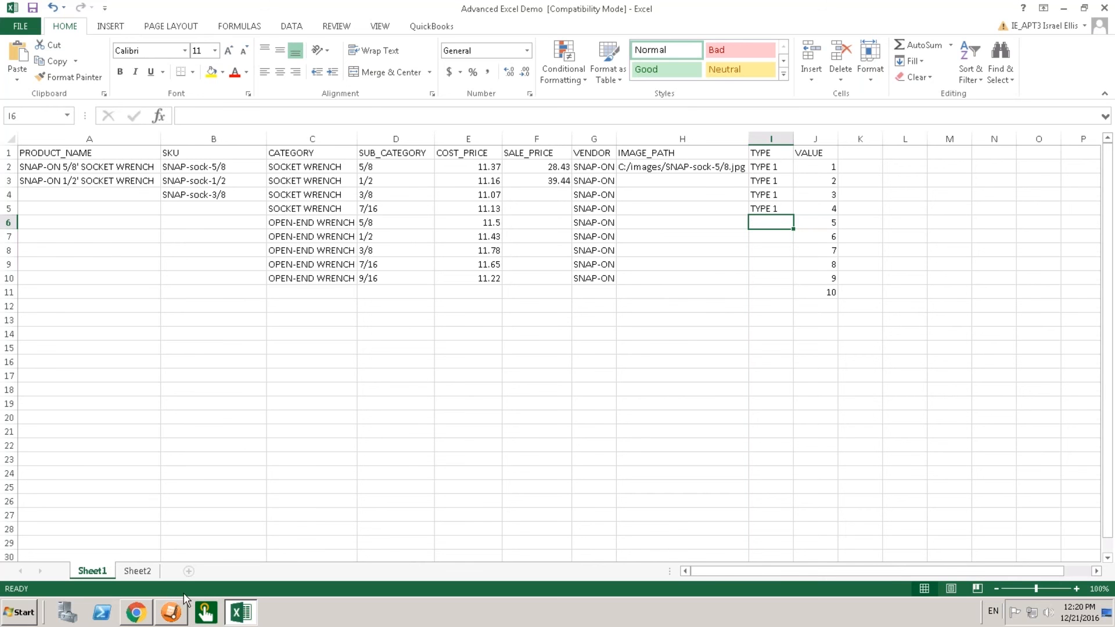
# Replace FALSE with TRUE as the range_lookup argument of the VLOOKUP formula in I5.
pyautogui.click(767, 212)
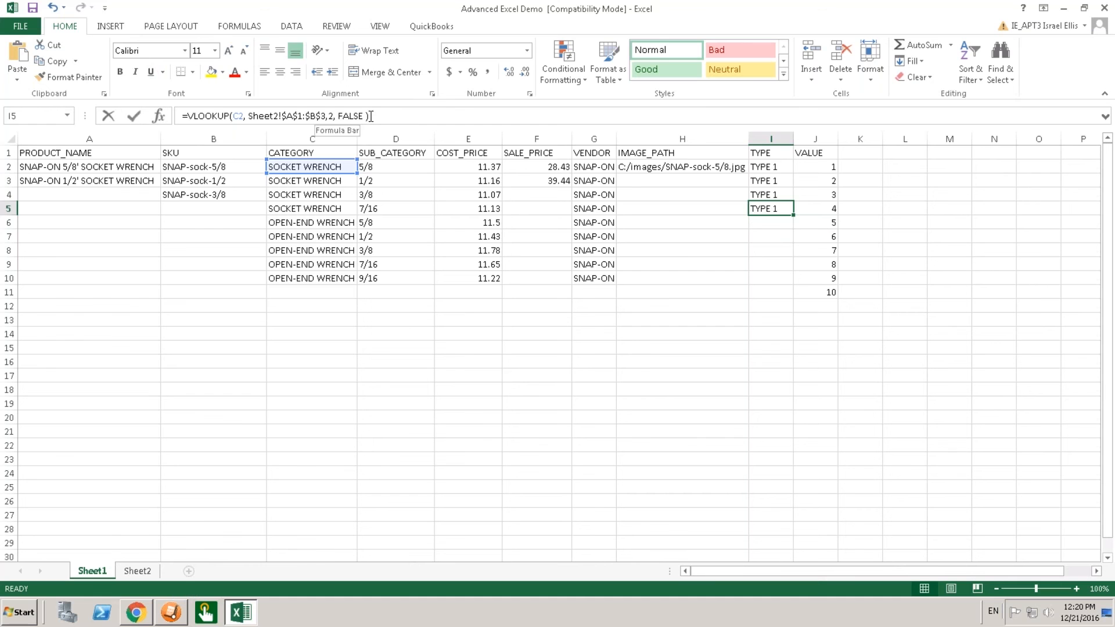
pyautogui.click(371, 115)
pyautogui.moveTo(363, 116); pyautogui.dragTo(347, 116)
pyautogui.doubleClick(347, 116)
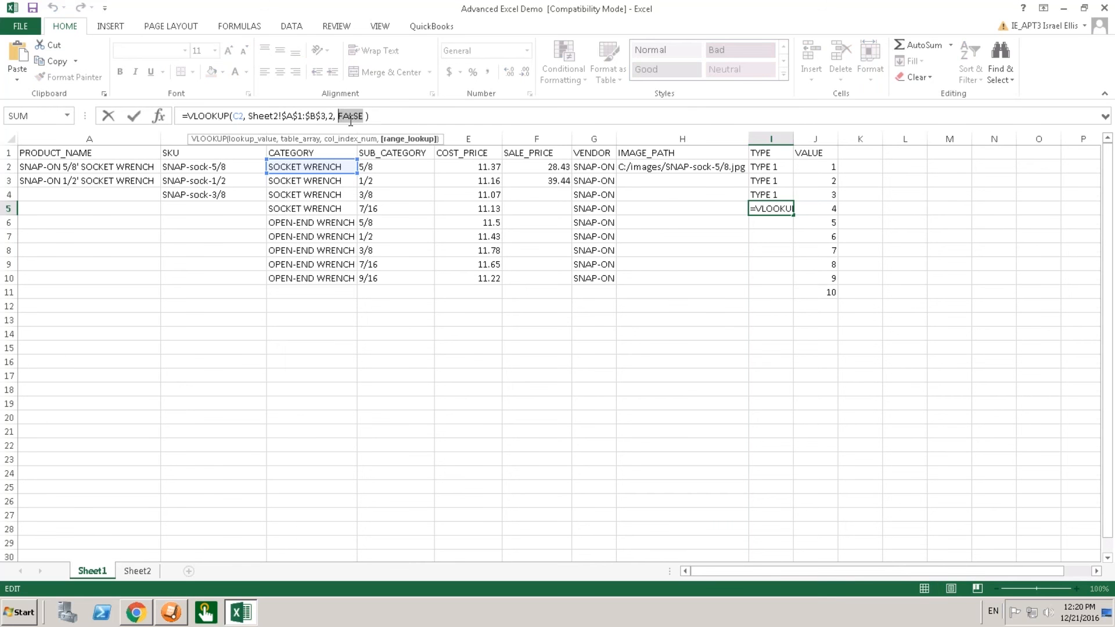
pyautogui.write('TRUE')
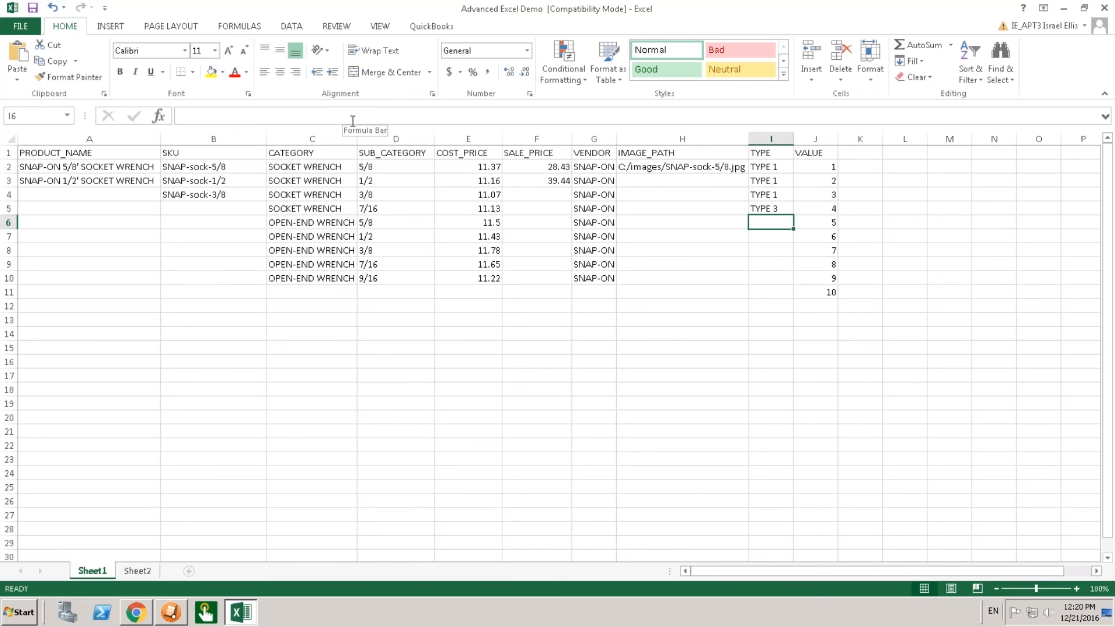
# Clear cell I5, check the category-to-type lookup table on Sheet2, and return to Sheet1.
pyautogui.click(780, 211)
pyautogui.press('Delete')
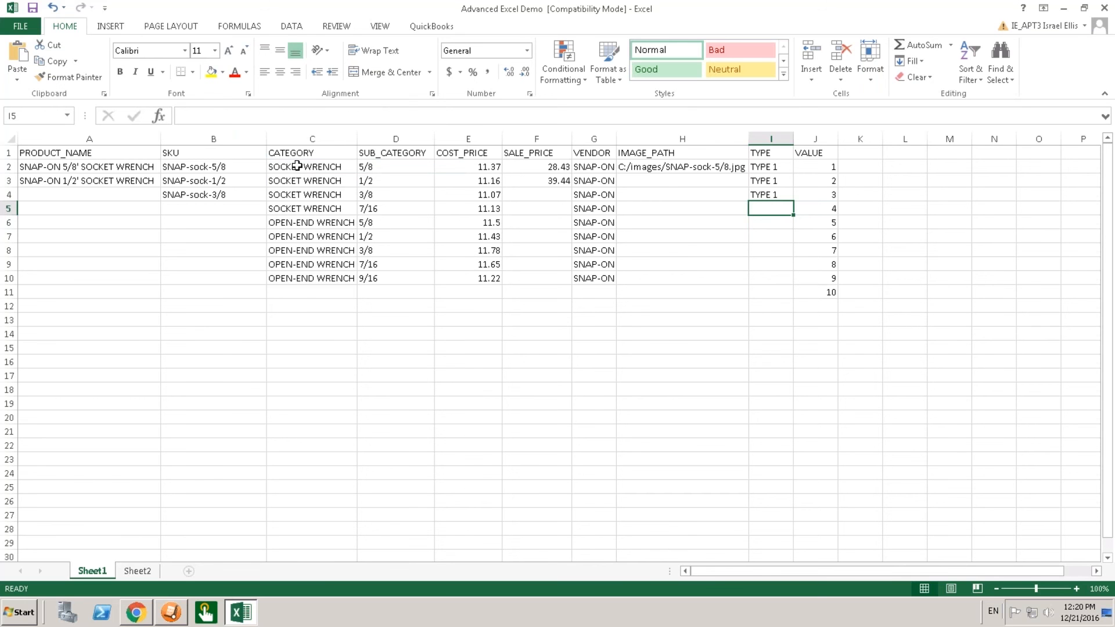
pyautogui.click(140, 572)
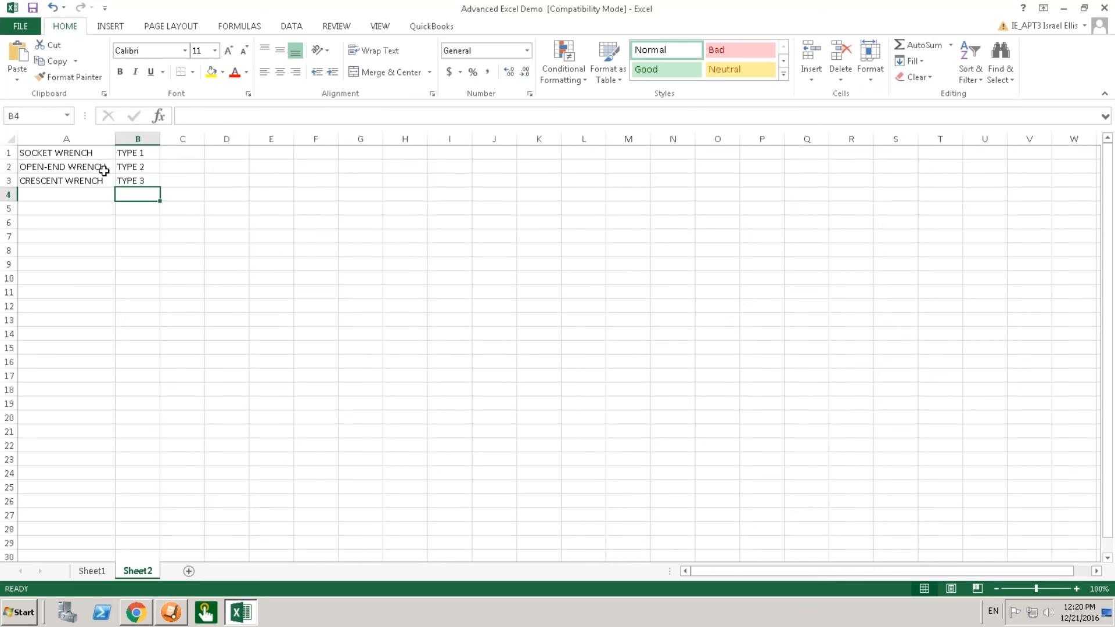
pyautogui.click(92, 572)
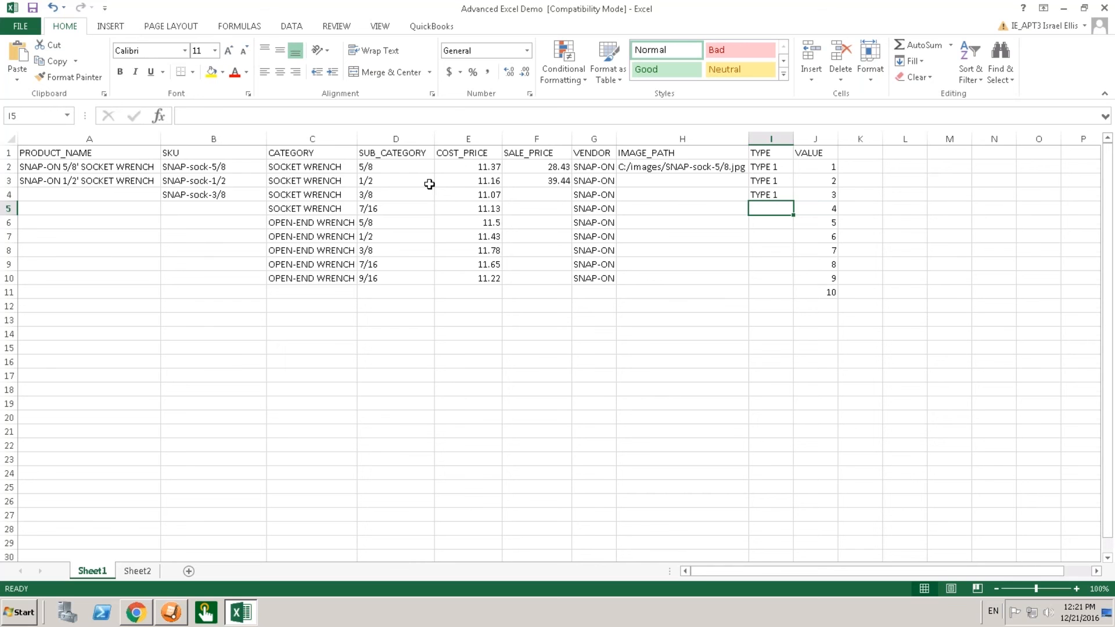
# Copy the whole product table A1:J11 and paste it back in place as values only, replacing the formulas.
pyautogui.hotkey('ctrl', 'a')
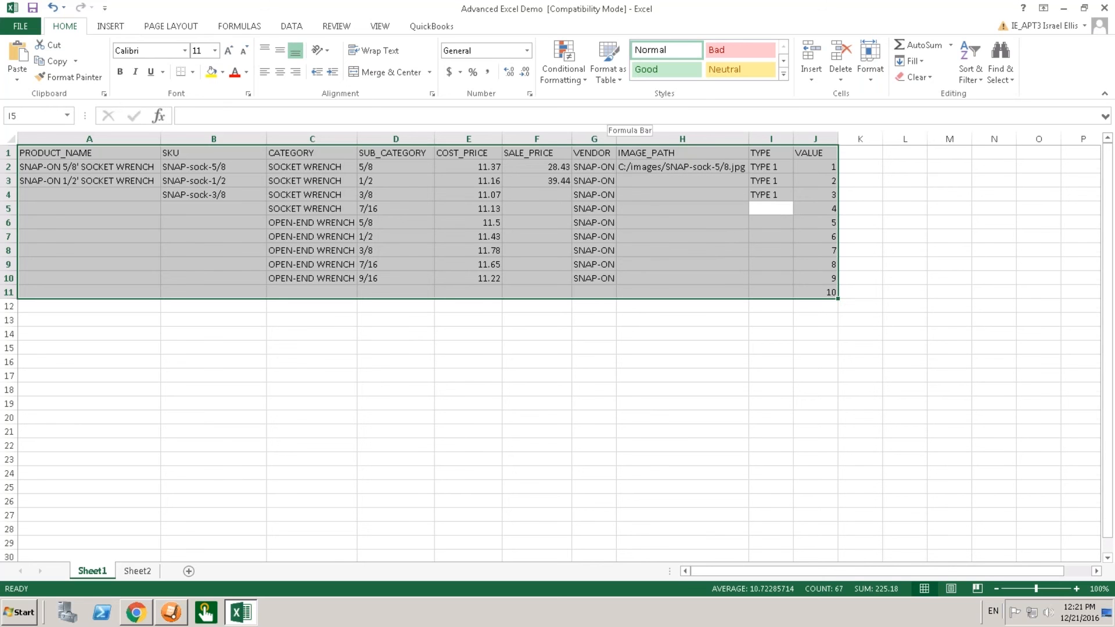
pyautogui.click(874, 86)
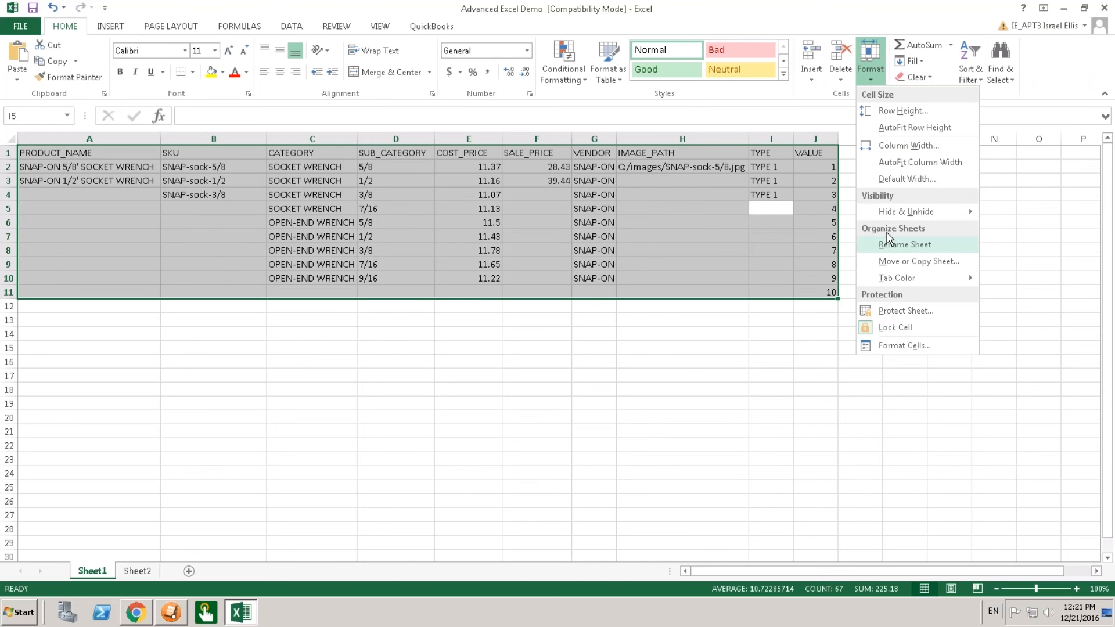
pyautogui.click(823, 98)
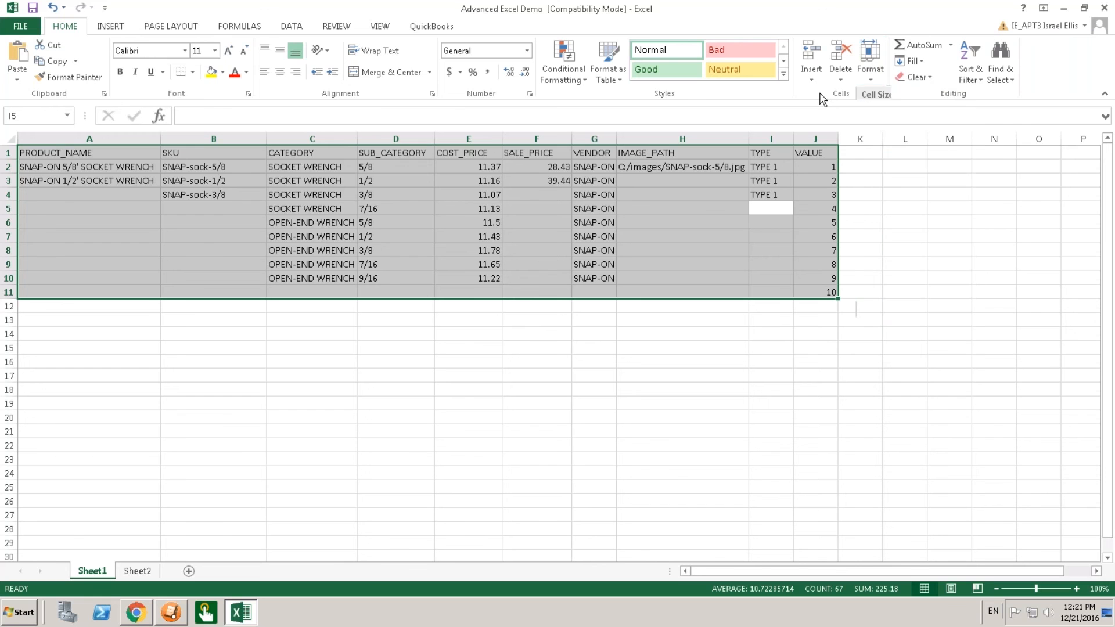
pyautogui.click(929, 79)
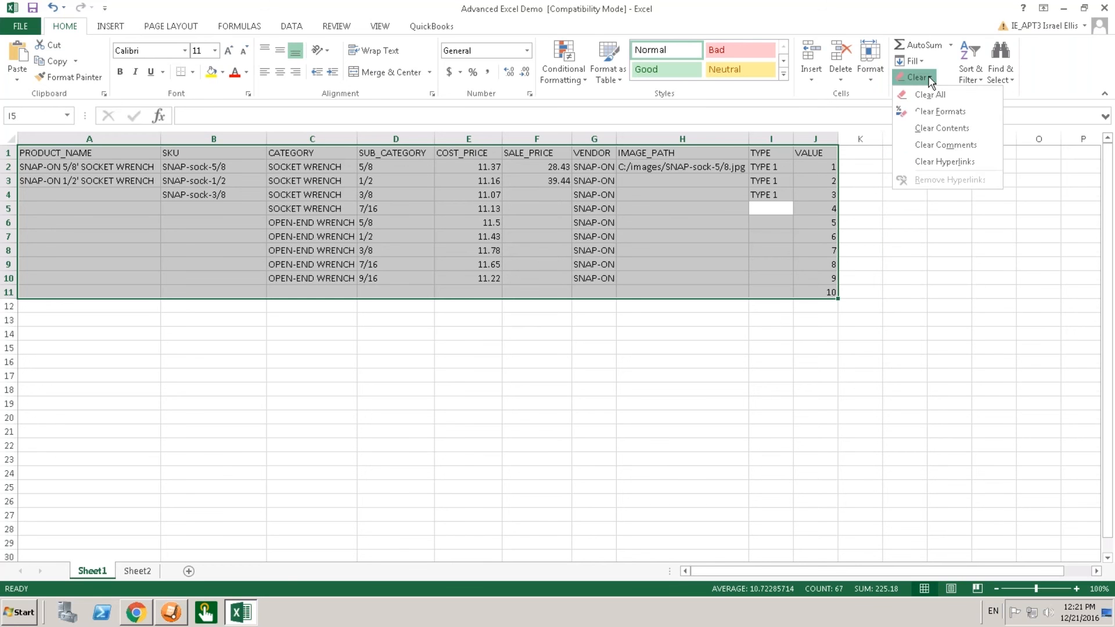
pyautogui.click(939, 111)
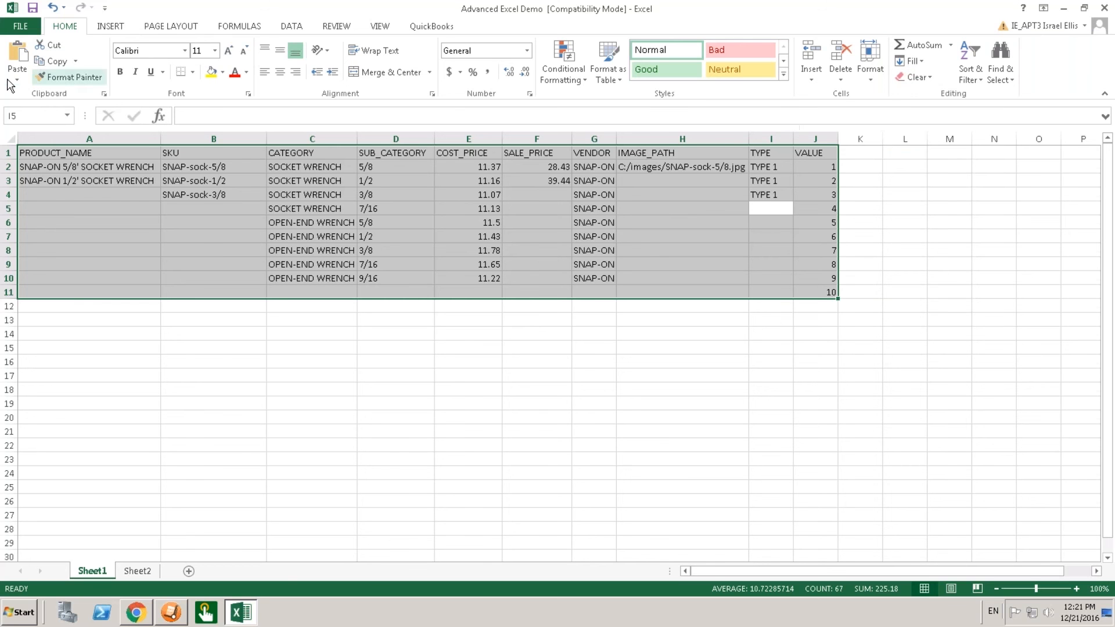
pyautogui.hotkey('ctrl', 'c')
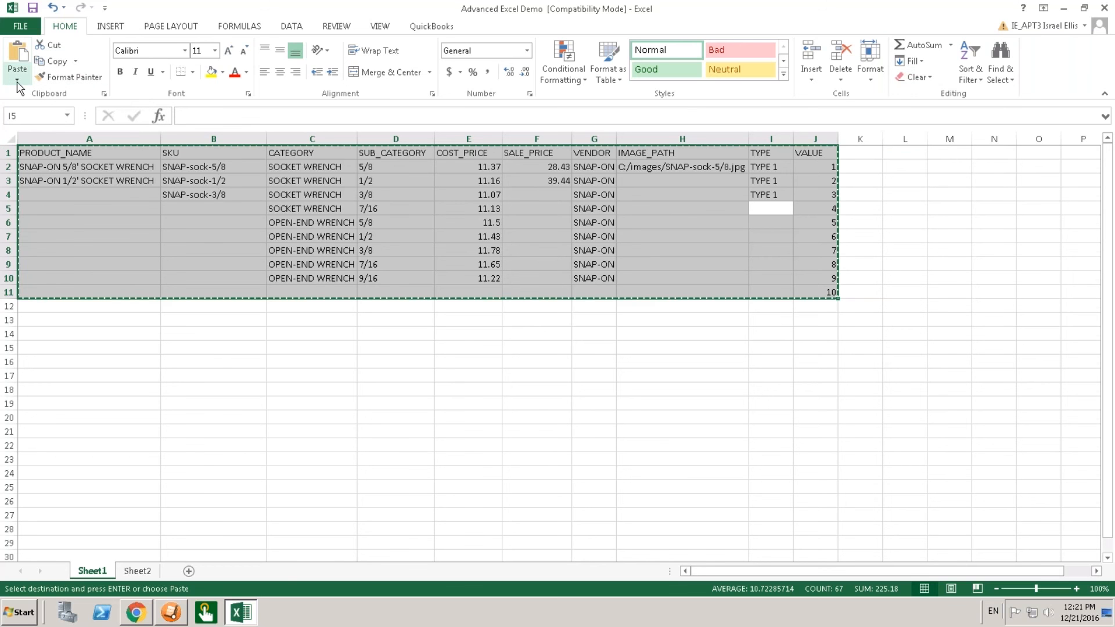
pyautogui.rightClick(158, 197)
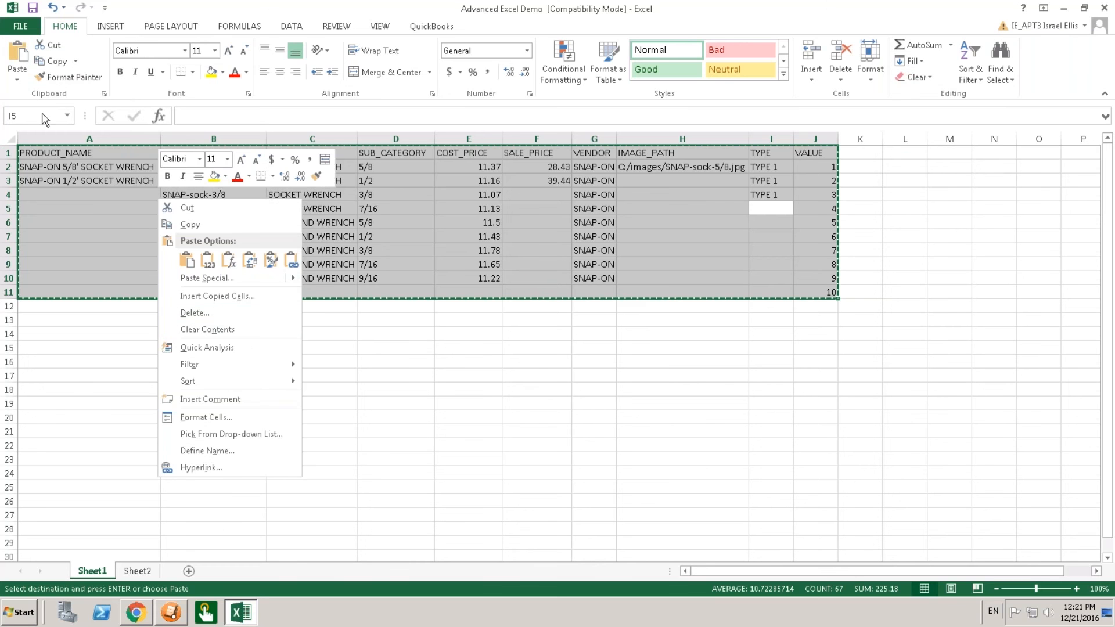
pyautogui.click(17, 80)
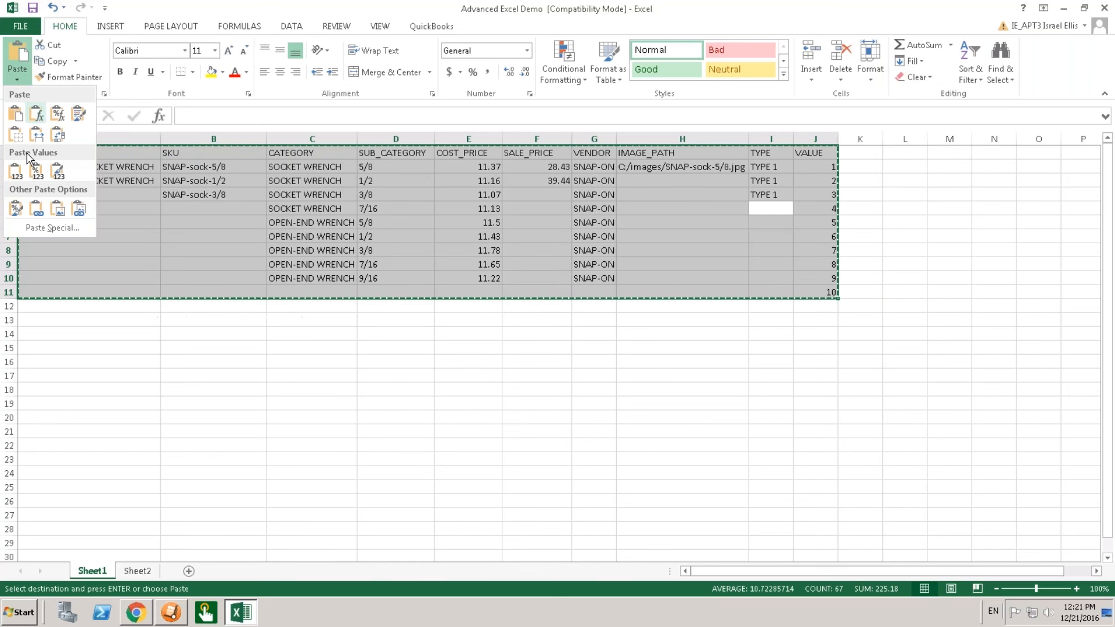
pyautogui.click(16, 170)
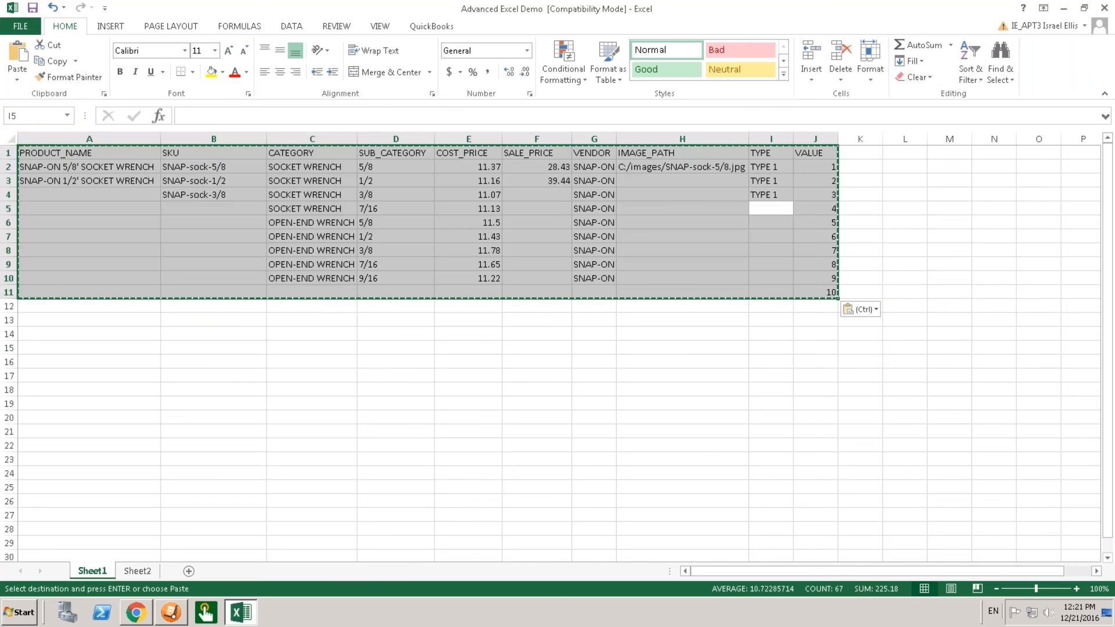
# Inspect the contents of the first product's IMAGE_PATH and TYPE cells to check for plain values instead of formulas.
pyautogui.click(645, 167)
pyautogui.press('Escape')
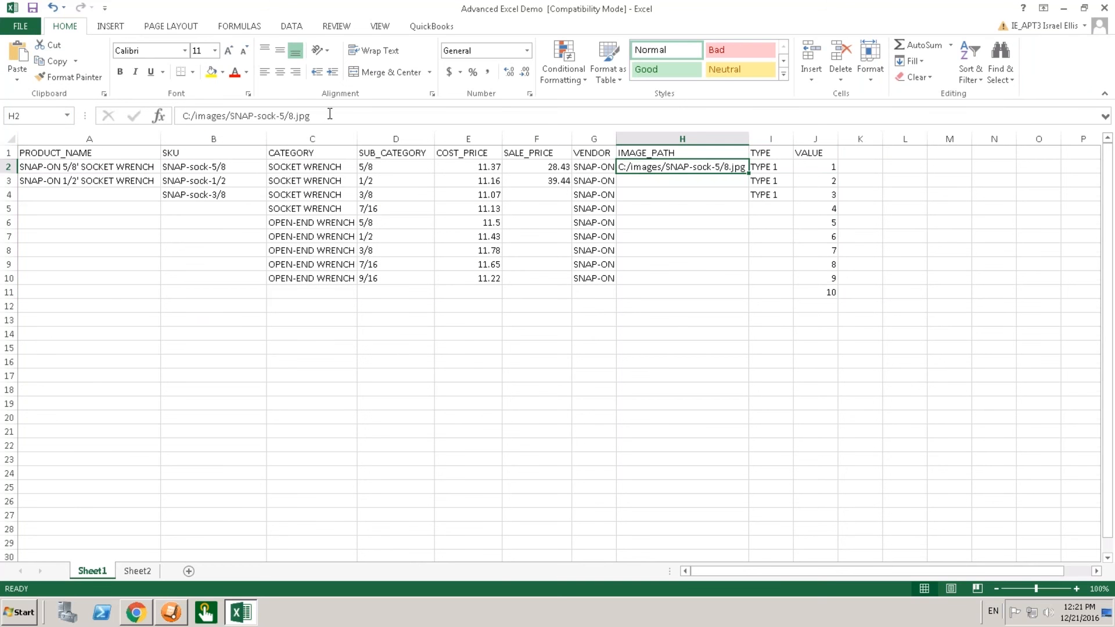
pyautogui.click(759, 168)
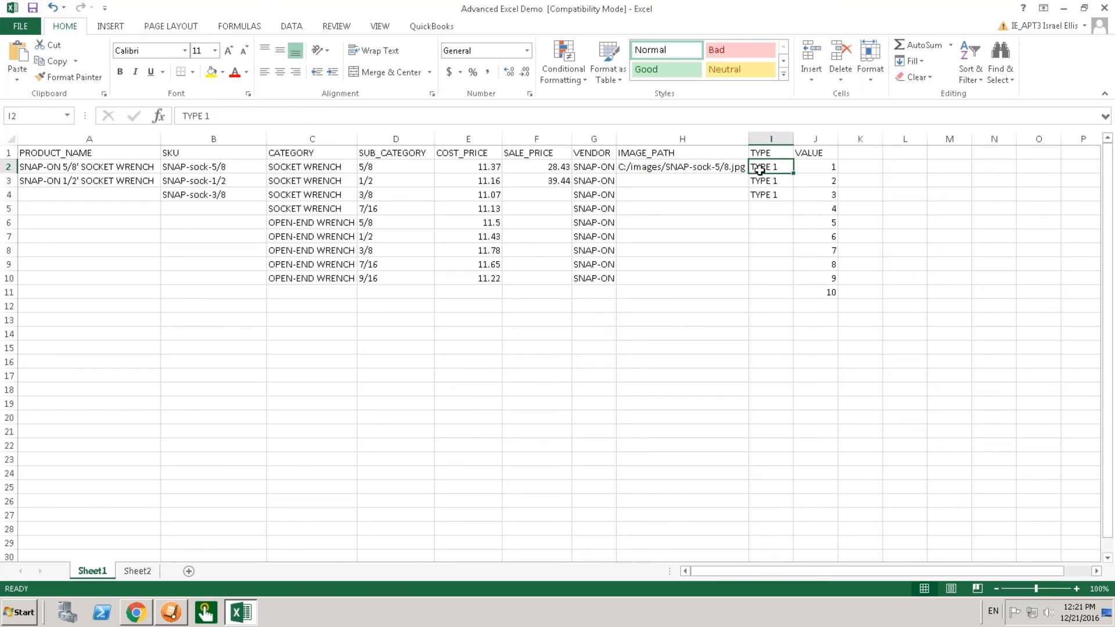
pyautogui.click(670, 166)
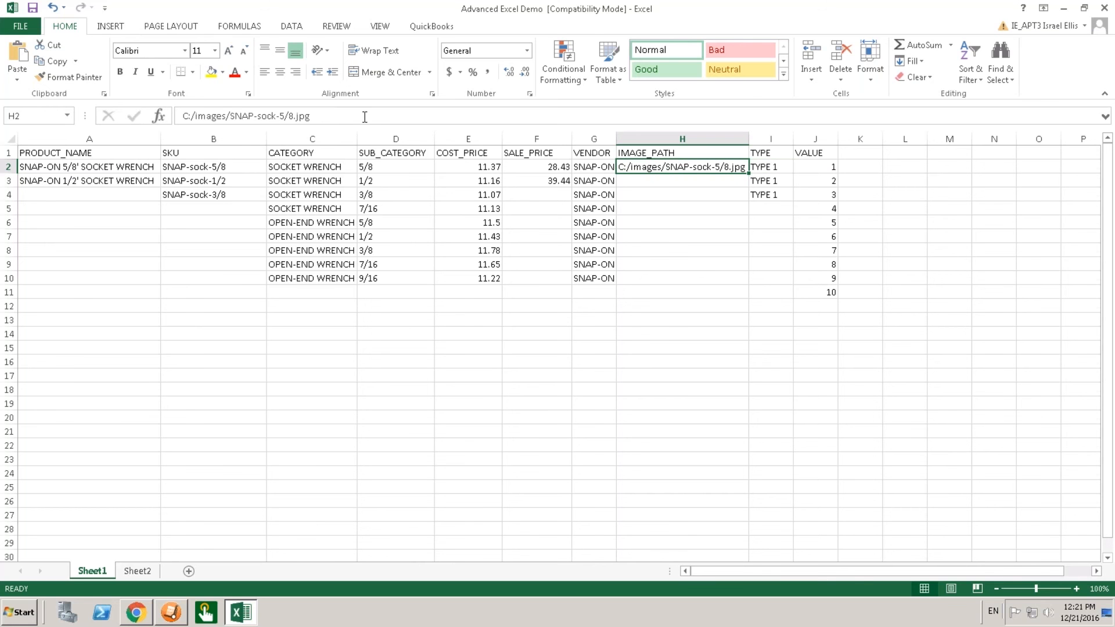
pyautogui.moveTo(351, 116); pyautogui.dragTo(157, 121)
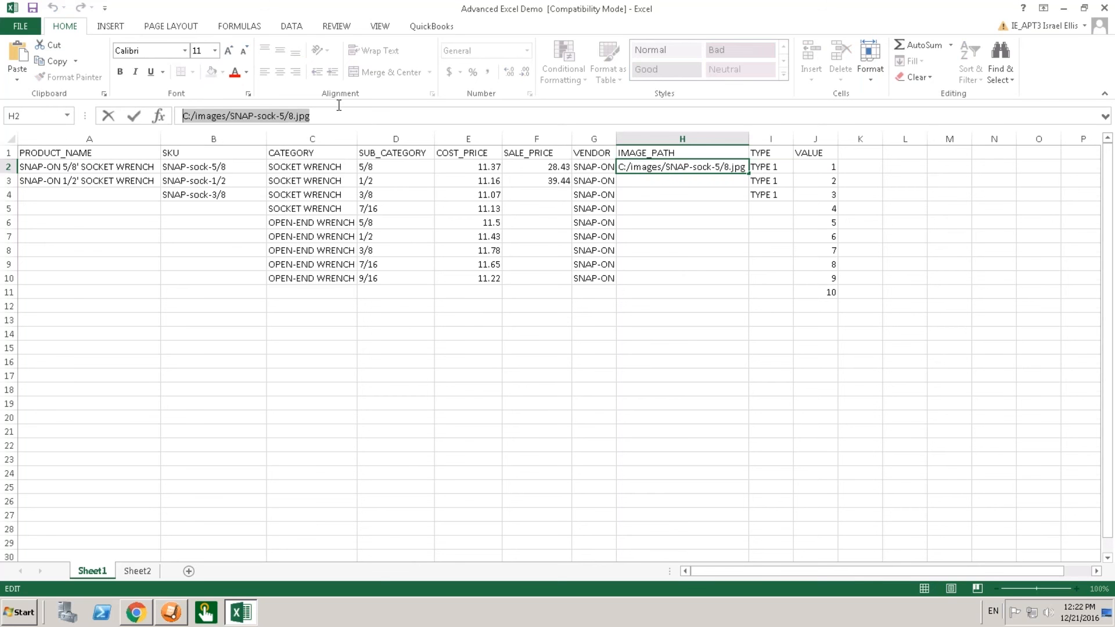
# Review the column headers in row 1, including PRODUCT_NAME, TYPE, VALUE, IMAGE_PATH, SALE_PRICE, COST_PRICE and SUB_CATEGORY.
pyautogui.click(135, 156)
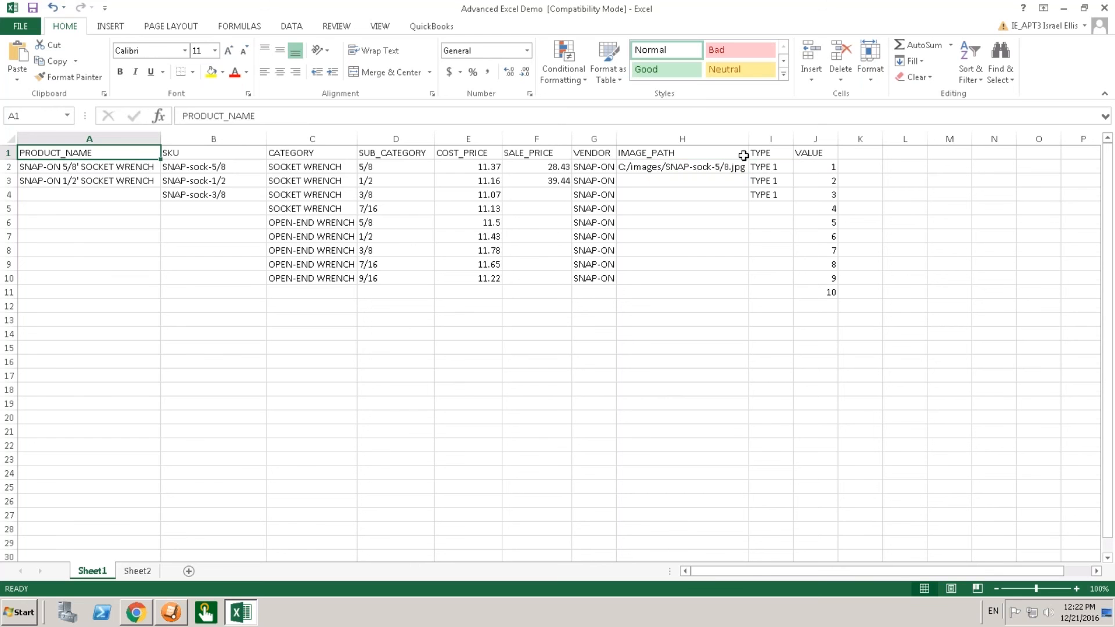
pyautogui.click(774, 155)
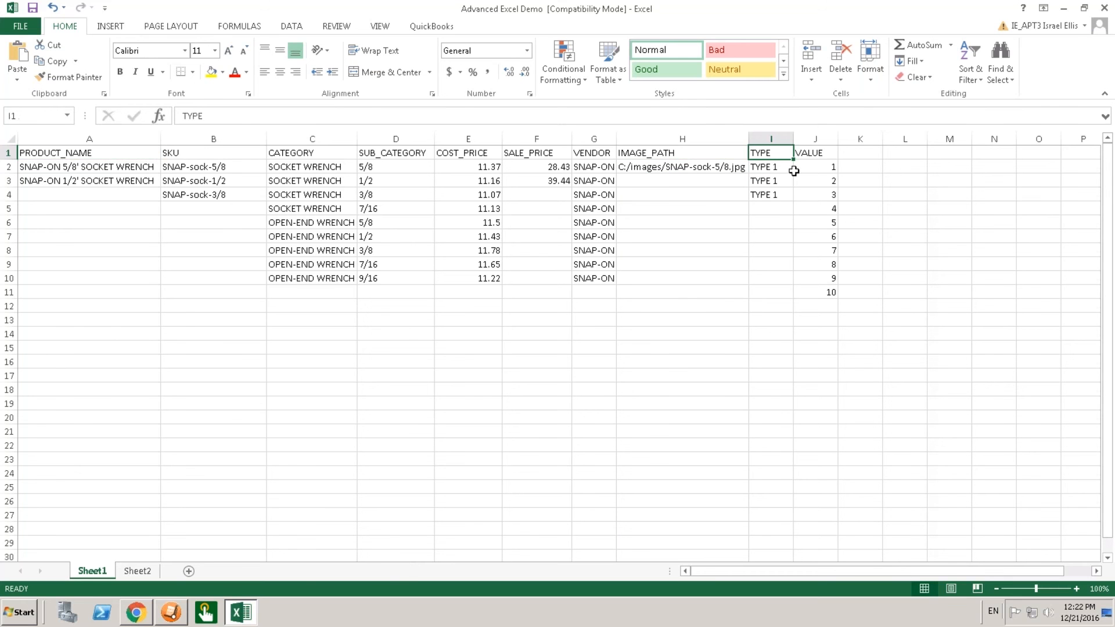
pyautogui.click(816, 155)
pyautogui.press('Left')
pyautogui.click(672, 156)
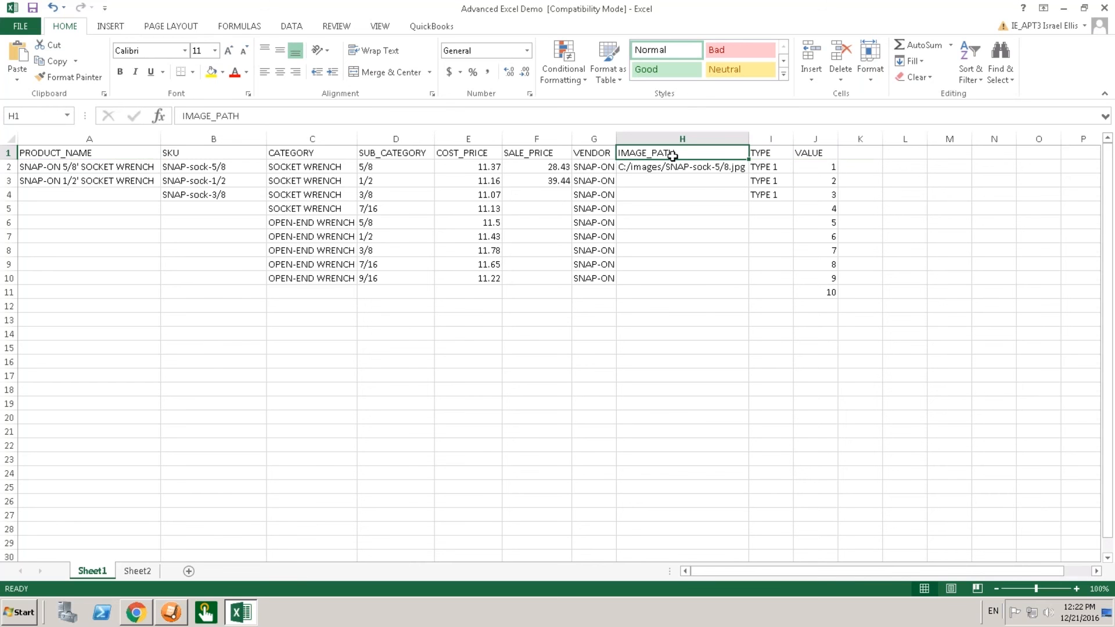
pyautogui.click(523, 156)
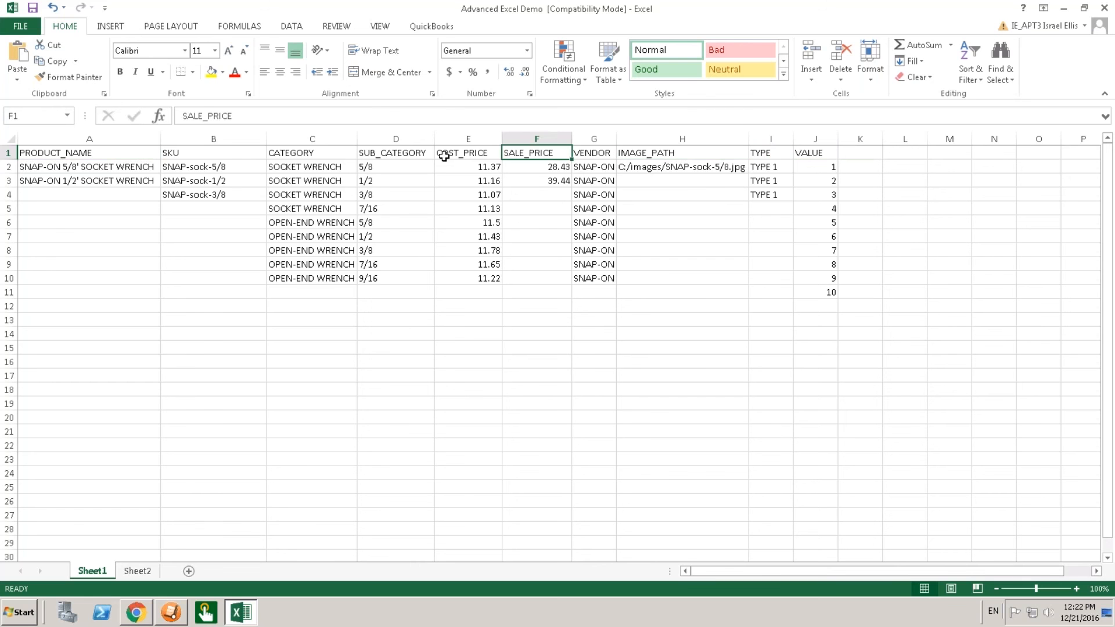
pyautogui.click(444, 155)
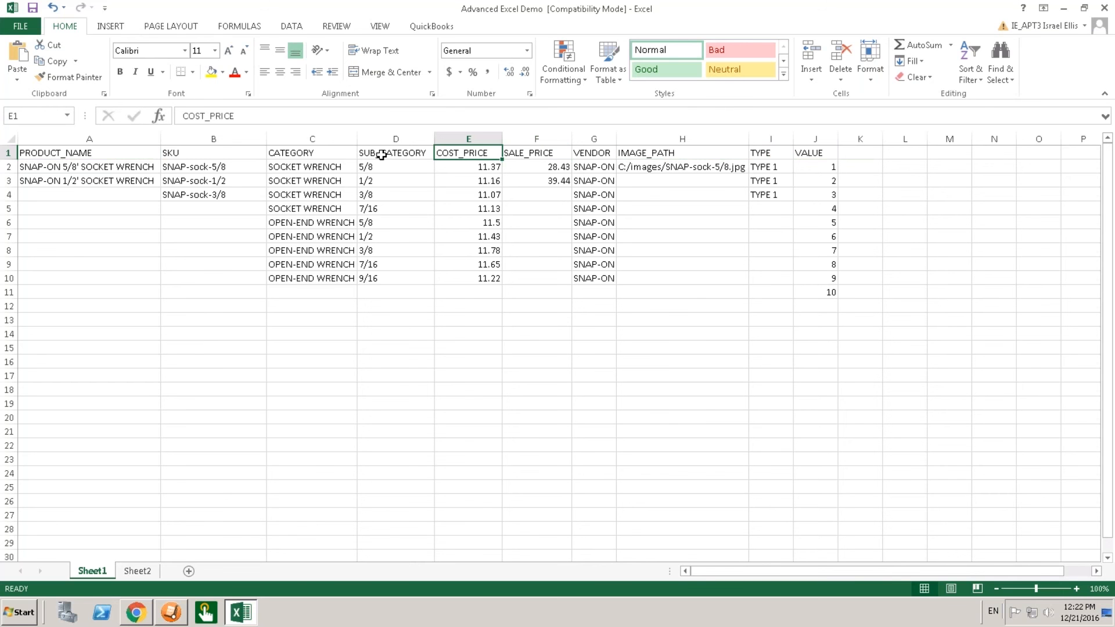
pyautogui.click(382, 155)
pyautogui.click(505, 155)
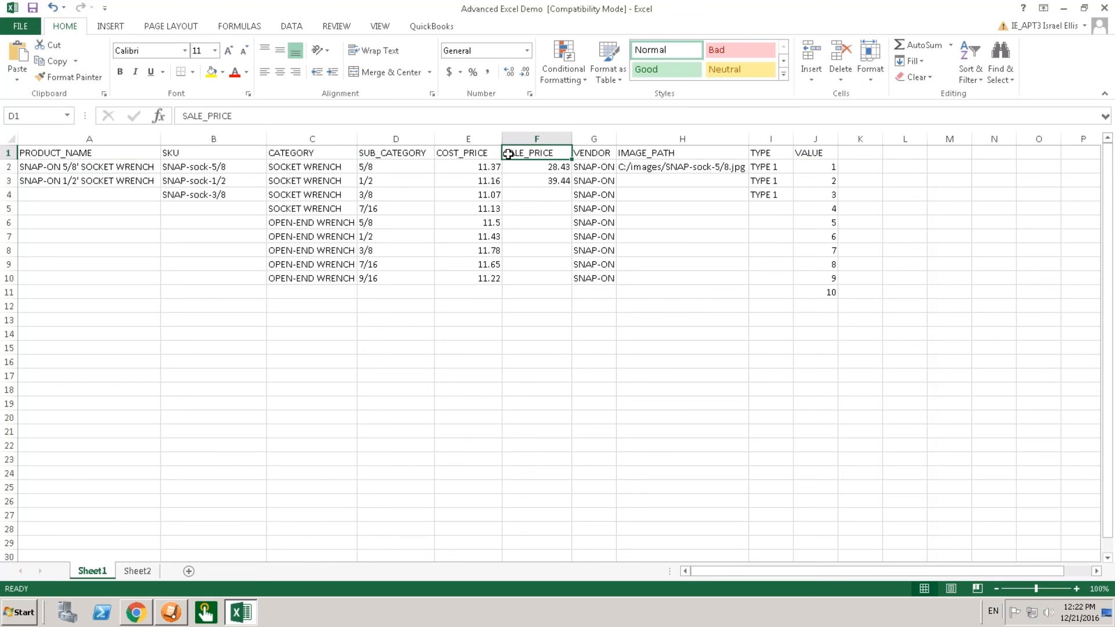
pyautogui.click(390, 158)
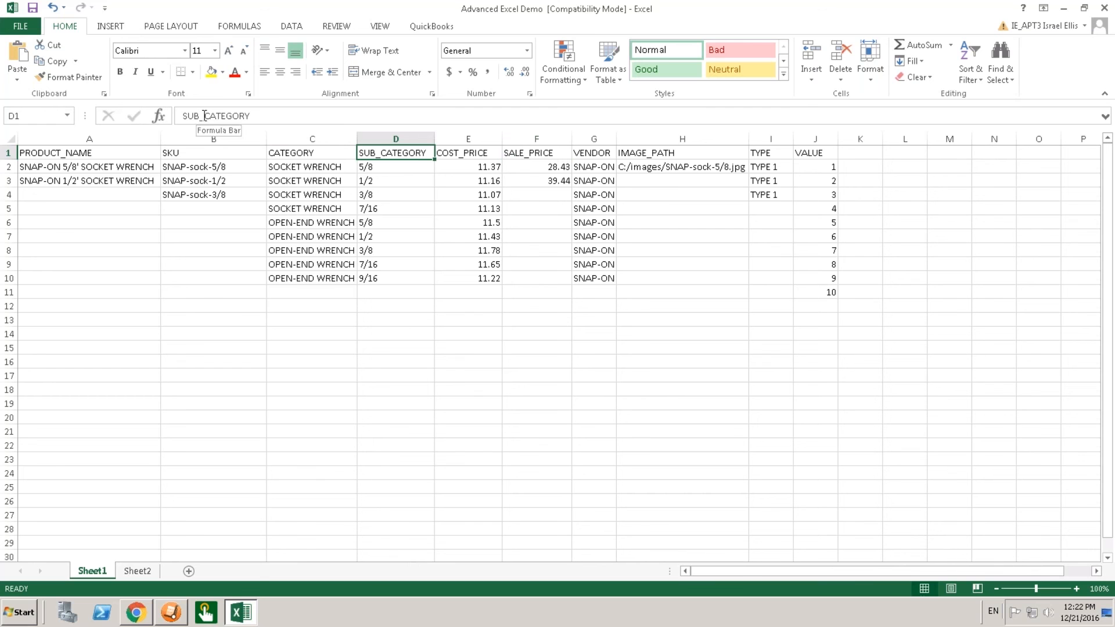
# Paste the SKU from B2 into J2, recopy J2, and set J2 back to 1.
pyautogui.moveTo(199, 116); pyautogui.dragTo(205, 116)
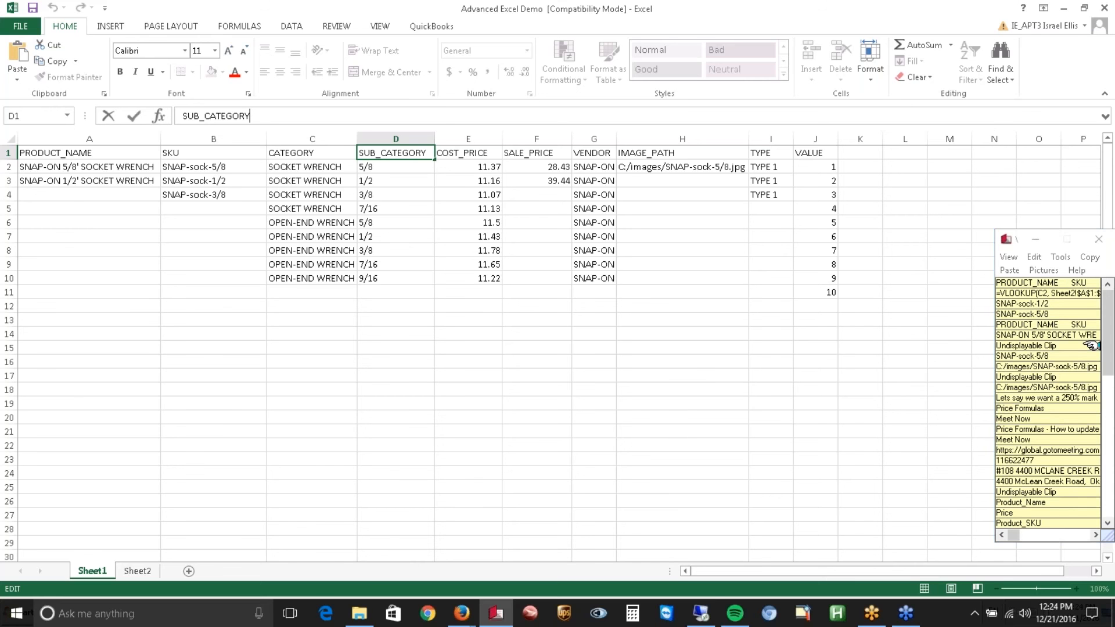
pyautogui.click(216, 170)
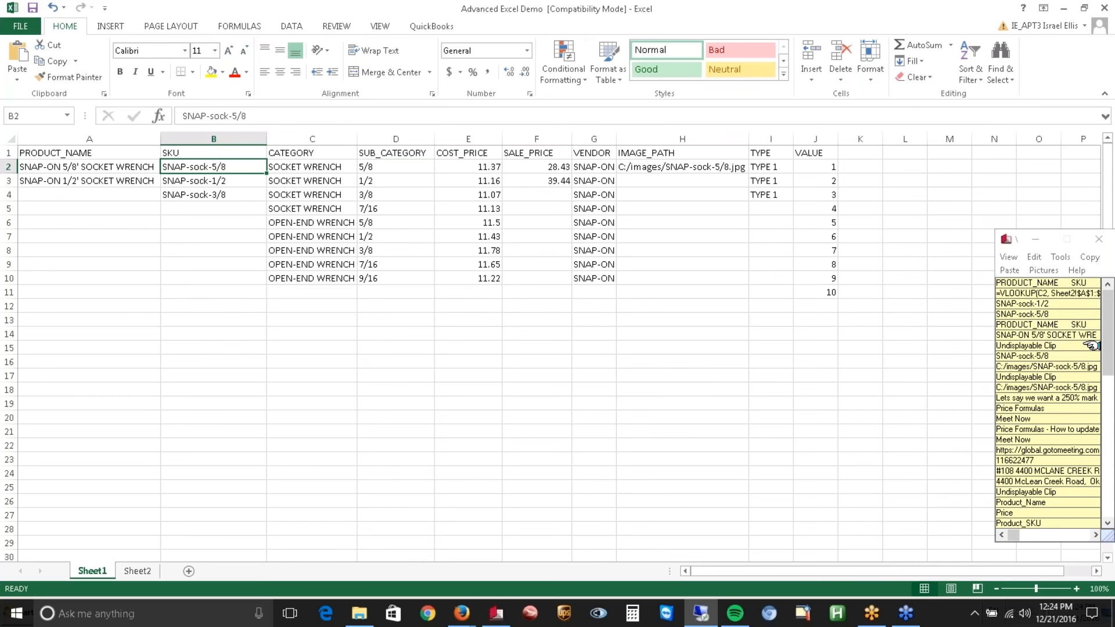
pyautogui.hotkey('ctrl', 'c')
pyautogui.click(830, 169)
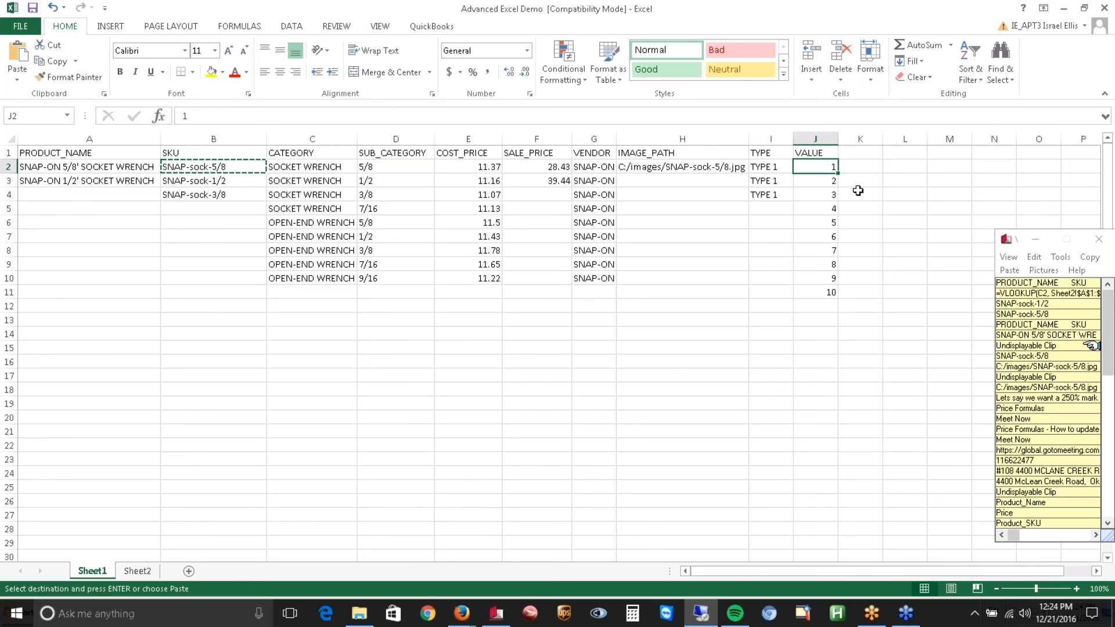
pyautogui.hotkey('ctrl', 'v')
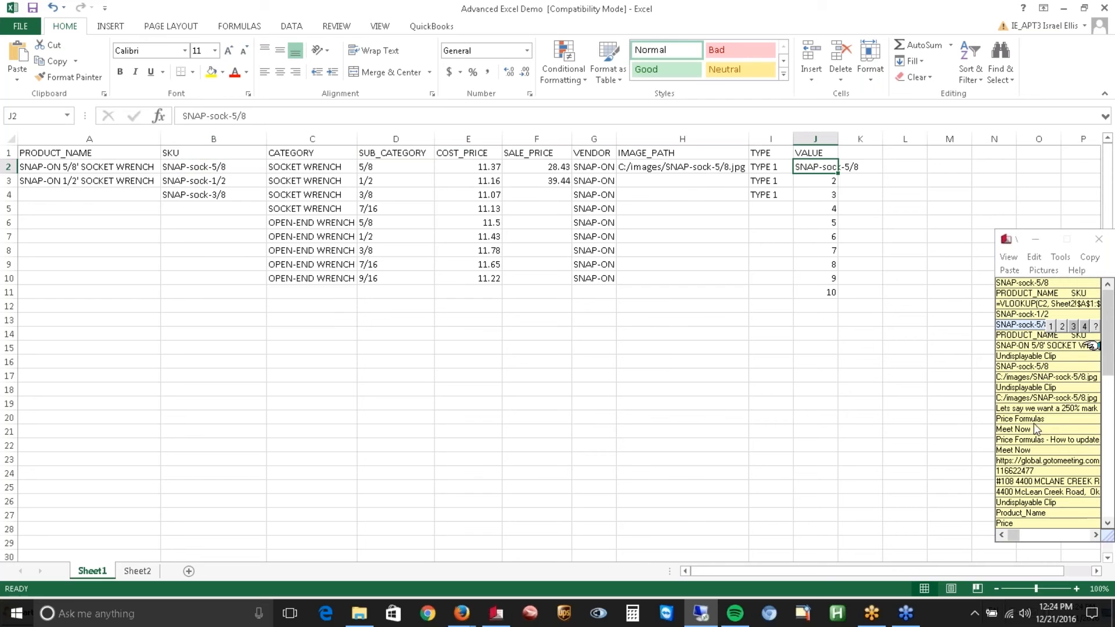
pyautogui.hotkey('ctrl', 'c')
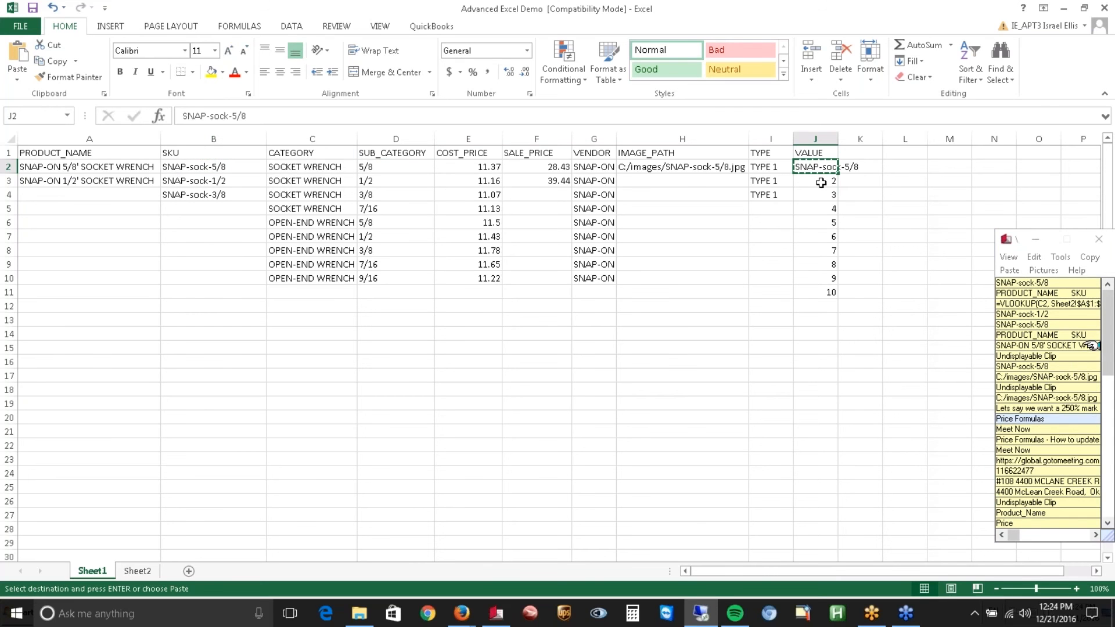
pyautogui.write('1')
pyautogui.press('Return')
# Delete the newest Undisplayable Clip entry from the clipboard manager's history.
pyautogui.click(821, 169)
pyautogui.click(1092, 283)
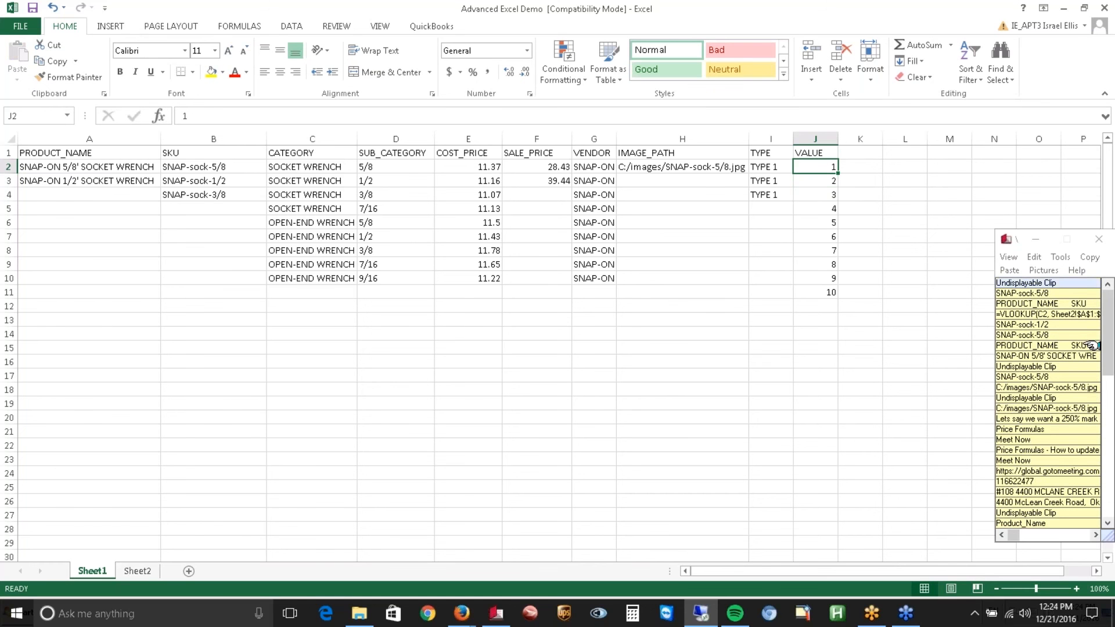
pyautogui.rightClick(1007, 283)
pyautogui.click(912, 385)
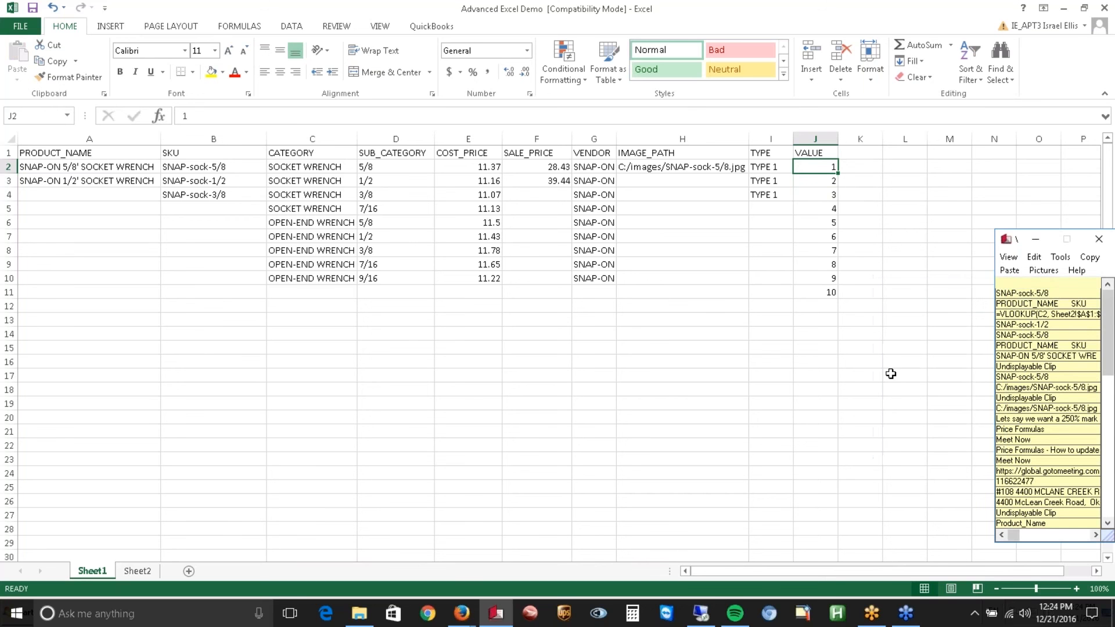
# Copy cells J2, B3 and J3 in turn to add each one to the clipboard history.
pyautogui.click(815, 168)
pyautogui.hotkey('ctrl', 'c')
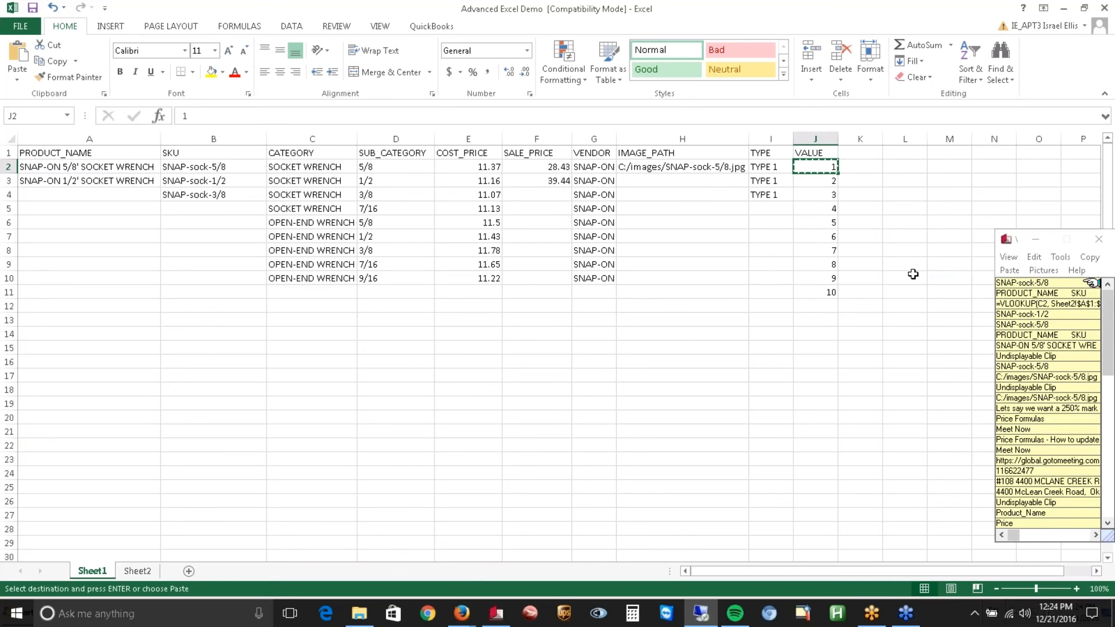
pyautogui.click(819, 181)
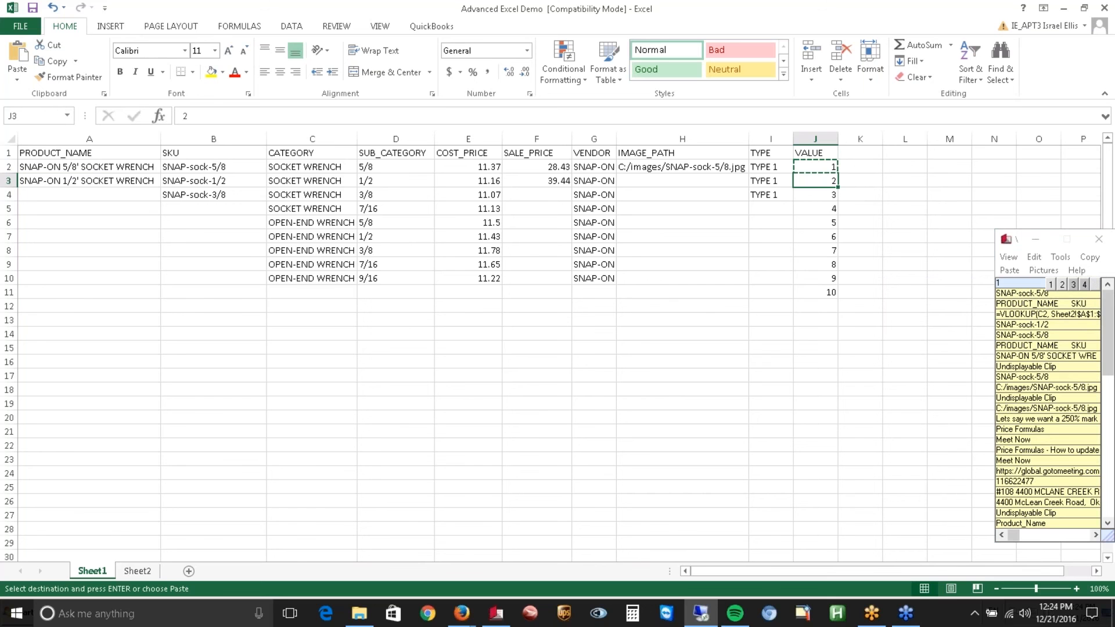
pyautogui.click(215, 182)
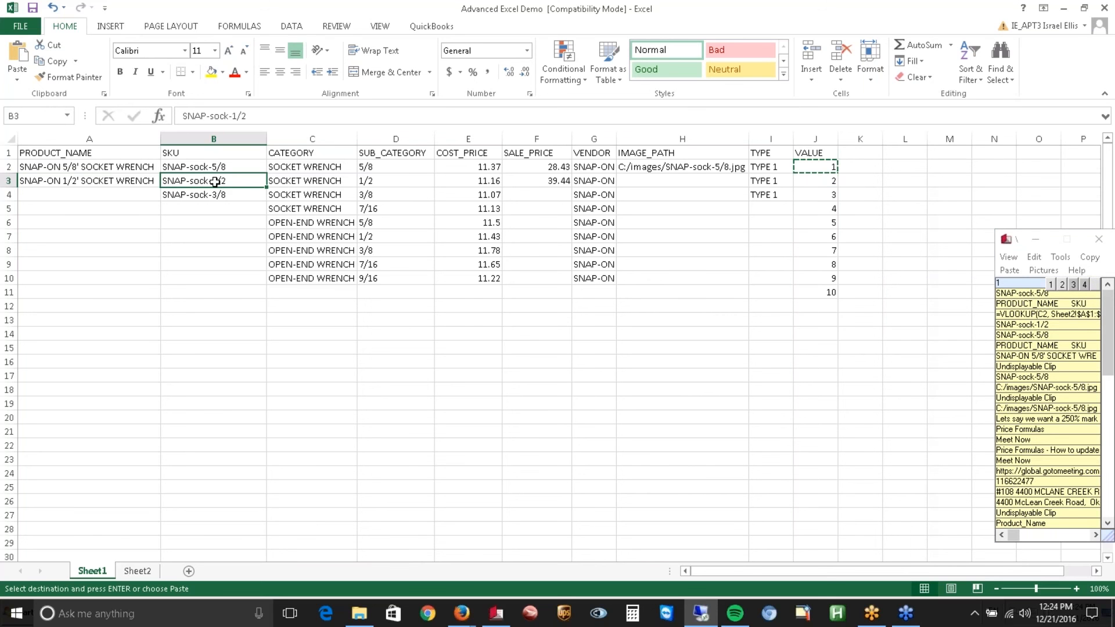
pyautogui.hotkey('ctrl', 'c')
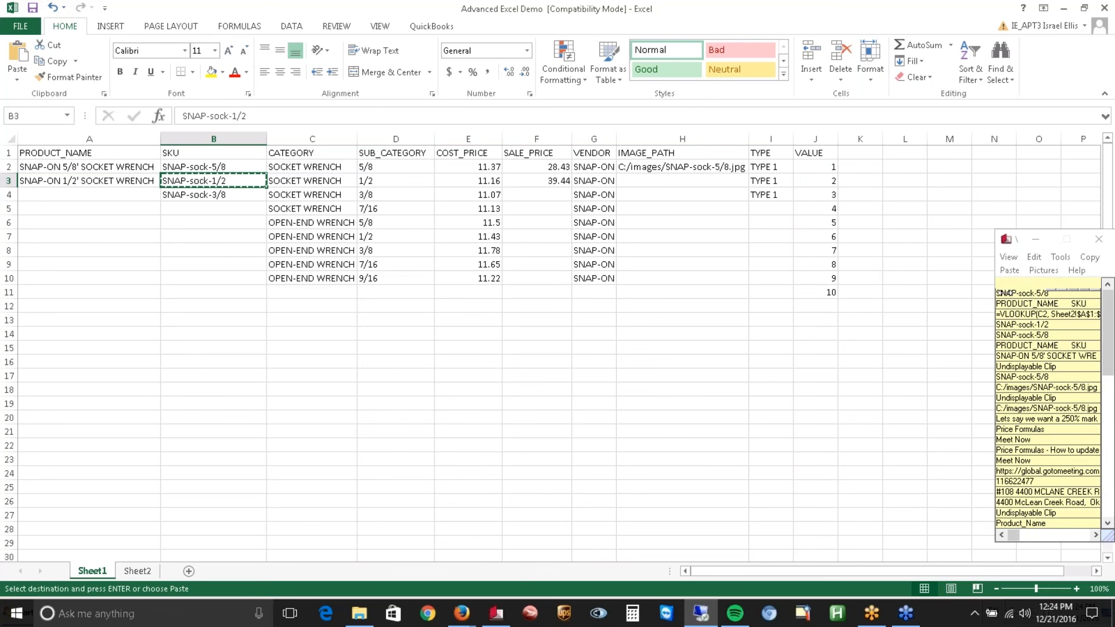
pyautogui.click(818, 182)
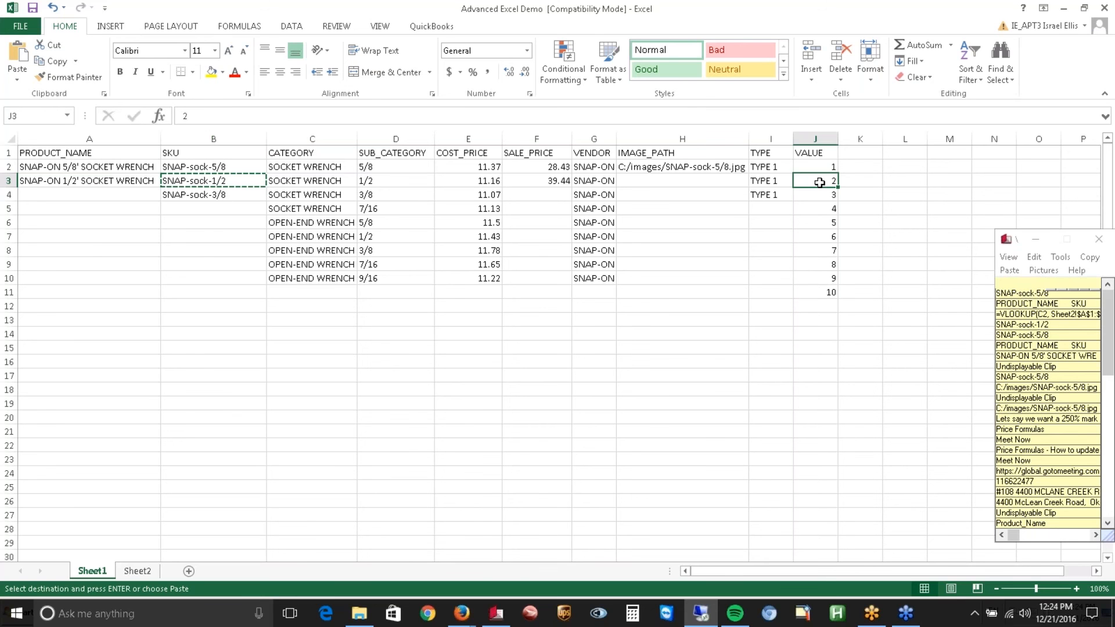
pyautogui.hotkey('ctrl', 'c')
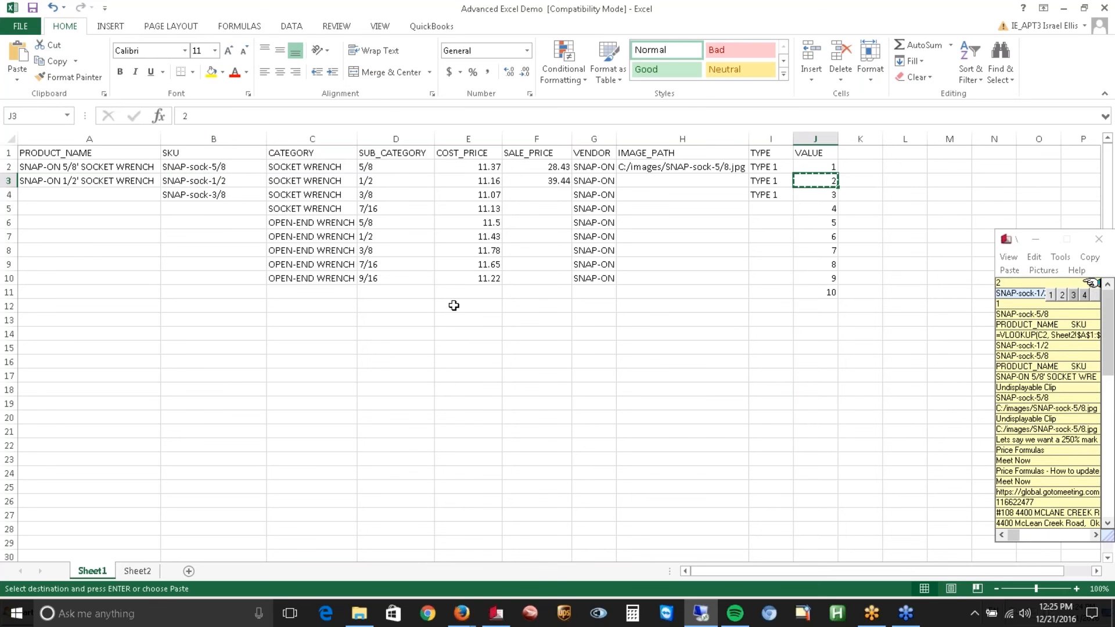
pyautogui.click(453, 305)
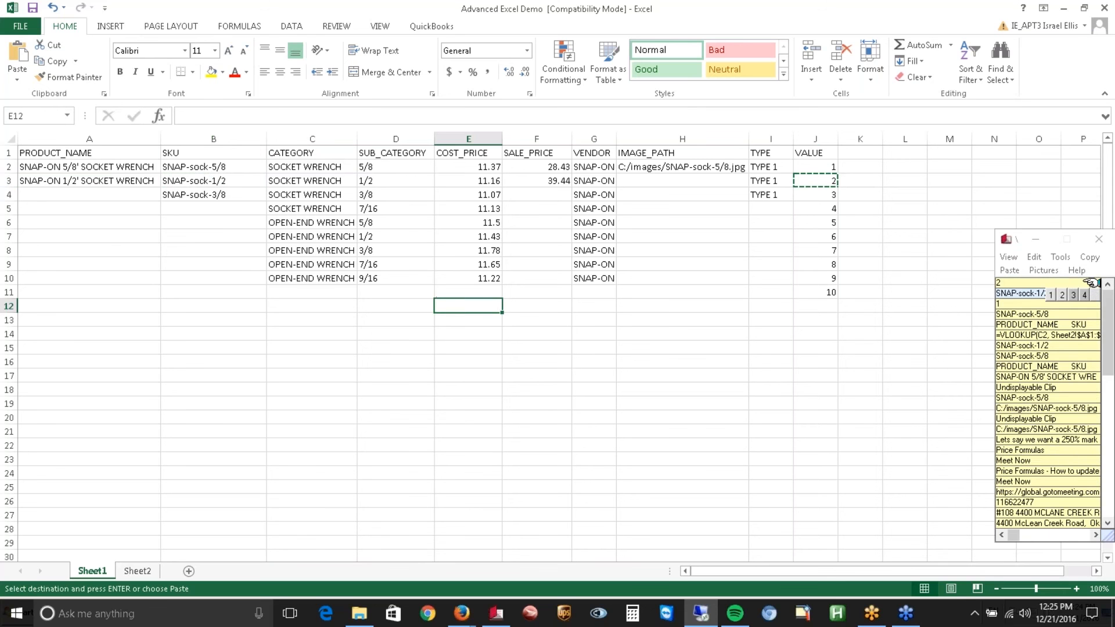
pyautogui.click(260, 118)
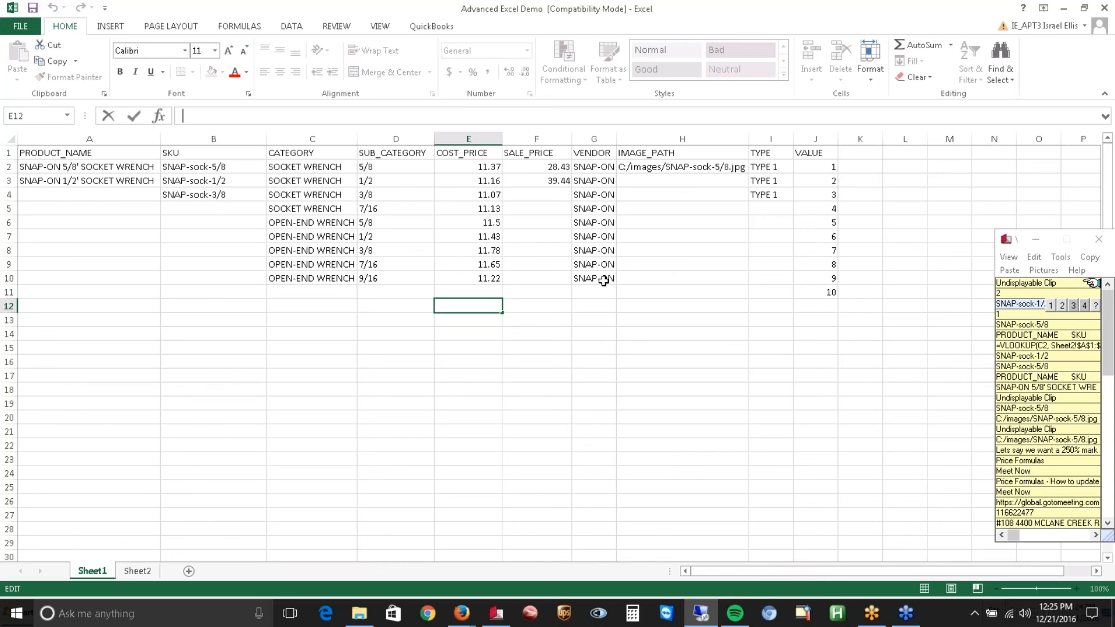
pyautogui.click(522, 305)
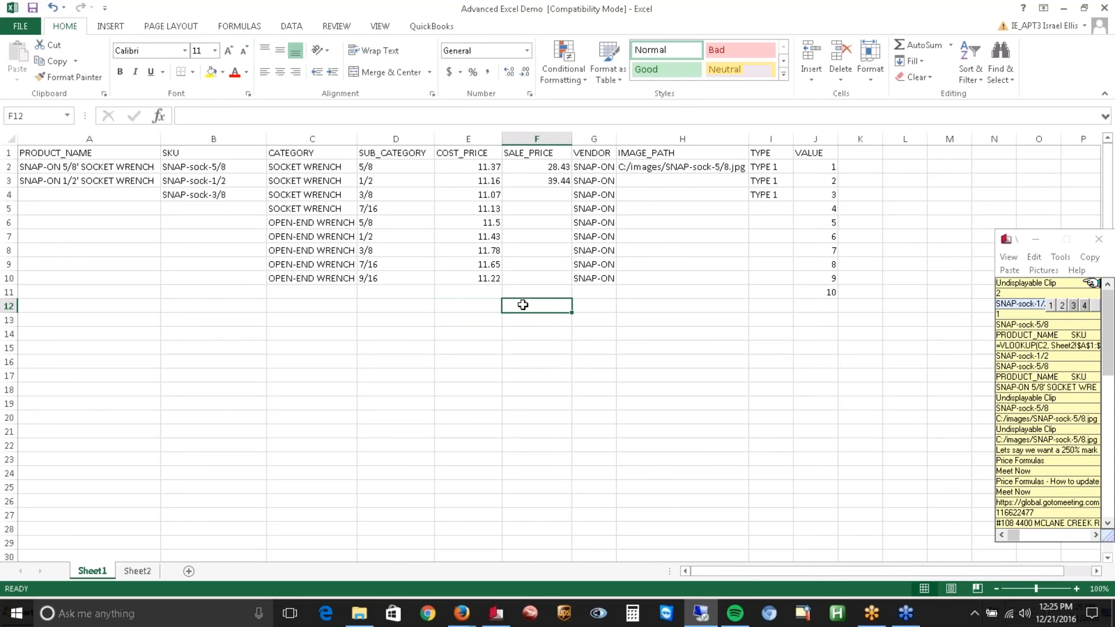
pyautogui.click(183, 116)
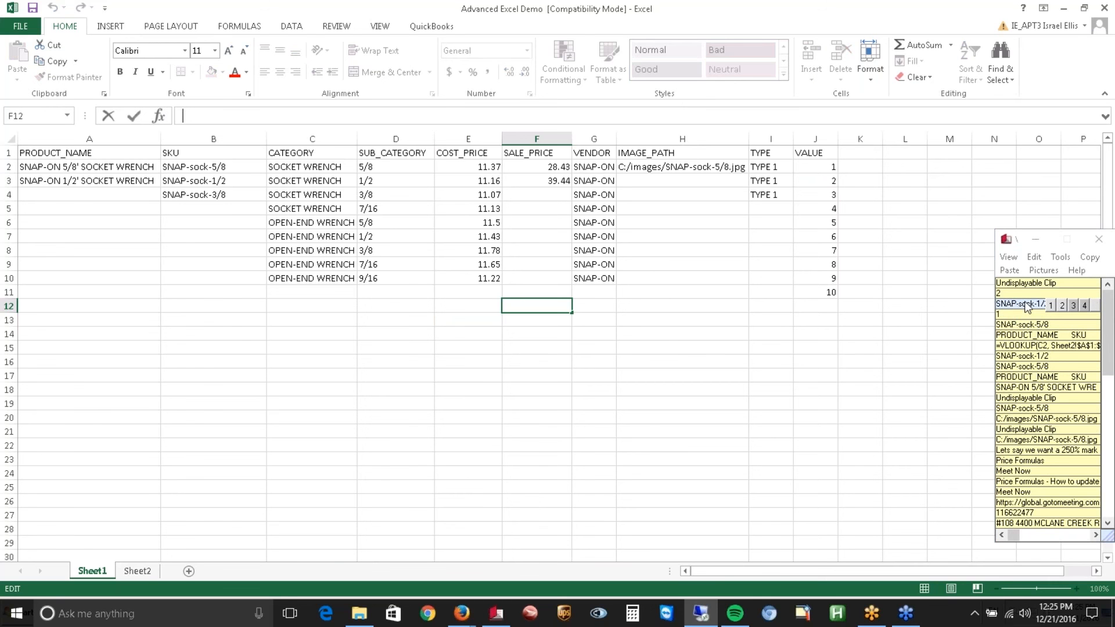
pyautogui.write('v')
pyautogui.press('BackSpace')
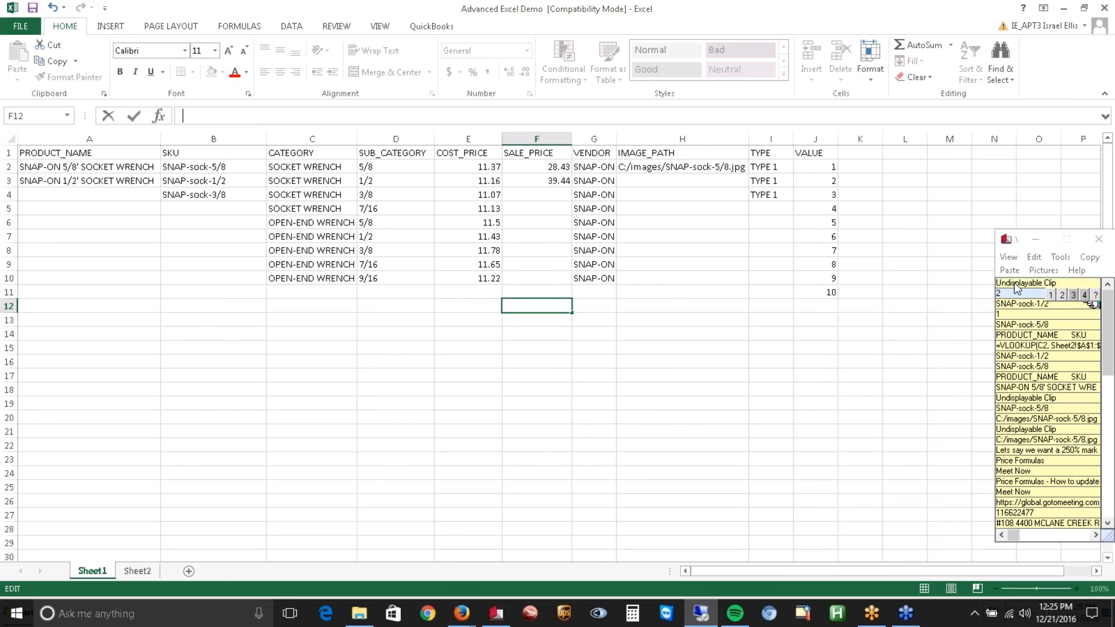
pyautogui.moveTo(1013, 295)
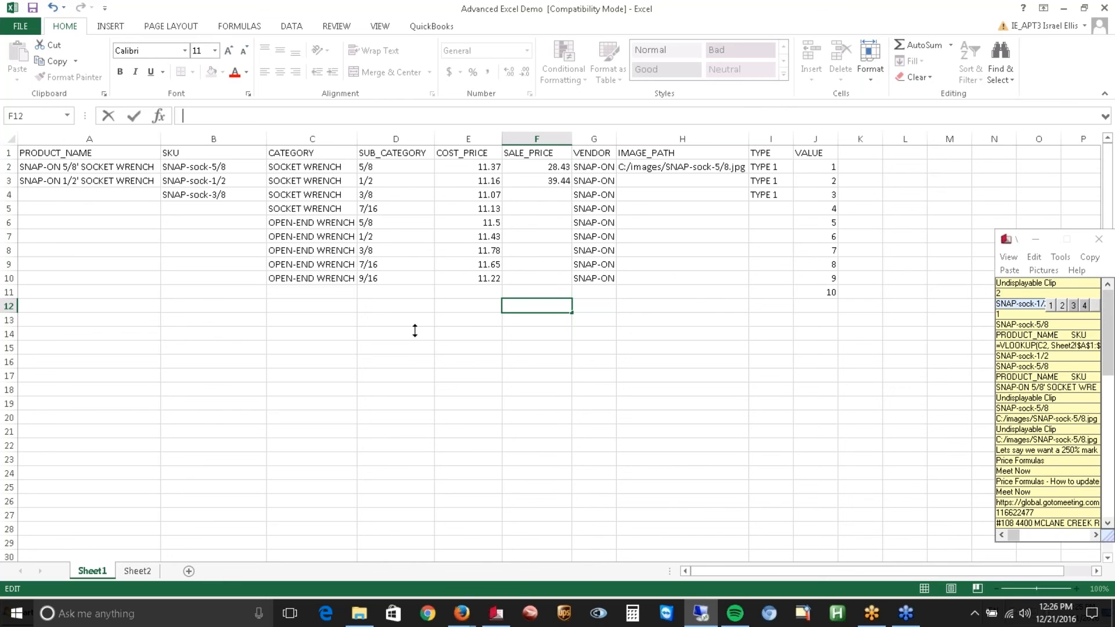
pyautogui.click(676, 232)
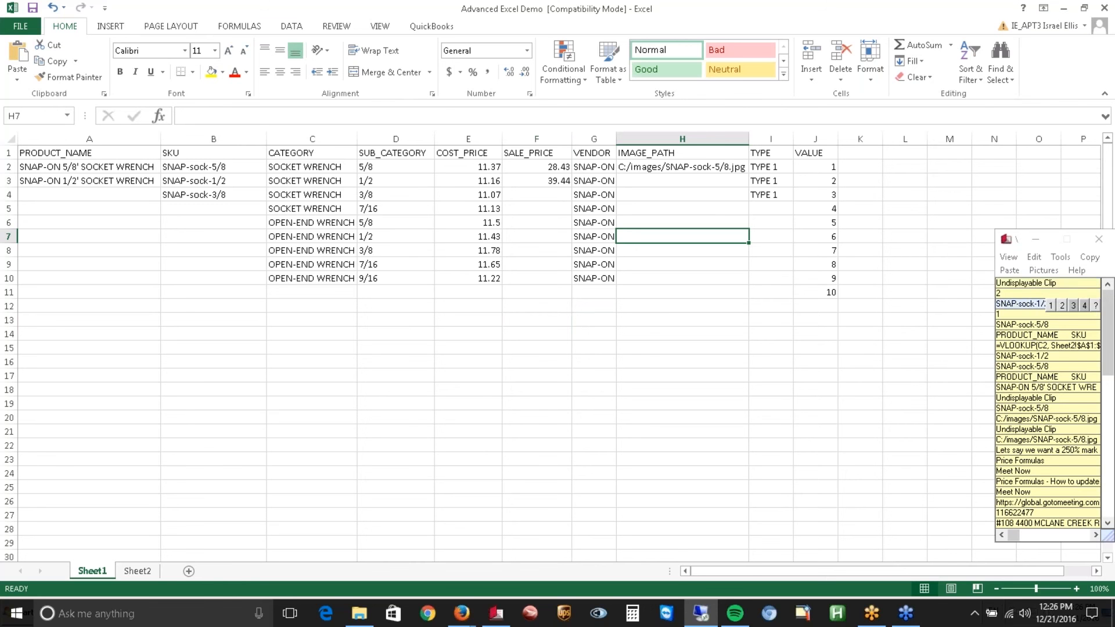
# Delete the newest Undisplayable Clip entry, and minimise the clipboard manager and the Active Window Info window.
pyautogui.rightClick(1023, 281)
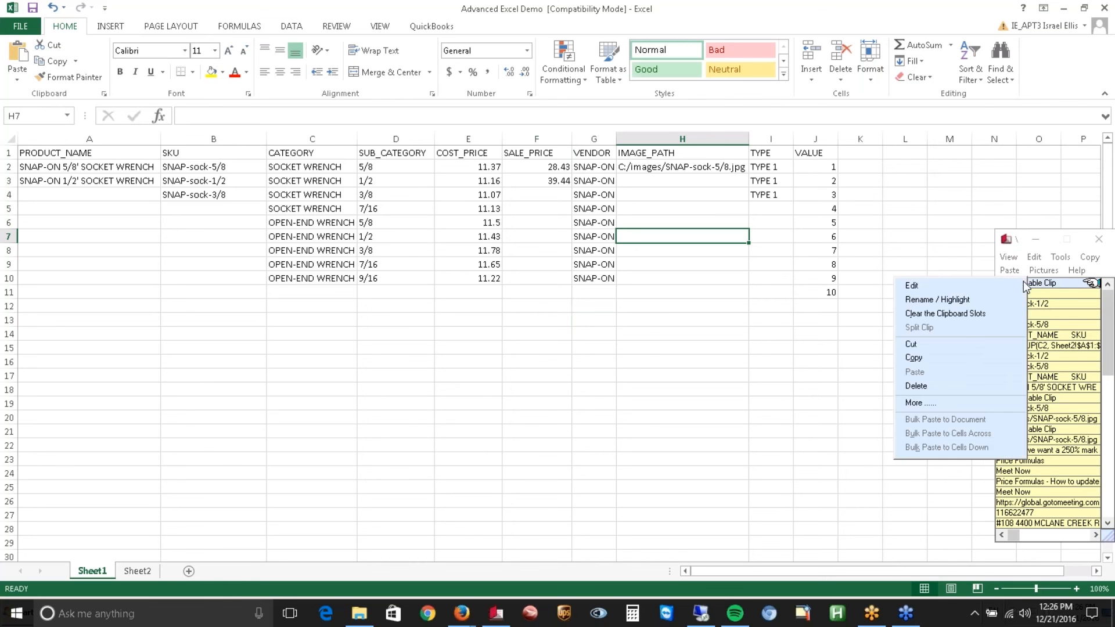
pyautogui.click(936, 386)
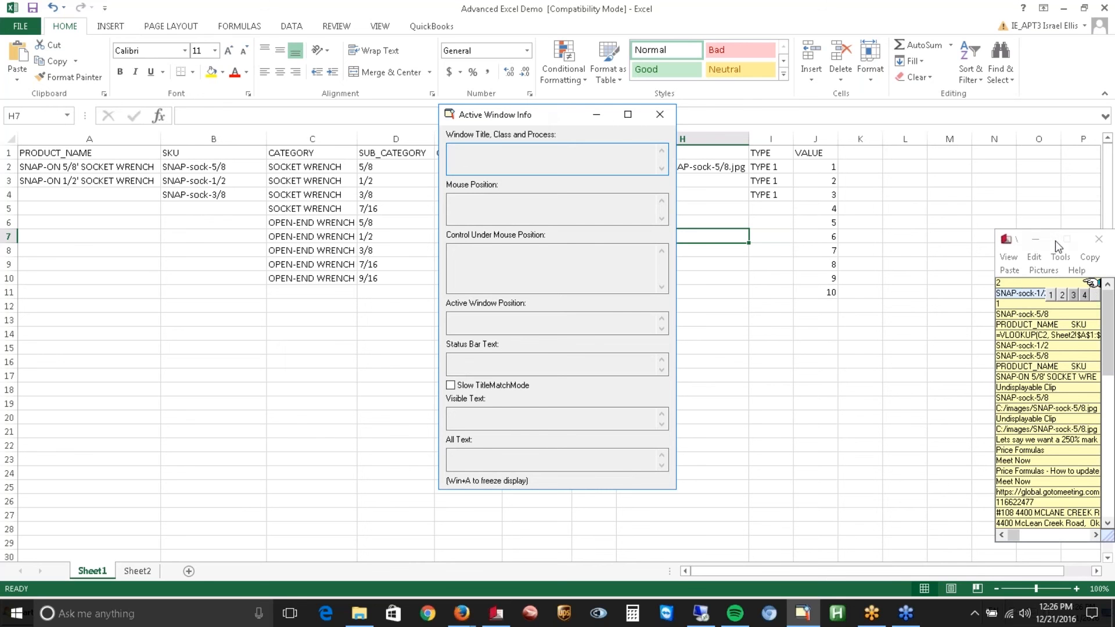
pyautogui.click(1037, 241)
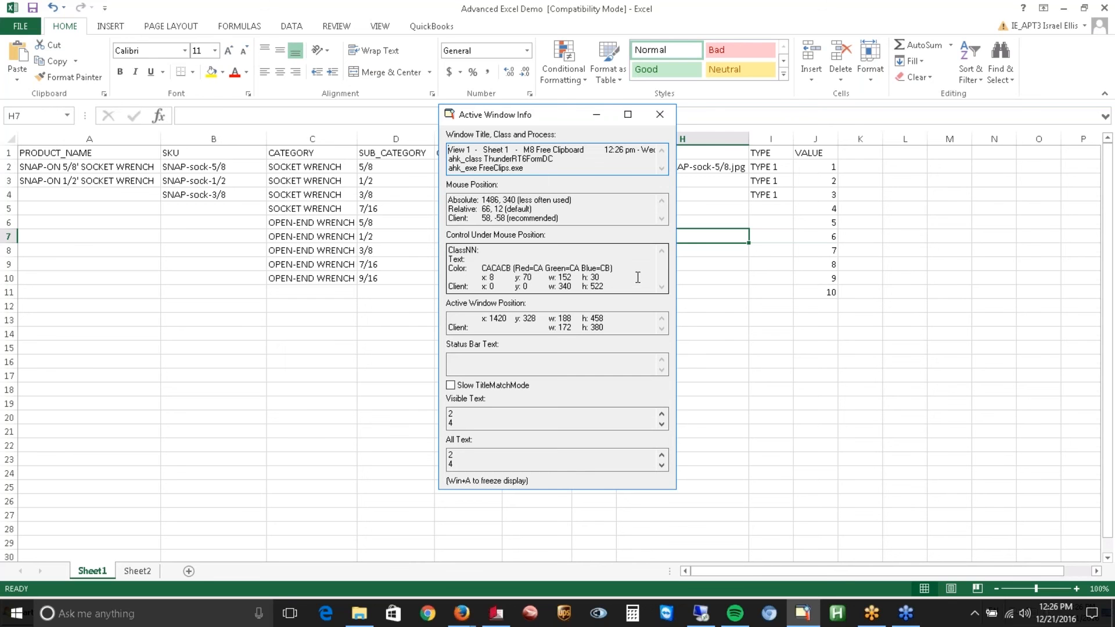
pyautogui.click(595, 117)
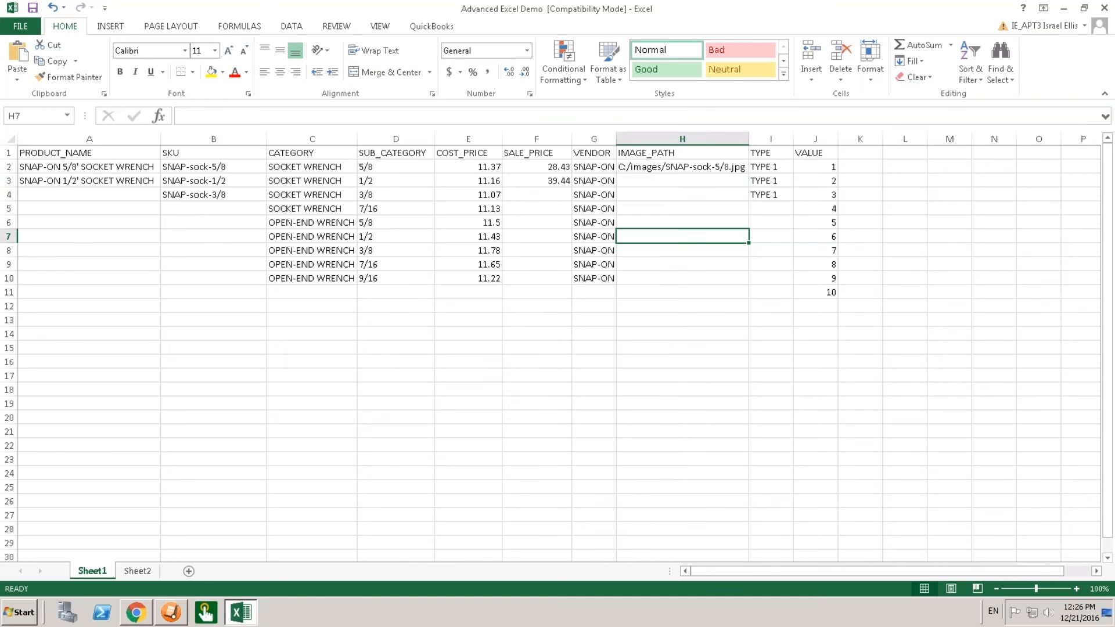
# Minimise the workbook and the browser, switch to AdvancePro, and open the full product list.
pyautogui.click(1064, 9)
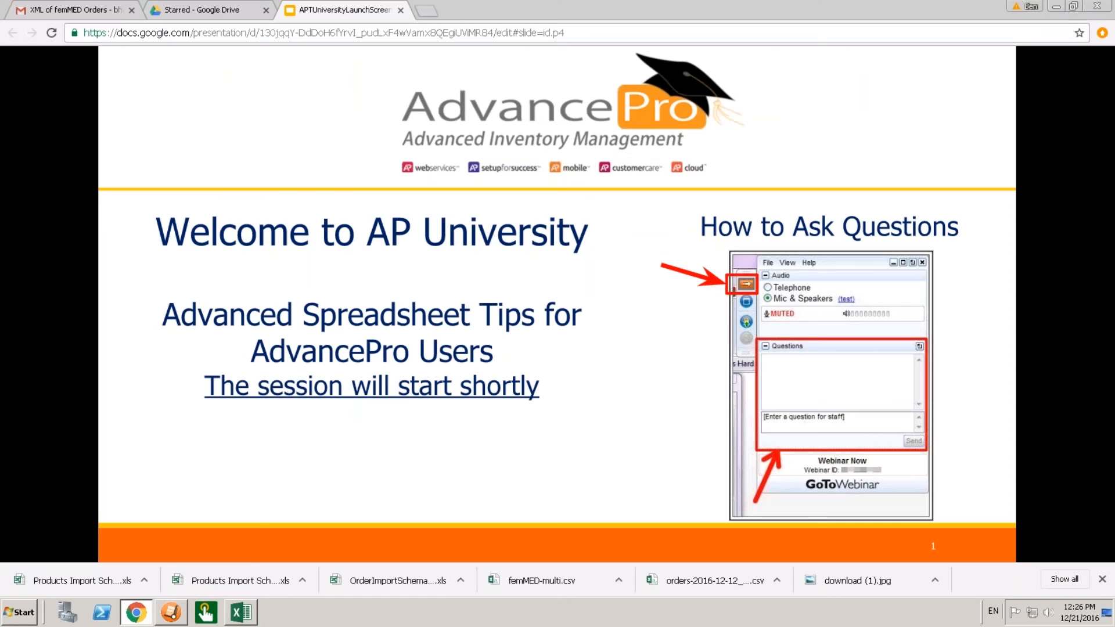
pyautogui.click(1058, 11)
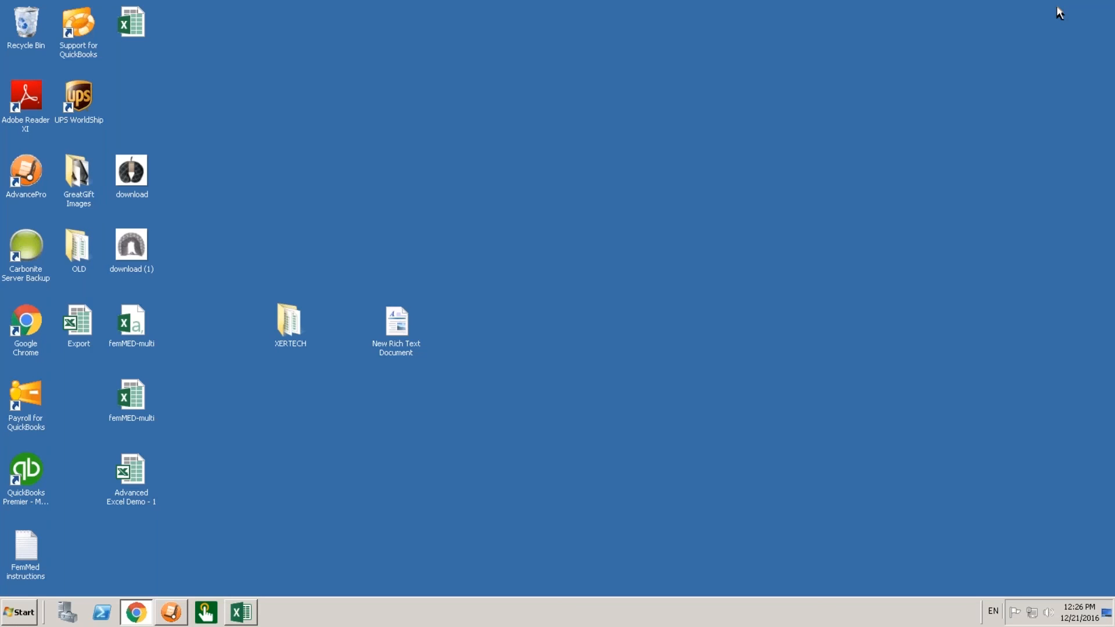
pyautogui.click(181, 617)
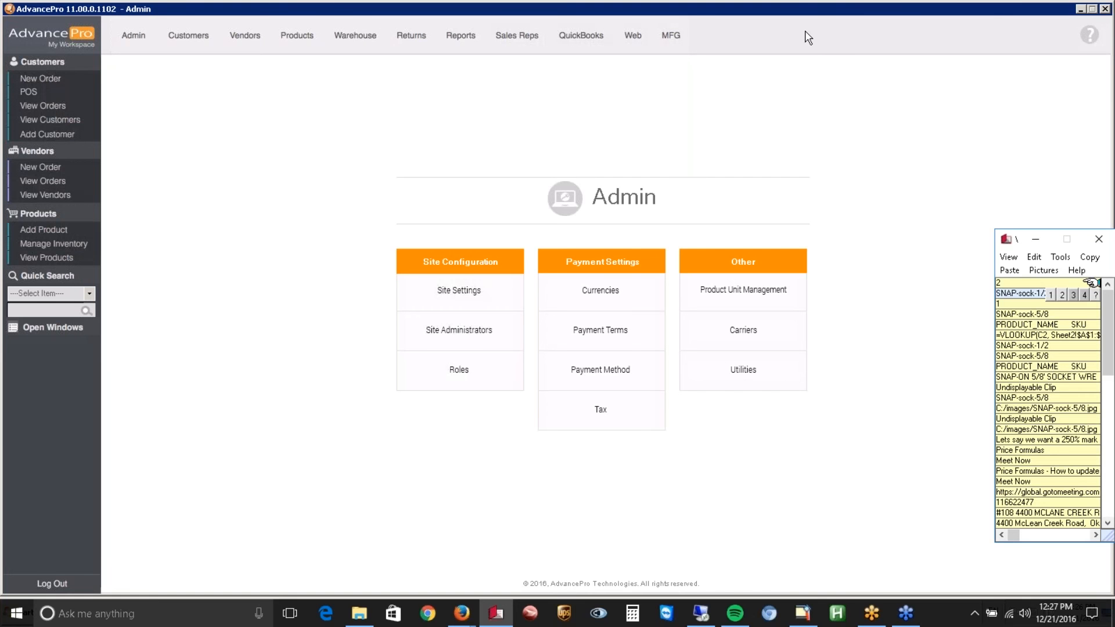
pyautogui.click(56, 259)
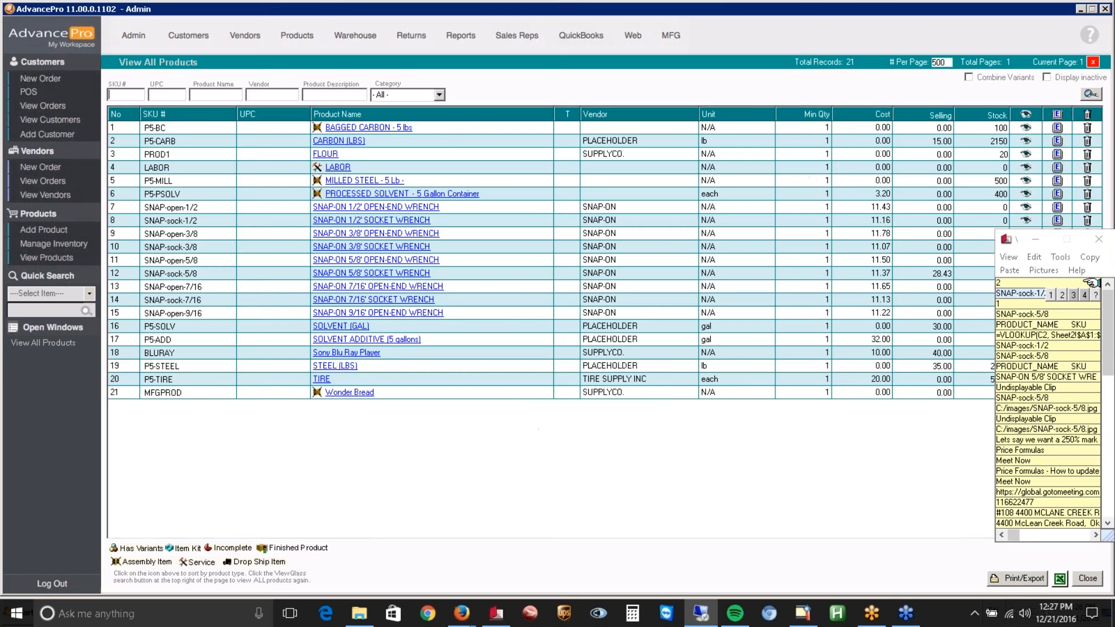
# Open the BAGGED CARBON - 5 lbs item, review its Vendor Info, Customer Pricing and Serial # pages, and close it.
pyautogui.click(1017, 297)
pyautogui.press('BackSpace')
pyautogui.click(1060, 130)
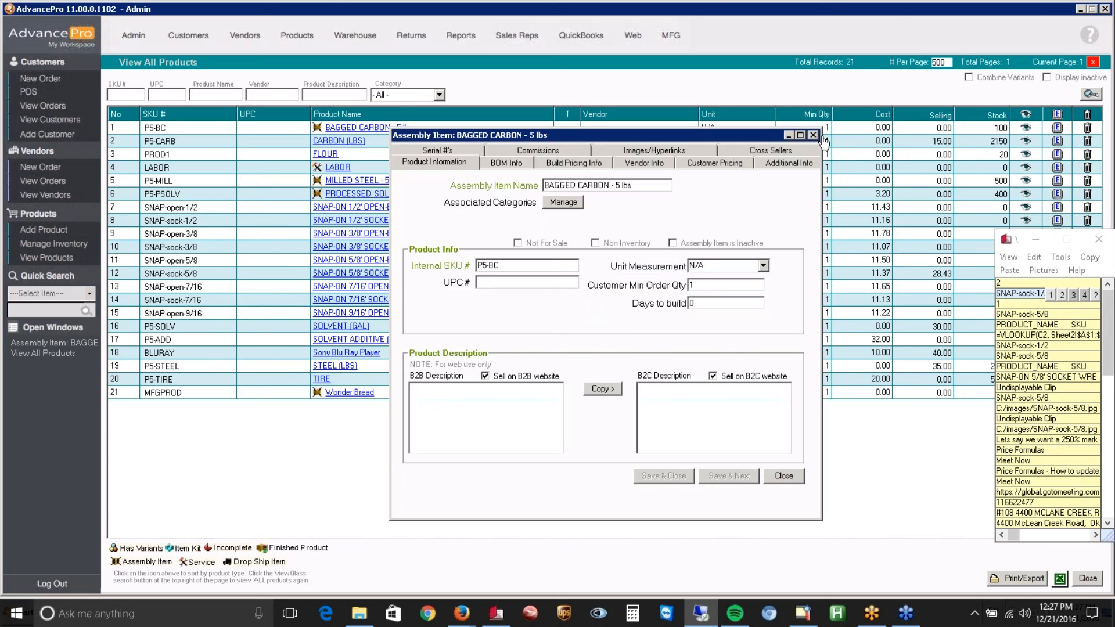
pyautogui.click(644, 165)
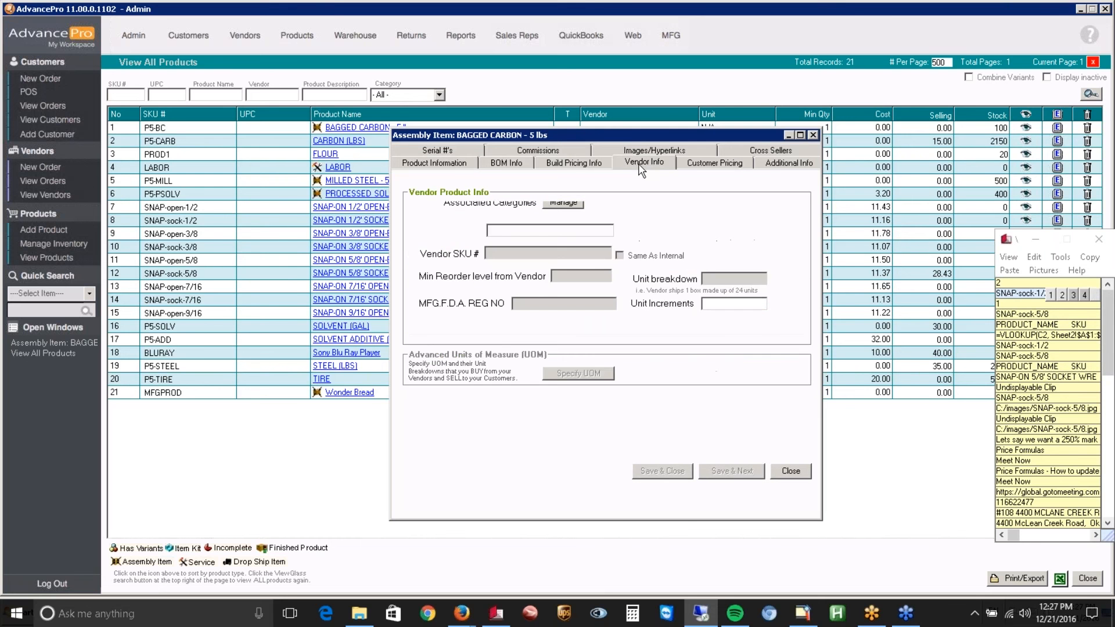
pyautogui.click(721, 167)
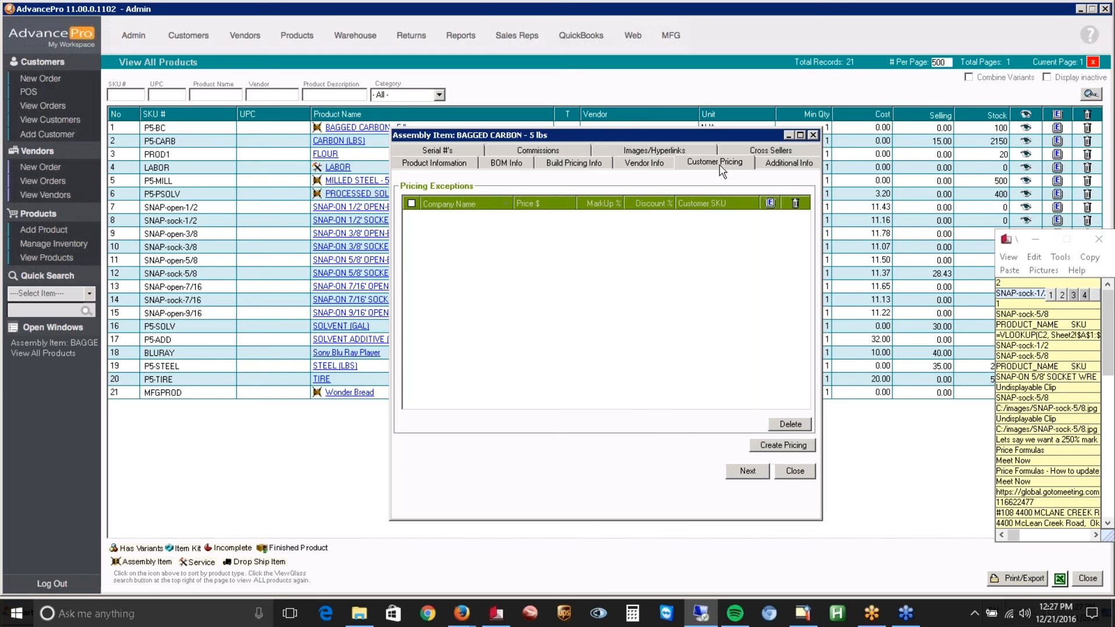
pyautogui.click(453, 153)
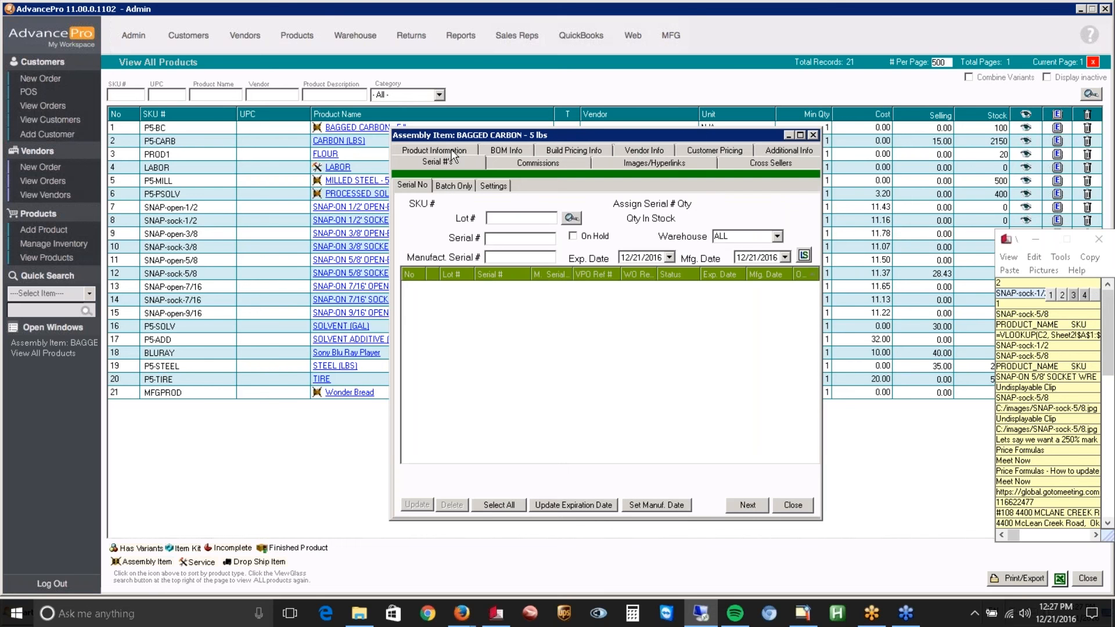
pyautogui.click(813, 135)
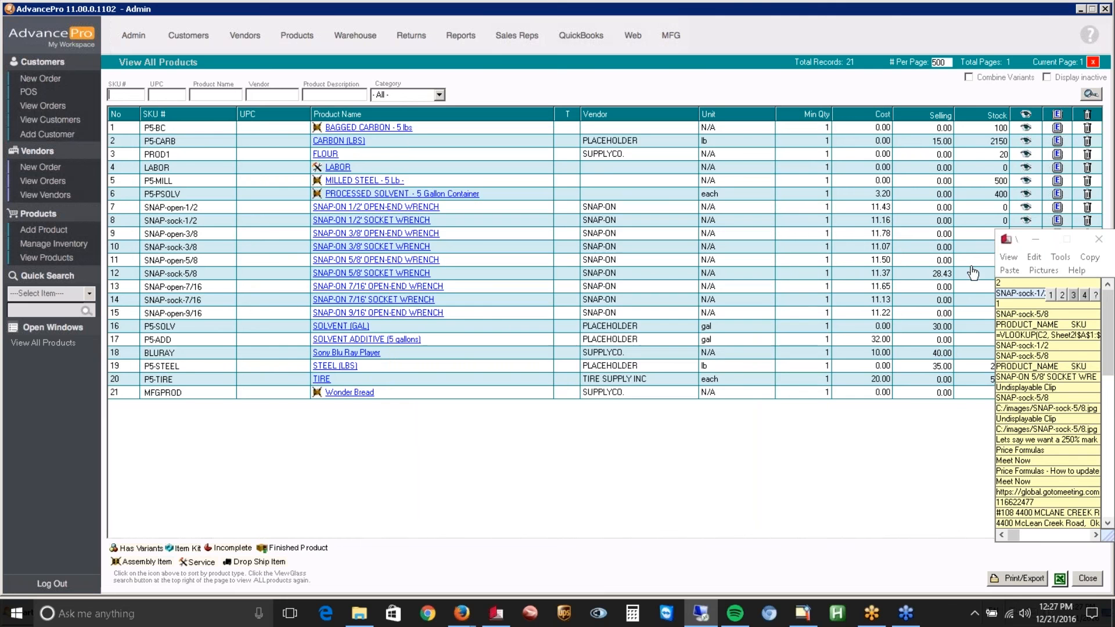
# Delete the two newest clips, 2 and SNAP-sock-1/2, from the clipboard history.
pyautogui.rightClick(1010, 285)
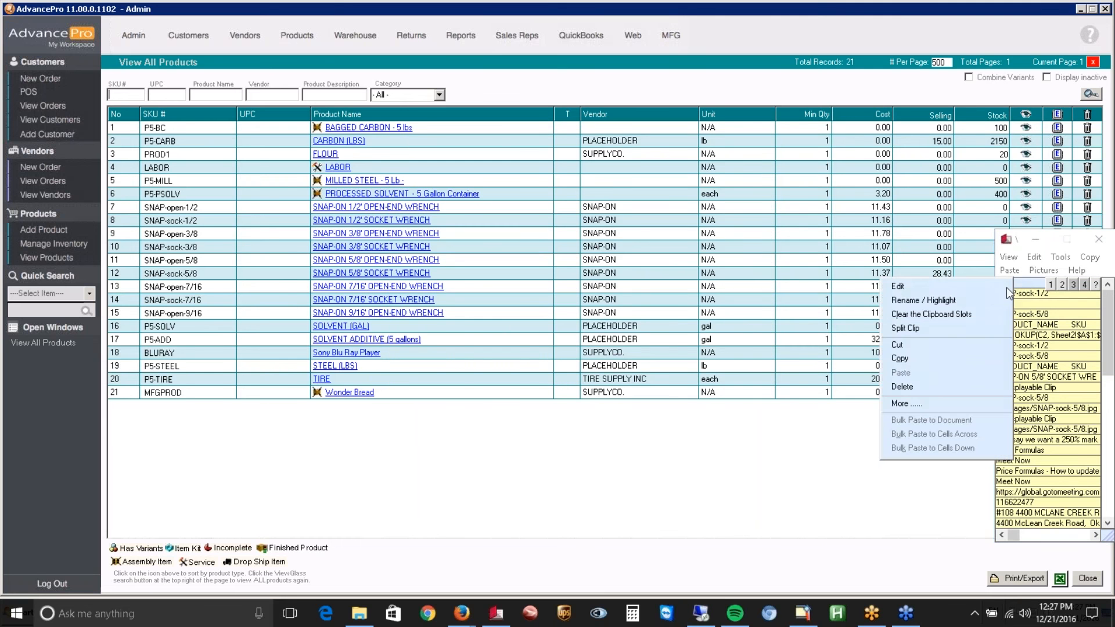
pyautogui.click(929, 387)
pyautogui.rightClick(1014, 284)
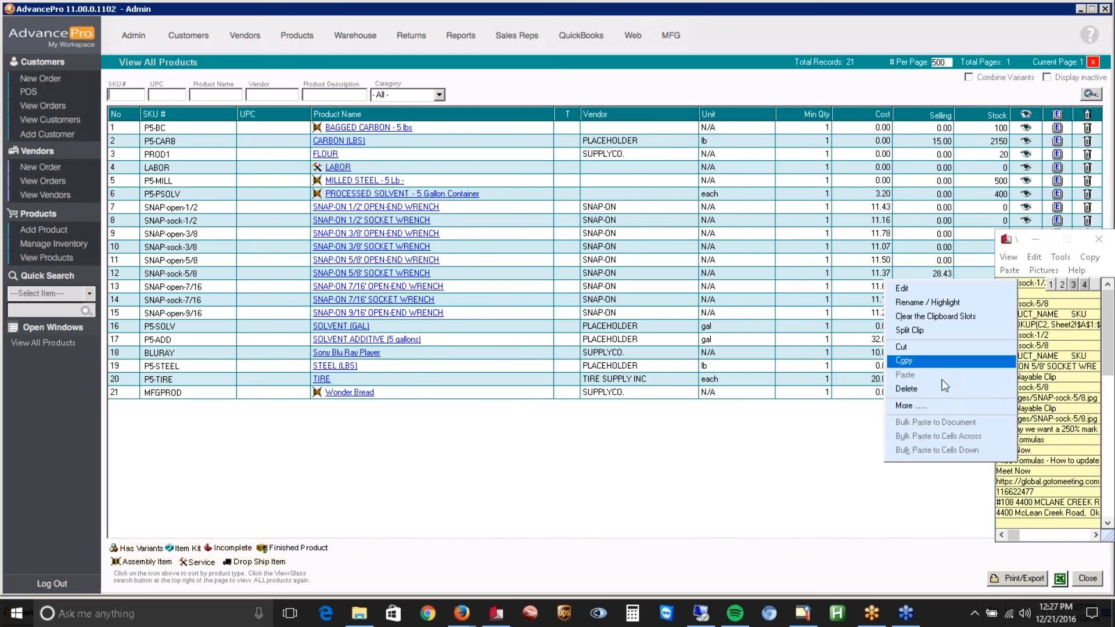
pyautogui.press('Return')
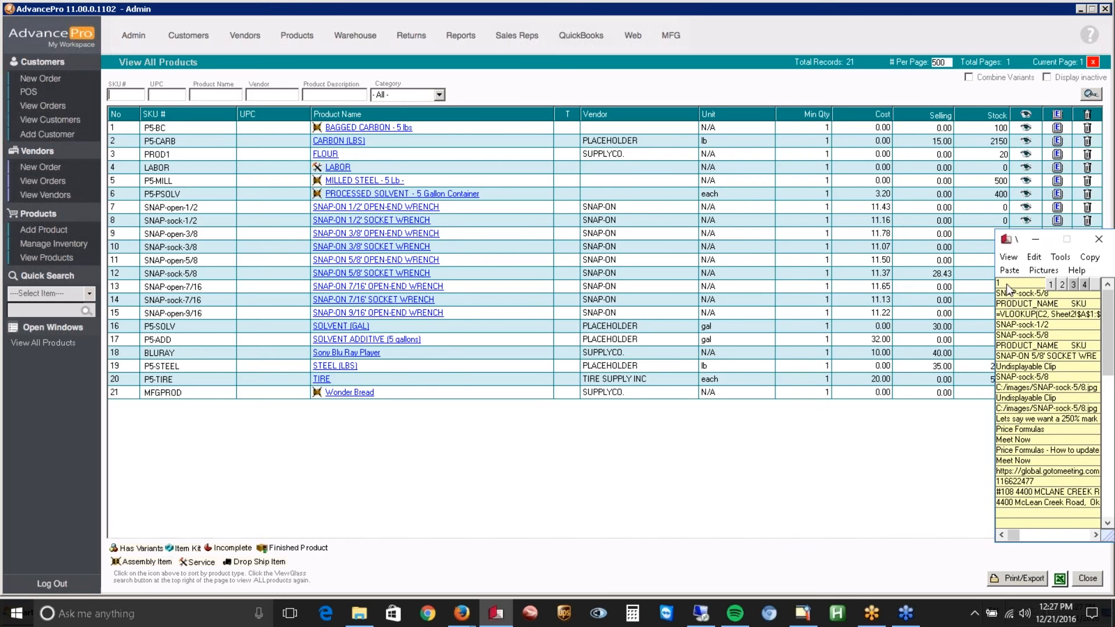